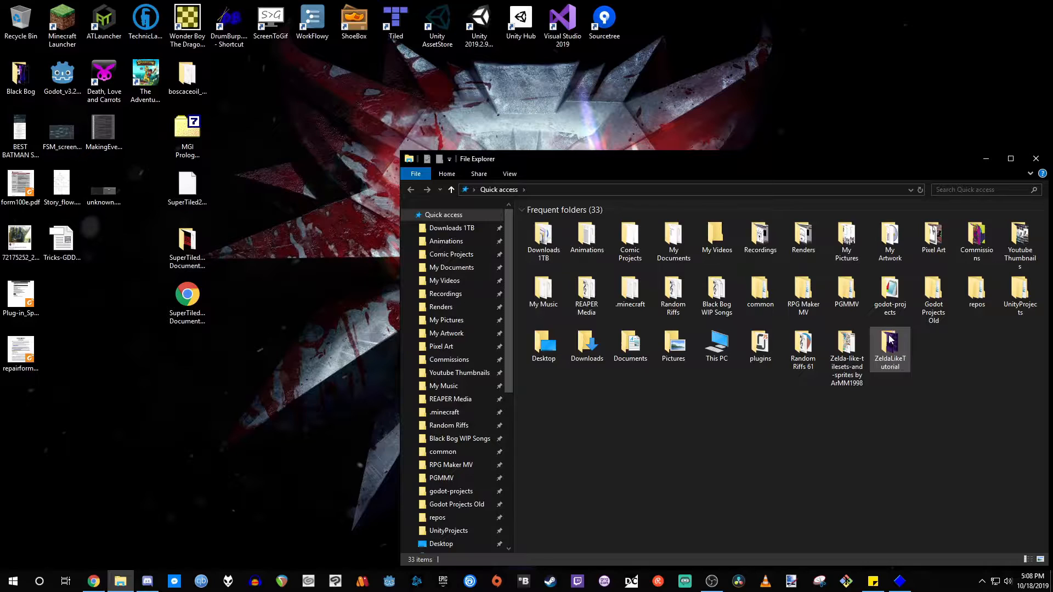
Step: Open the ZeldaLikeTutorial folder and look over its tileset and sprite images, including BlueDungeonTileSetRedone.png and LittleGuy.png
double_click(889, 339)
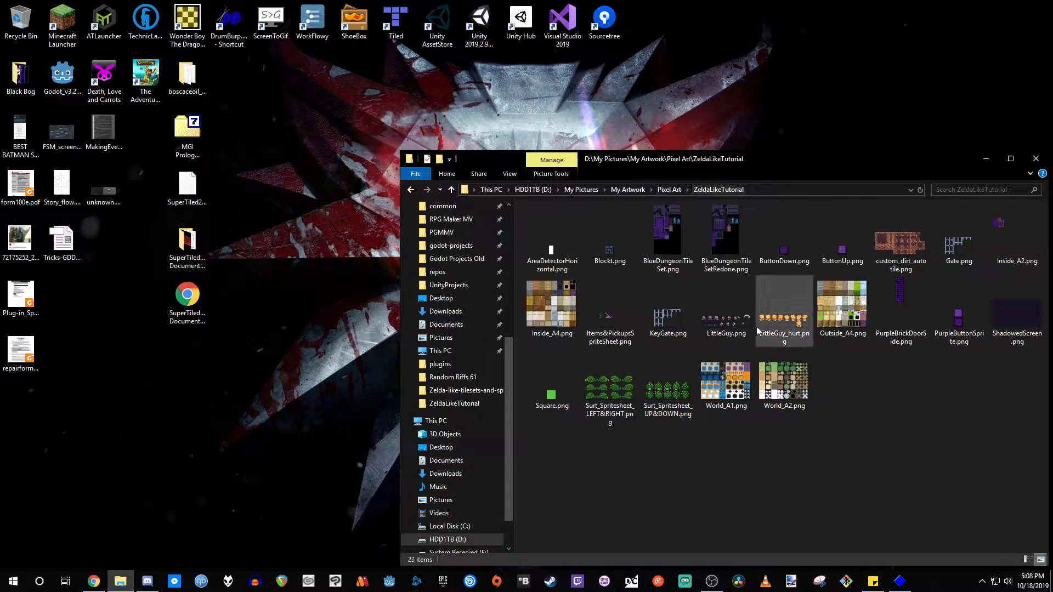
drag(554, 445, 1030, 207)
drag(550, 460, 1043, 206)
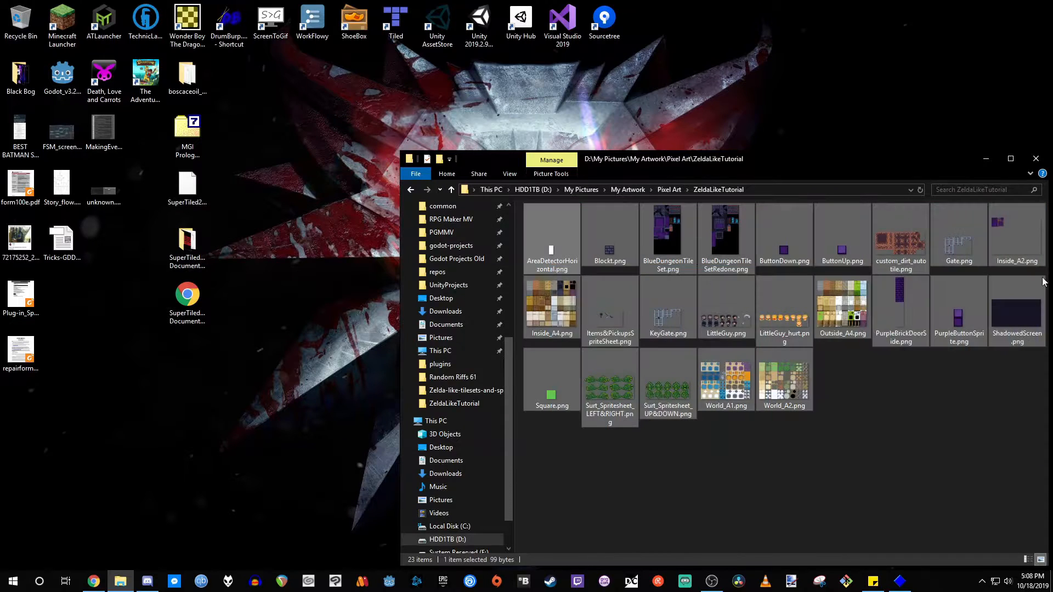
click(980, 435)
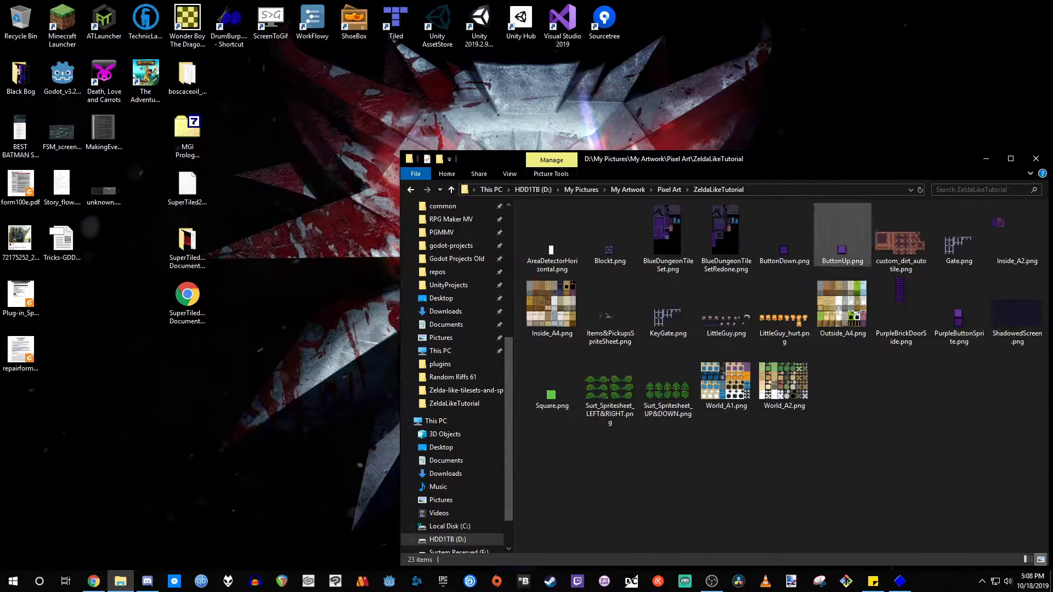
click(906, 314)
click(1020, 326)
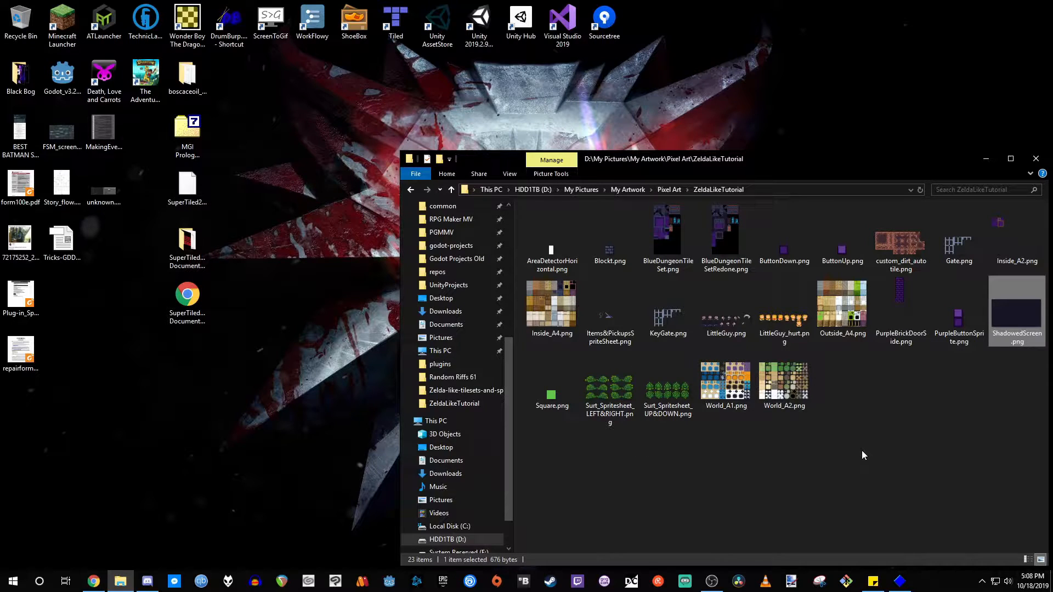
click(722, 237)
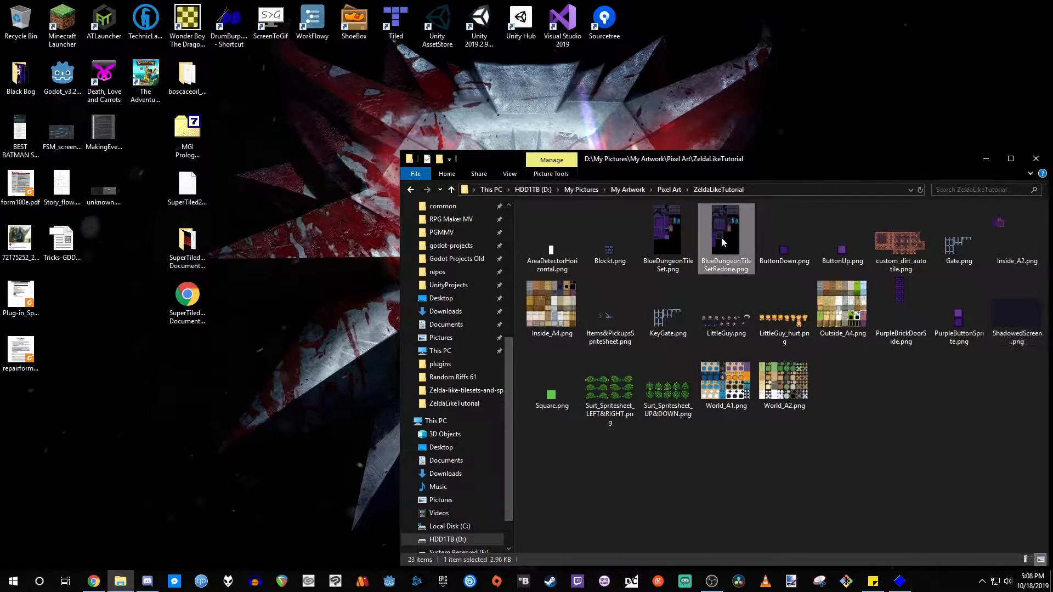
click(967, 403)
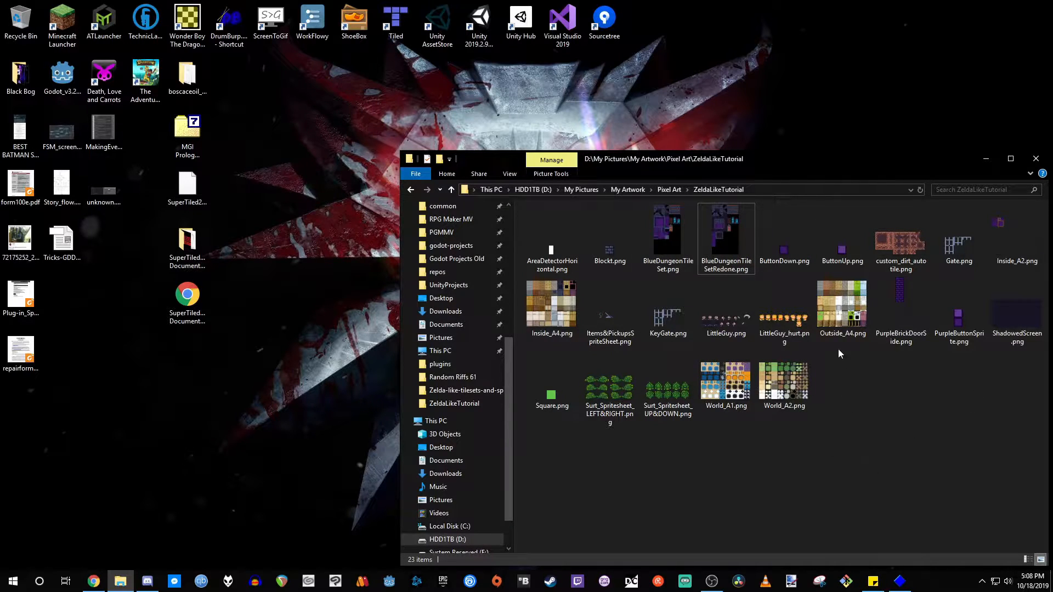
click(609, 313)
click(557, 320)
click(829, 476)
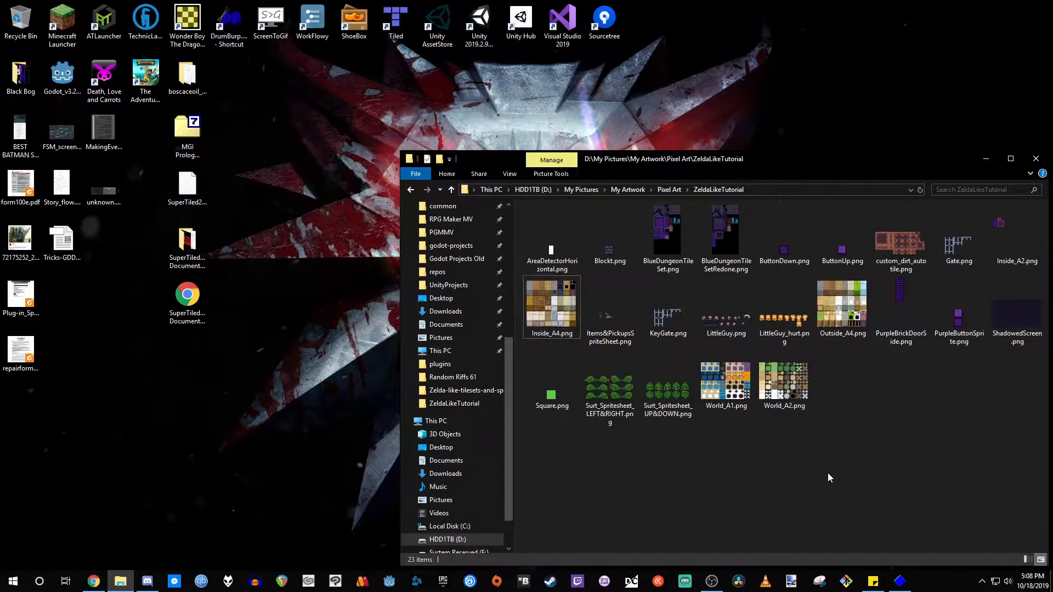
click(725, 315)
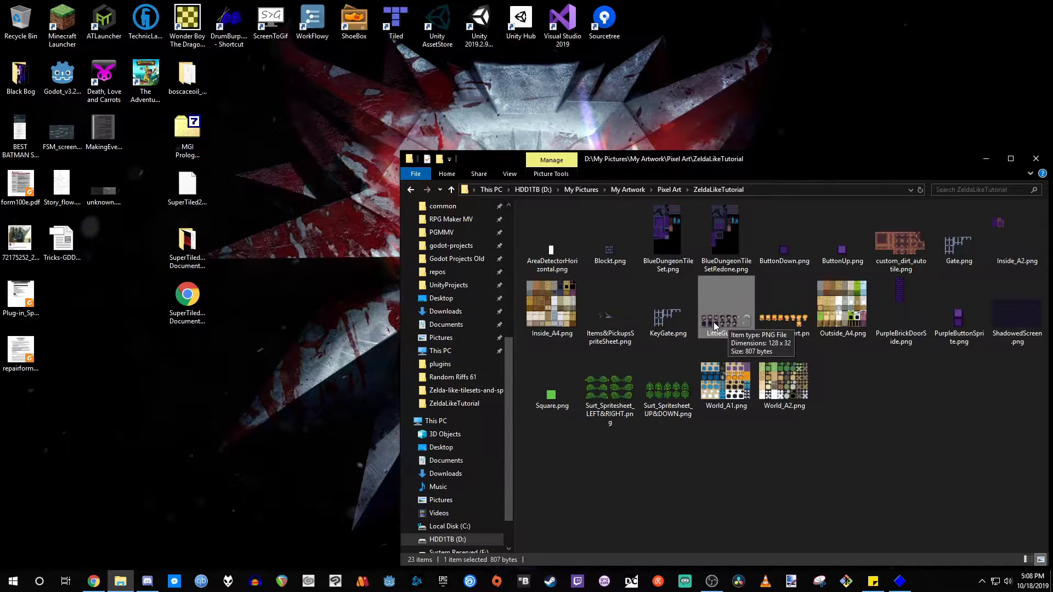
click(923, 444)
click(986, 159)
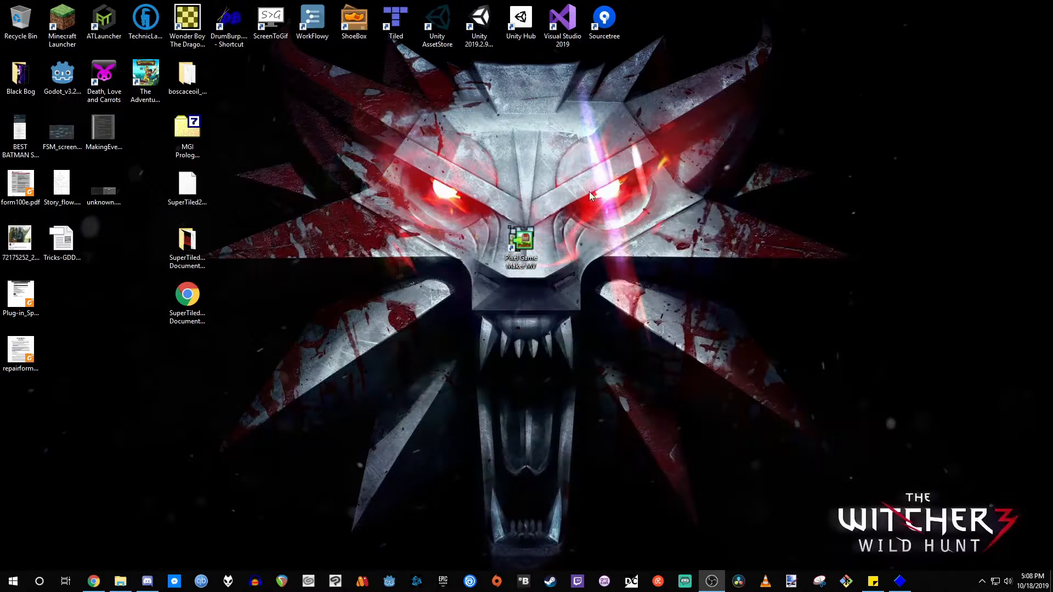
Step: Open the Totally Not Zelda project in Pixel Game Maker MV and fit the whole menu scene in a wider scene view
click(660, 387)
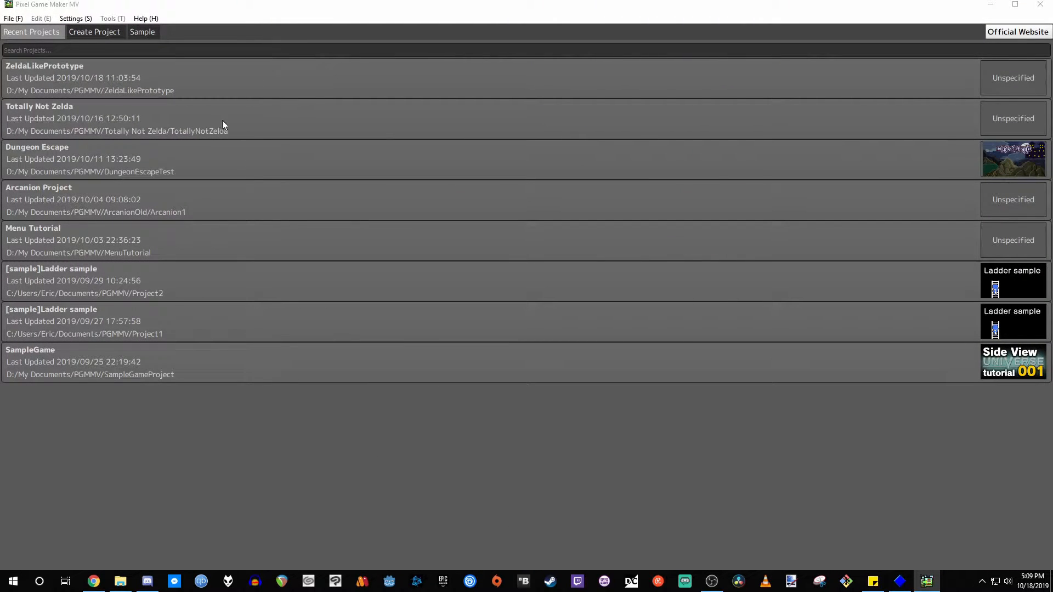
double_click(78, 111)
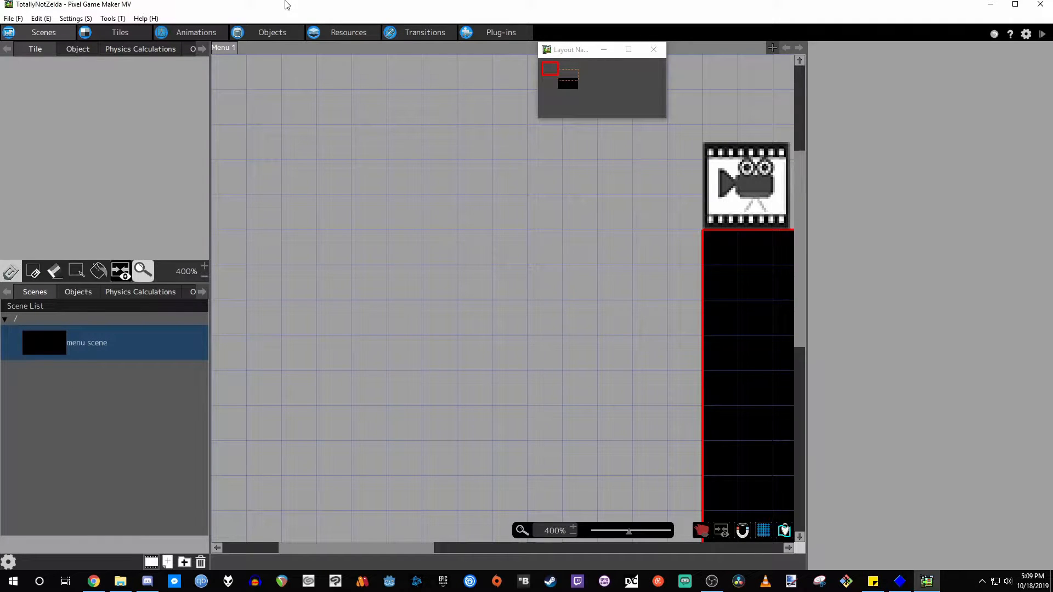
middle_drag(711, 345, 466, 277)
scroll(467, 281, down, 2)
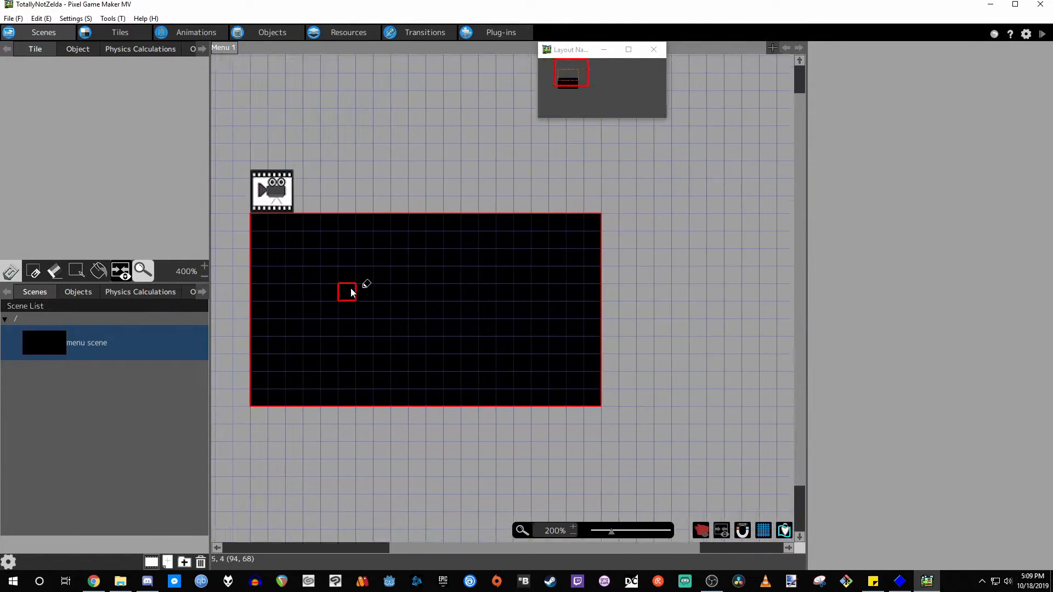
middle_drag(372, 285, 455, 296)
drag(807, 254, 831, 256)
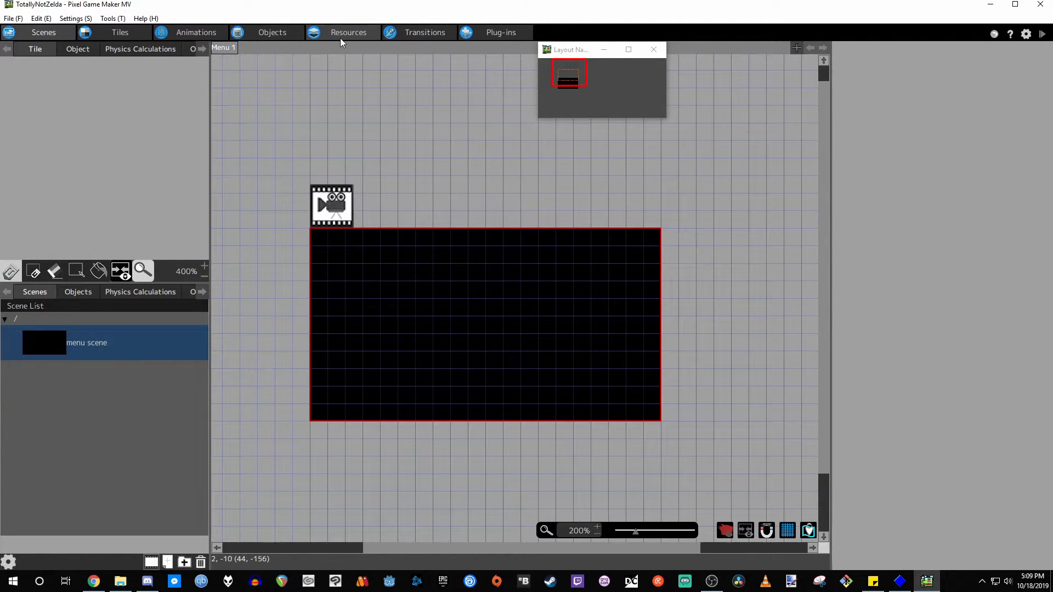
Step: Go to the project's image resources and preview the font12x12 and font8x8 images
click(112, 18)
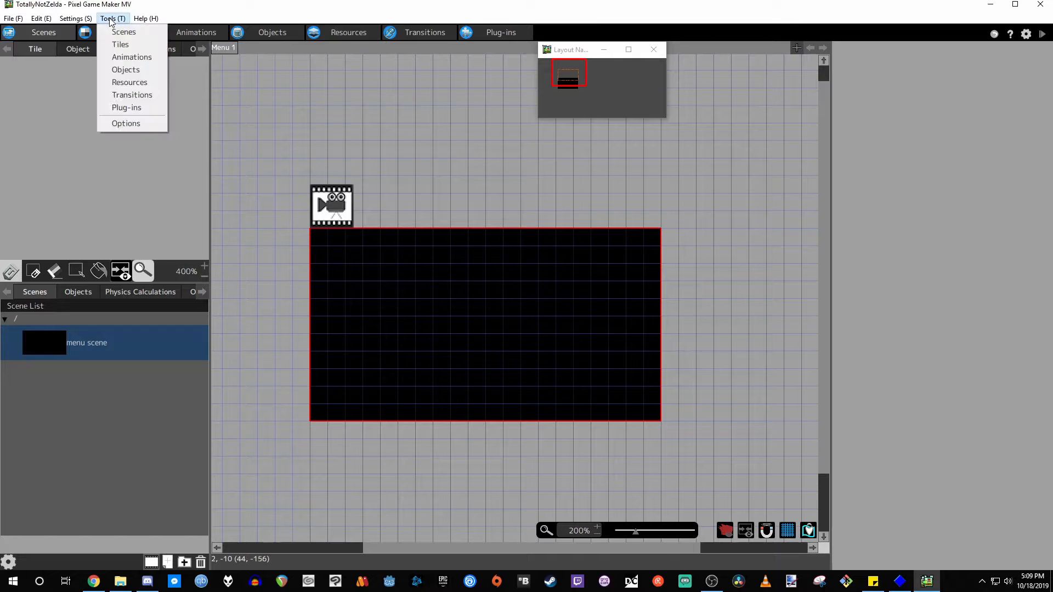
click(333, 13)
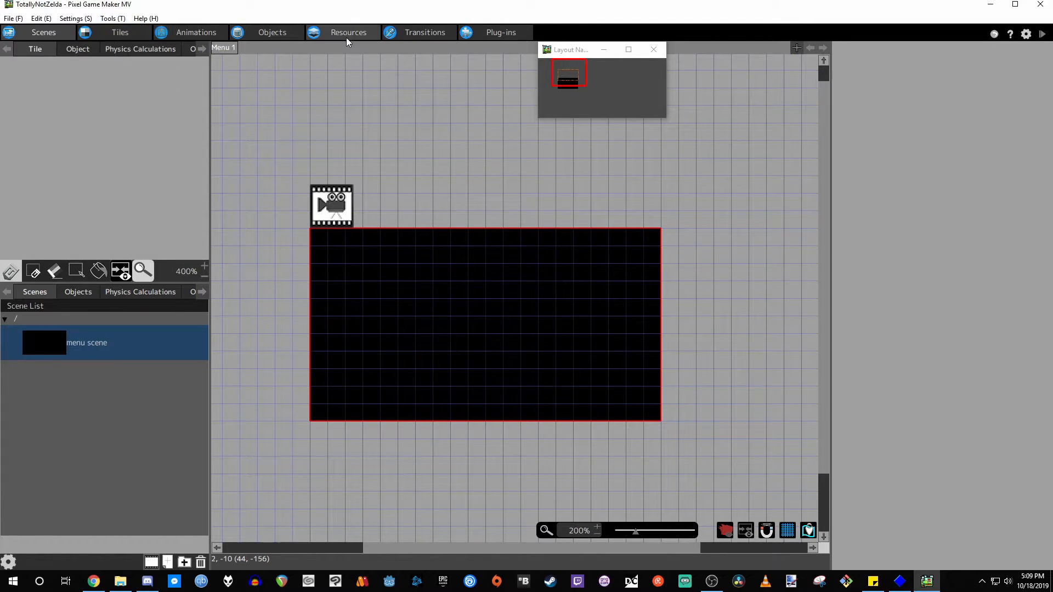
click(345, 36)
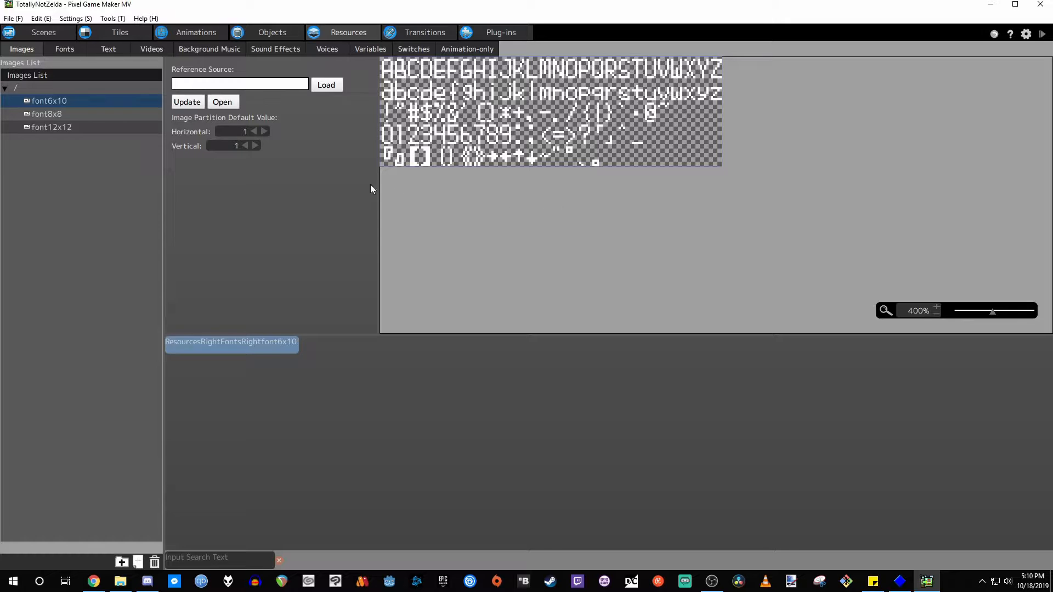
click(38, 127)
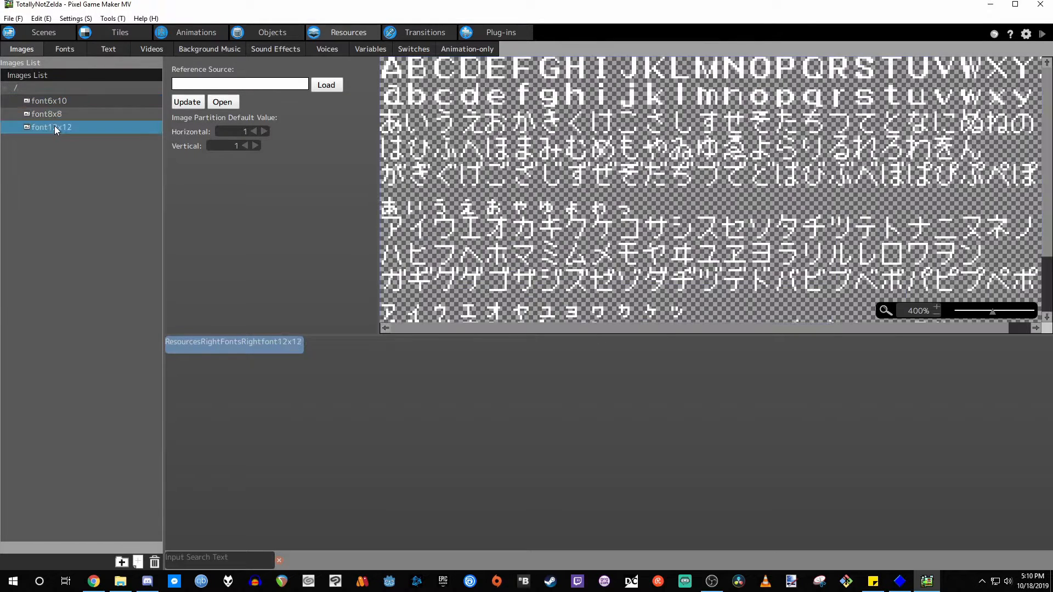
click(57, 114)
click(50, 178)
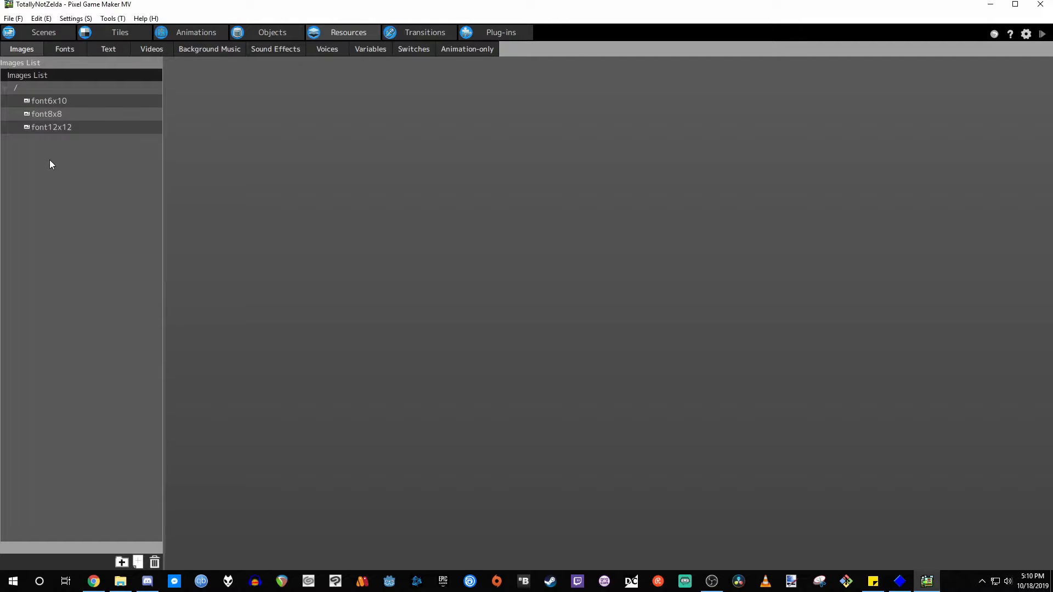
Step: Add a folder named Tiles to the images list
right_click(49, 159)
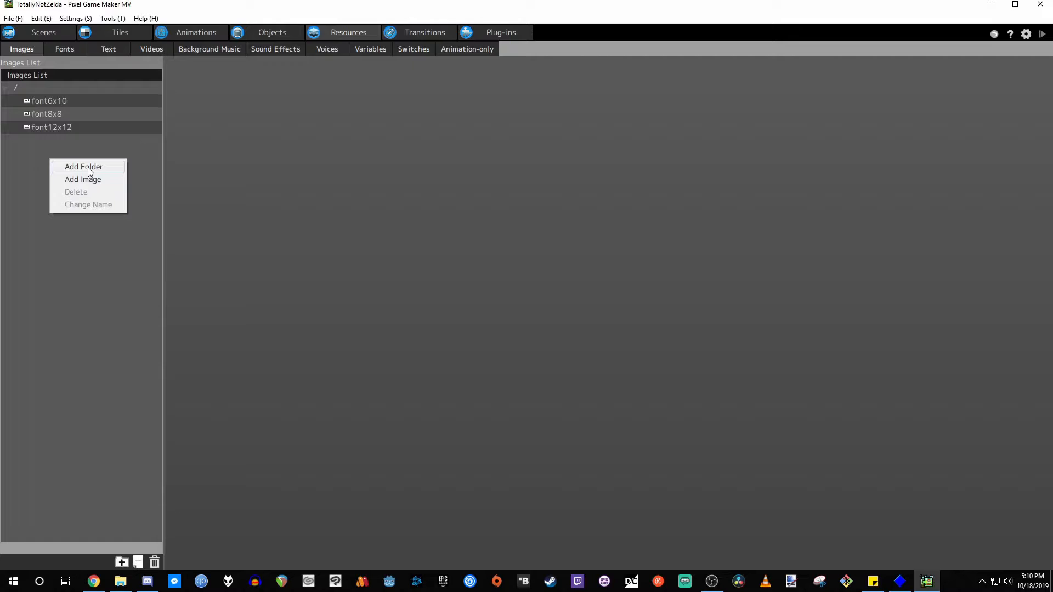
click(87, 167)
click(46, 140)
text(Tiles)
key(Return)
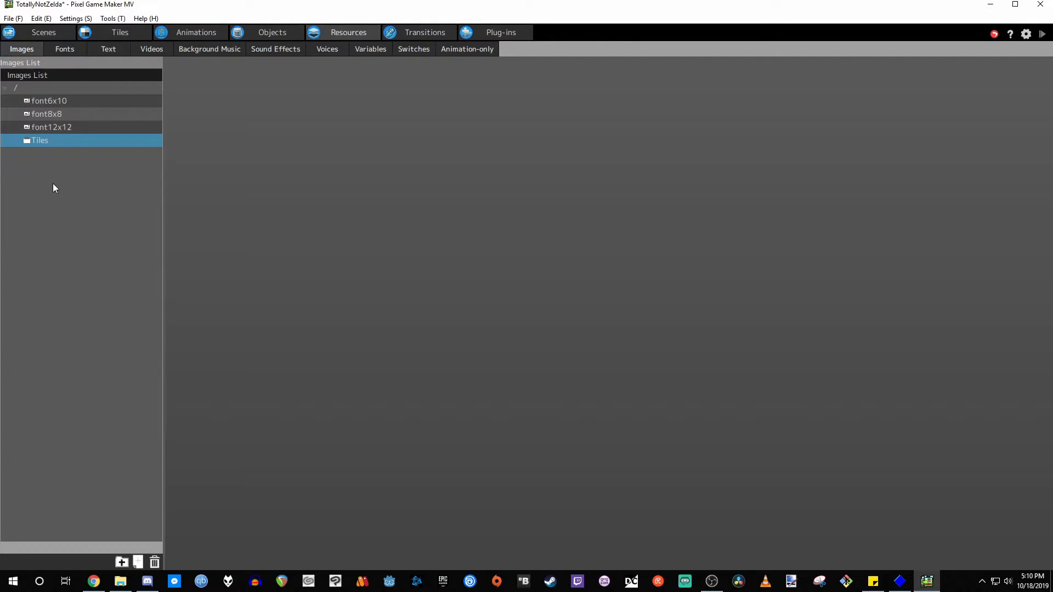
Step: Add a second folder named Sprites to the images list
right_click(42, 166)
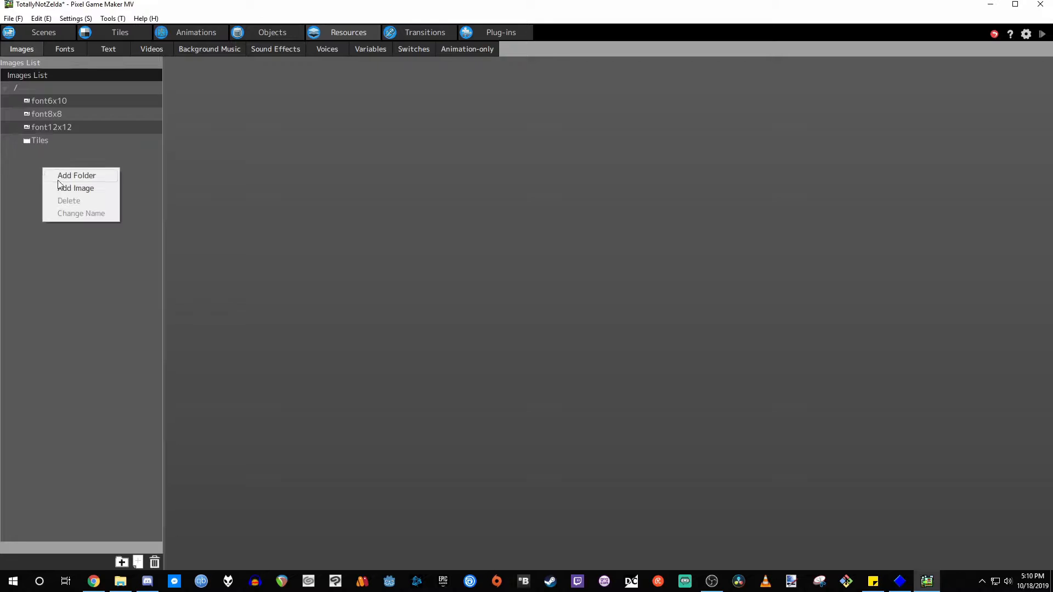
click(61, 175)
click(44, 158)
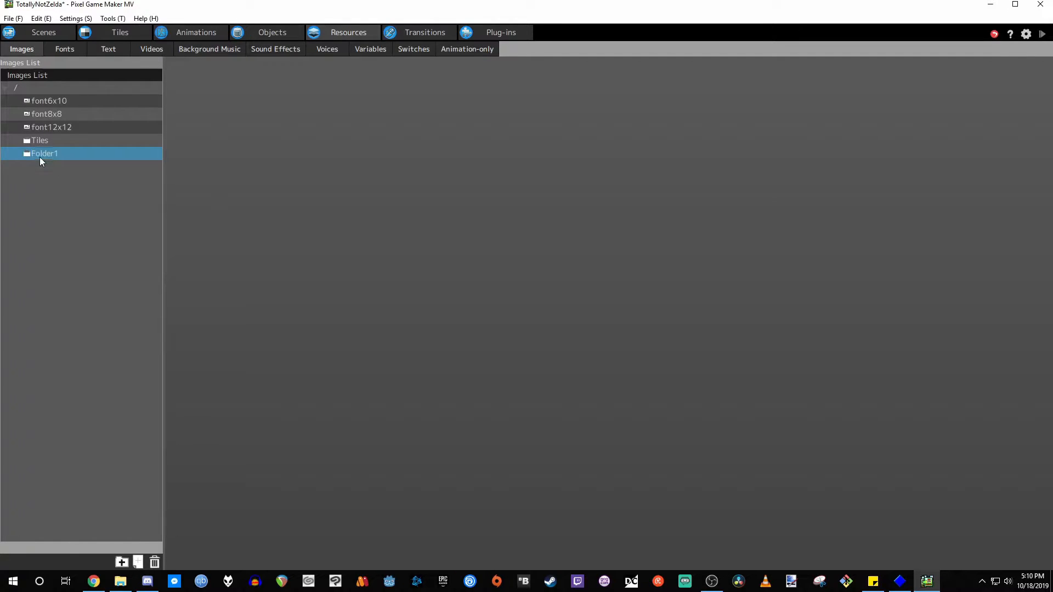
text(Sprites)
key(Return)
click(70, 143)
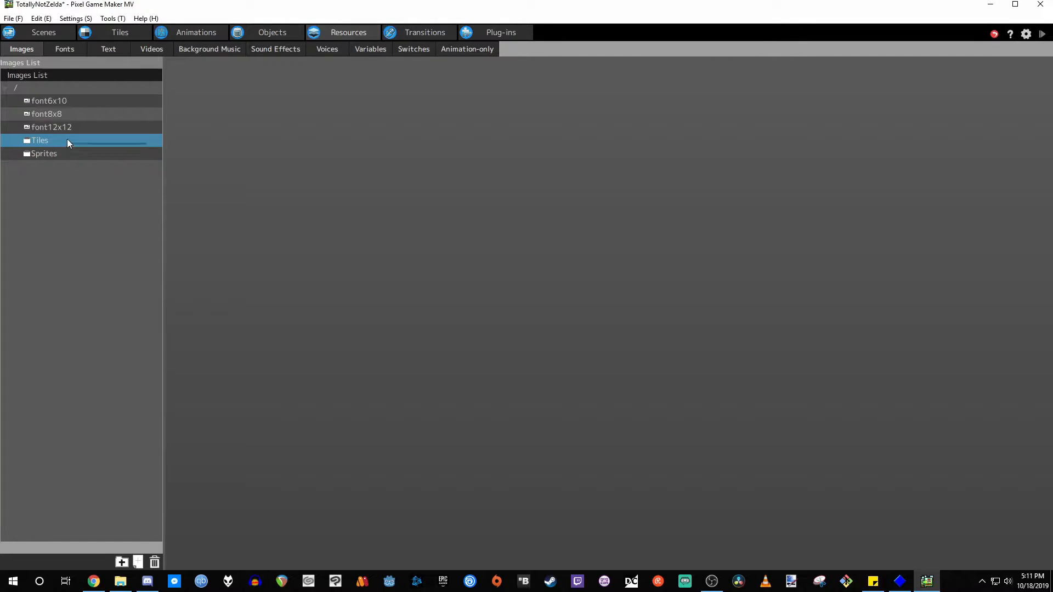
right_click(67, 142)
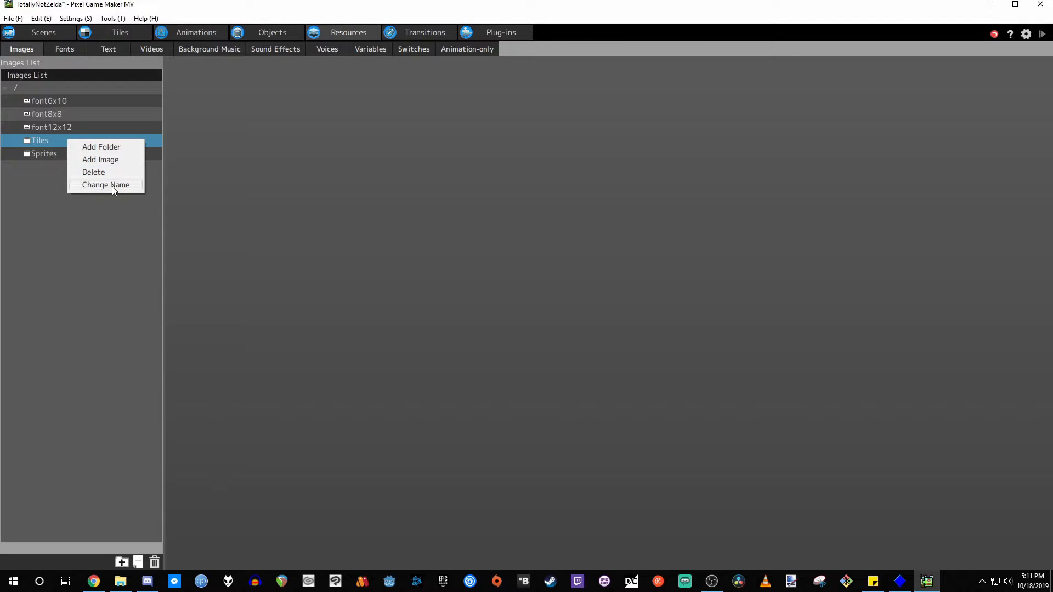
click(56, 151)
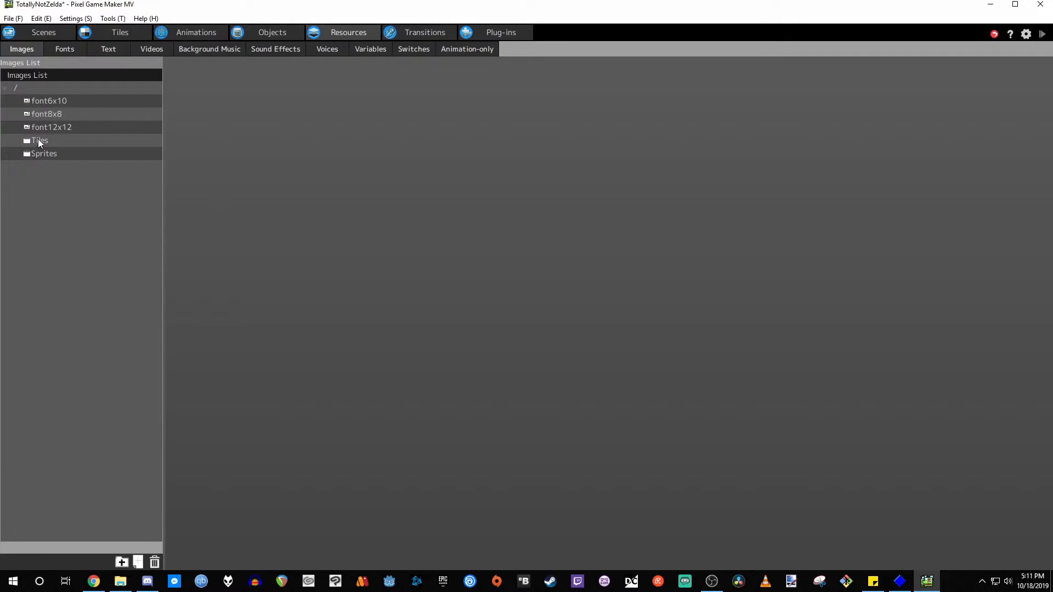
Step: Add the image BlueDungeonTileSetRedone.png from the ZeldaLikeTutorial folder to the Tiles folder
click(39, 142)
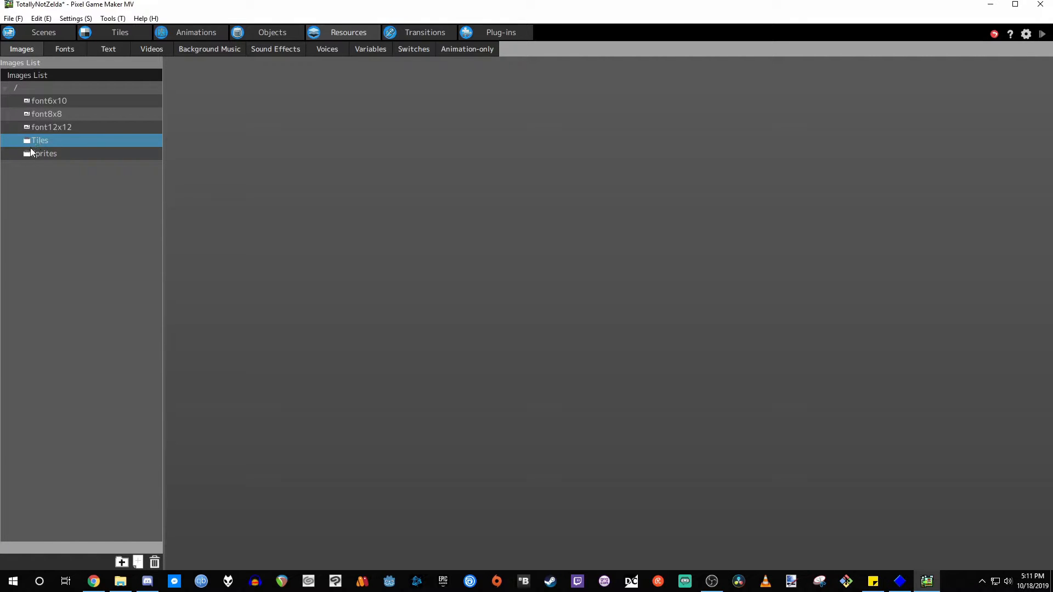
click(40, 142)
right_click(51, 140)
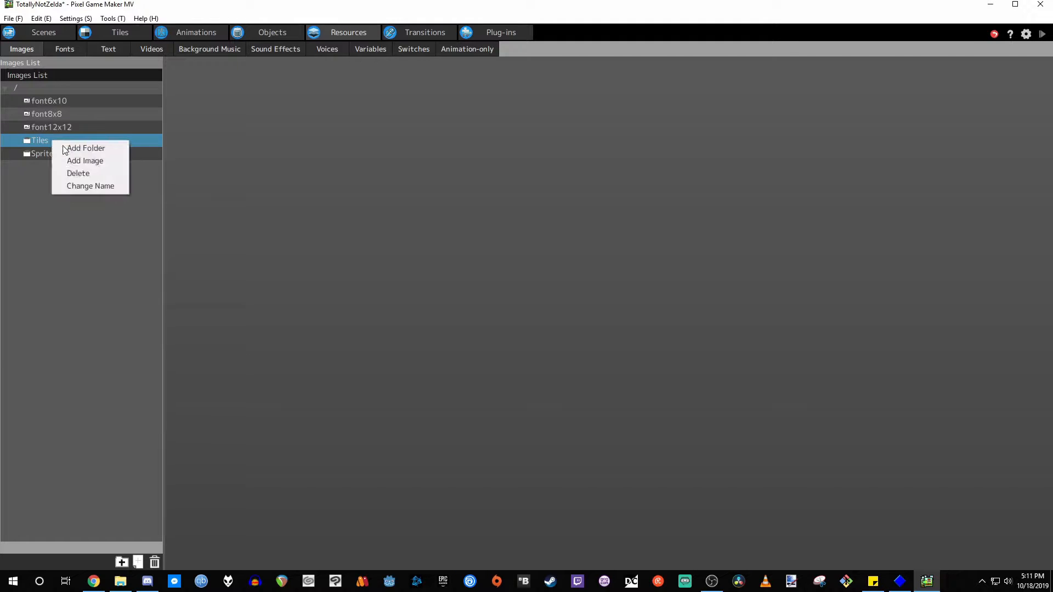
click(90, 164)
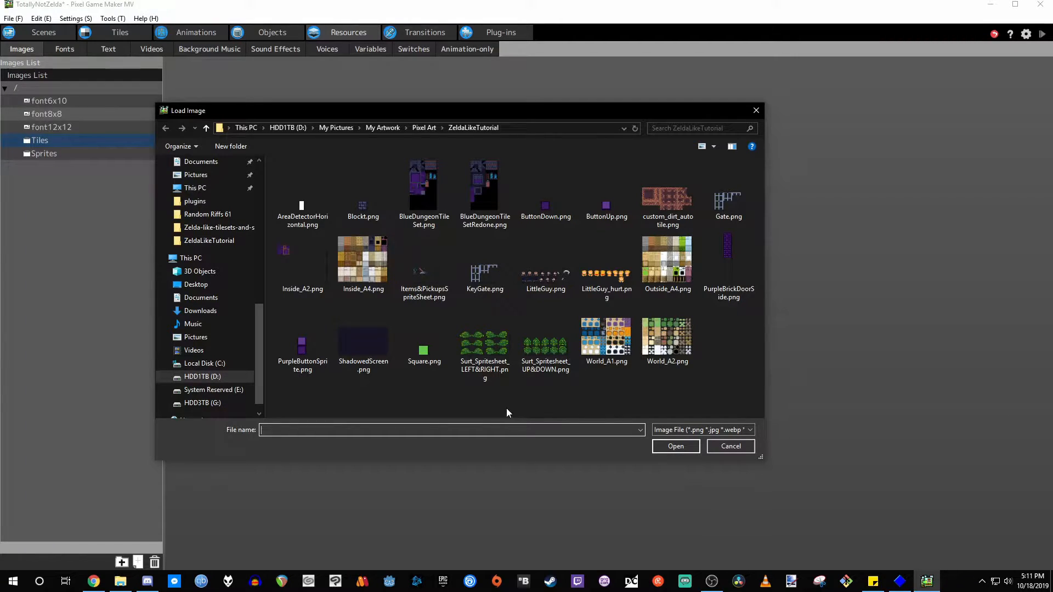
click(490, 201)
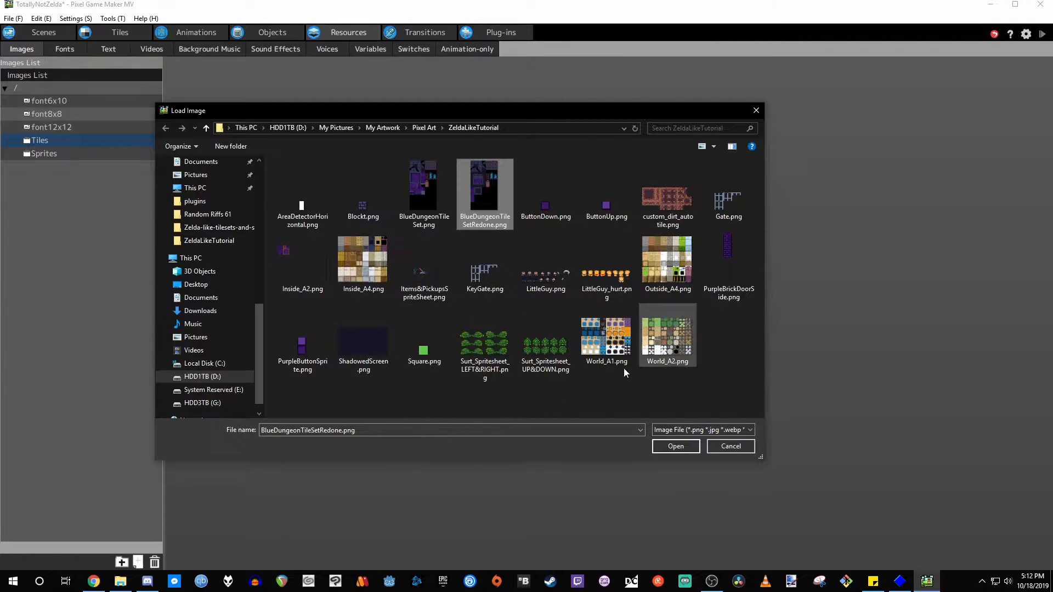
click(673, 445)
Step: Examine the loaded dungeon tileset from its upper walls to its lower edge to judge how it divides into tiles
scroll(482, 215, down, 3)
scroll(483, 212, up, 3)
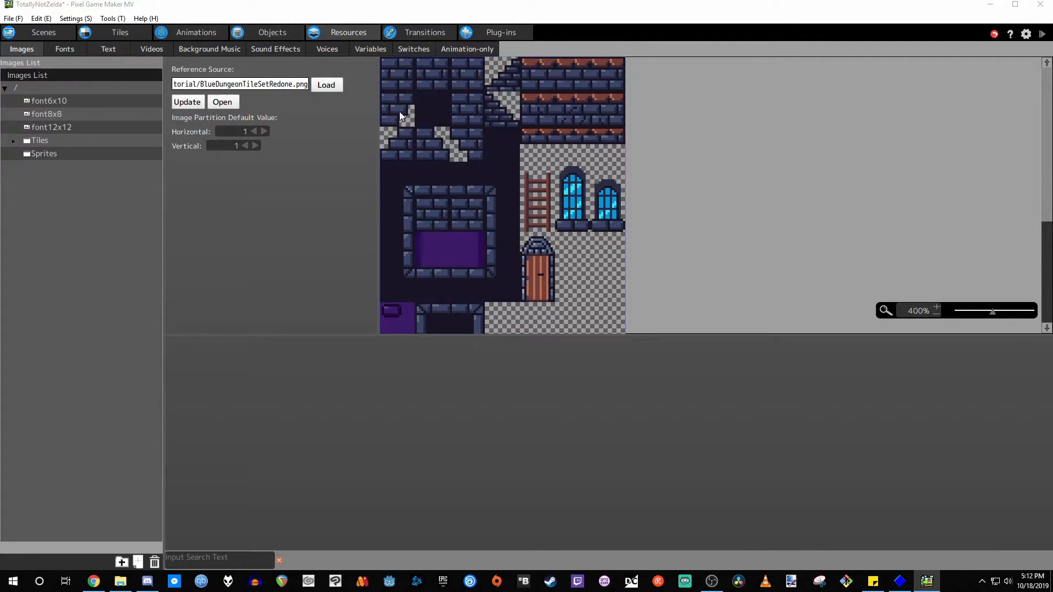
scroll(490, 164, down, 5)
scroll(490, 181, up, 5)
scroll(572, 256, down, 1)
scroll(565, 263, up, 1)
scroll(490, 209, down, 5)
scroll(432, 292, up, 5)
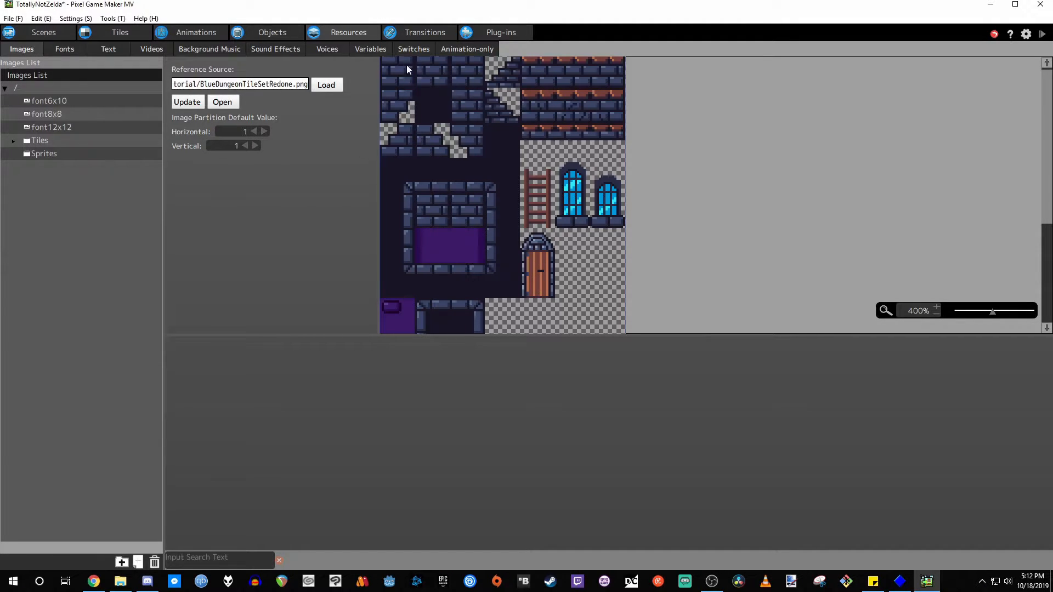
scroll(438, 156, down, 3)
scroll(566, 278, up, 2)
scroll(566, 278, up, 2)
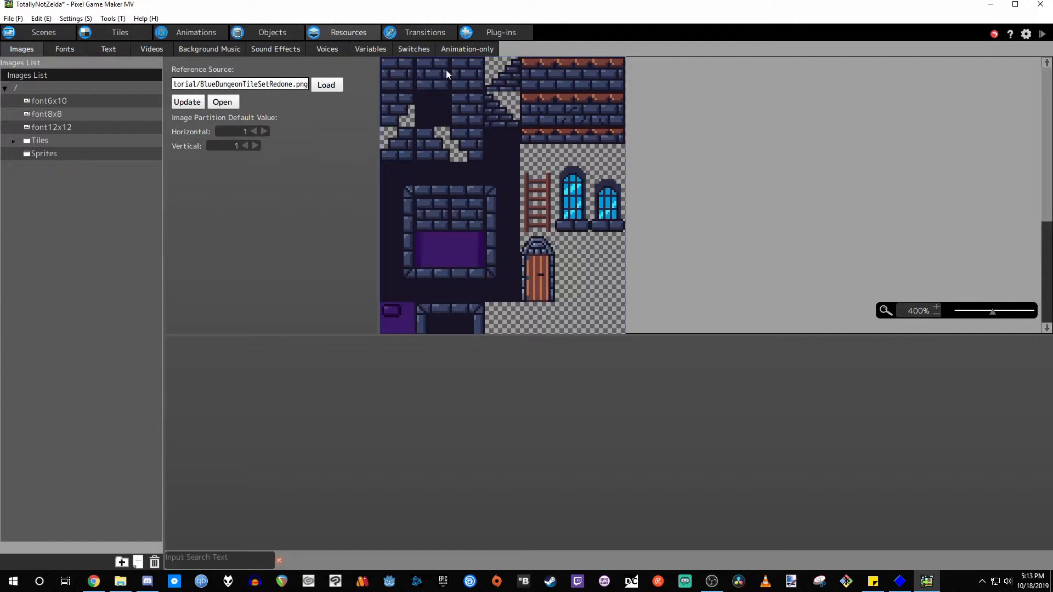
Step: Set the dungeon tileset's default horizontal image partition to 7 and check the dividing lines against the tiles
click(265, 131)
click(265, 132)
click(264, 132)
click(265, 132)
click(264, 132)
click(265, 132)
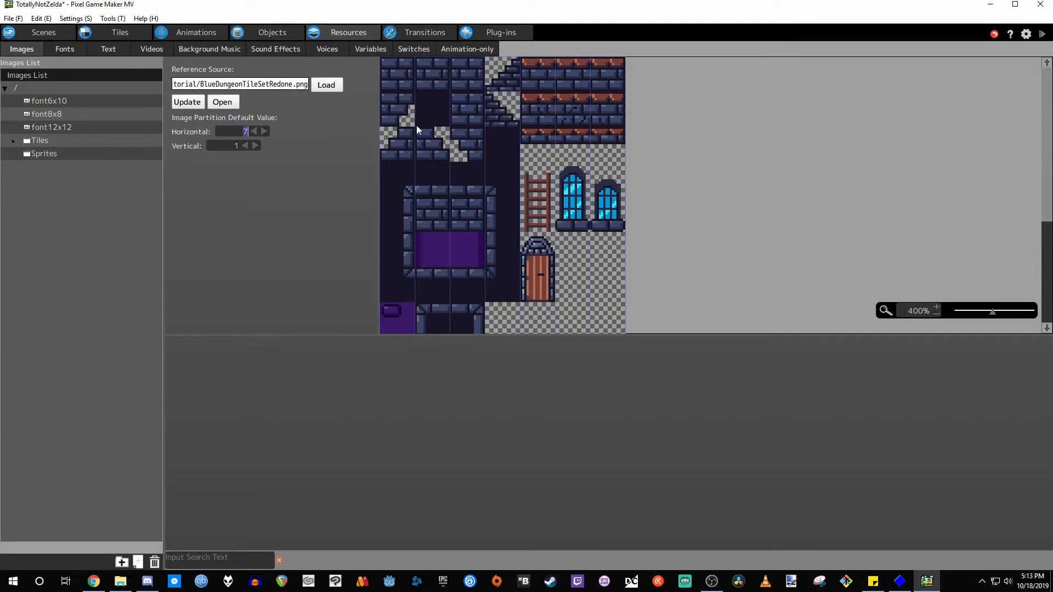
scroll(500, 165, down, 4)
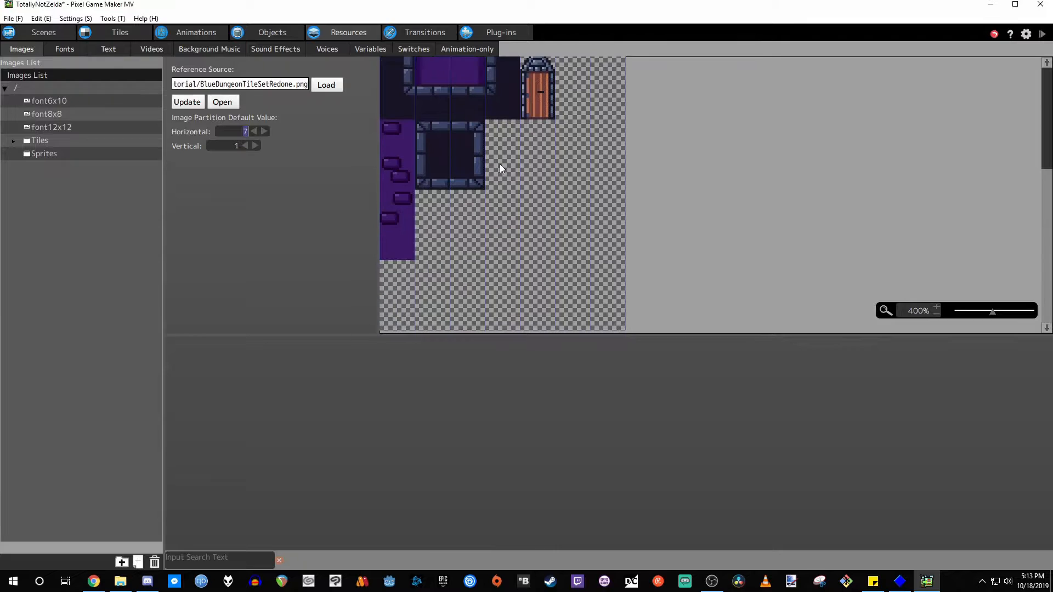
scroll(401, 317, up, 2)
scroll(402, 158, down, 2)
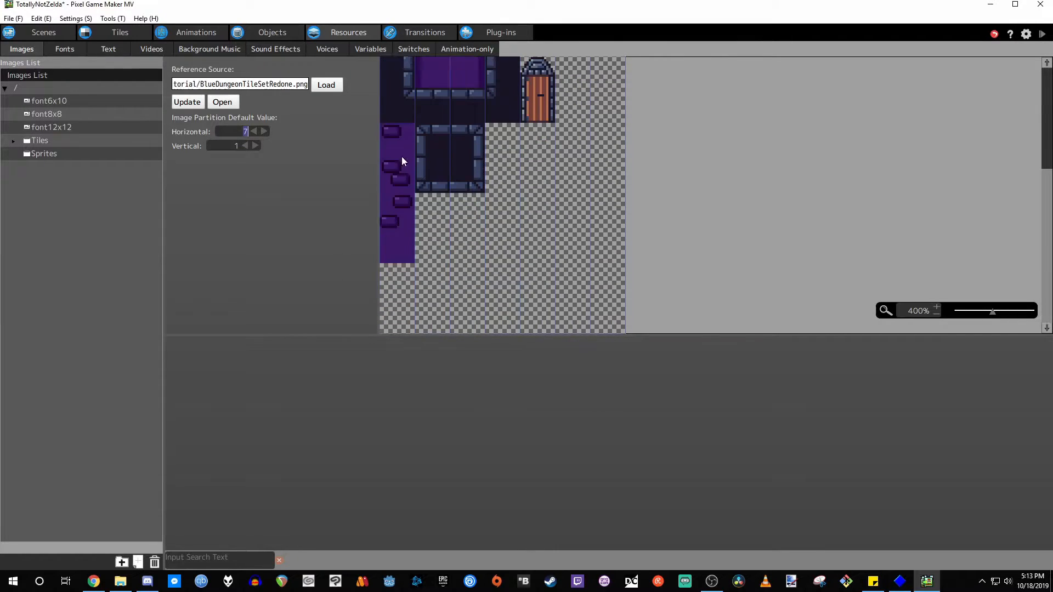
Step: Set the dungeon tileset's default vertical image partition to 13 and check the dividing lines against the tiles
scroll(399, 216, up, 2)
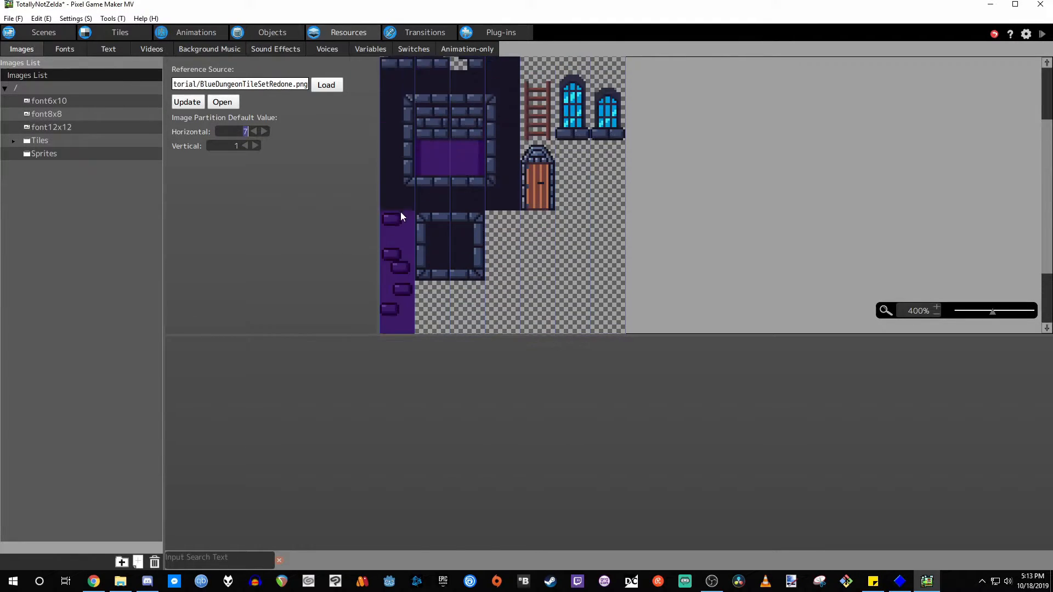
scroll(401, 216, up, 2)
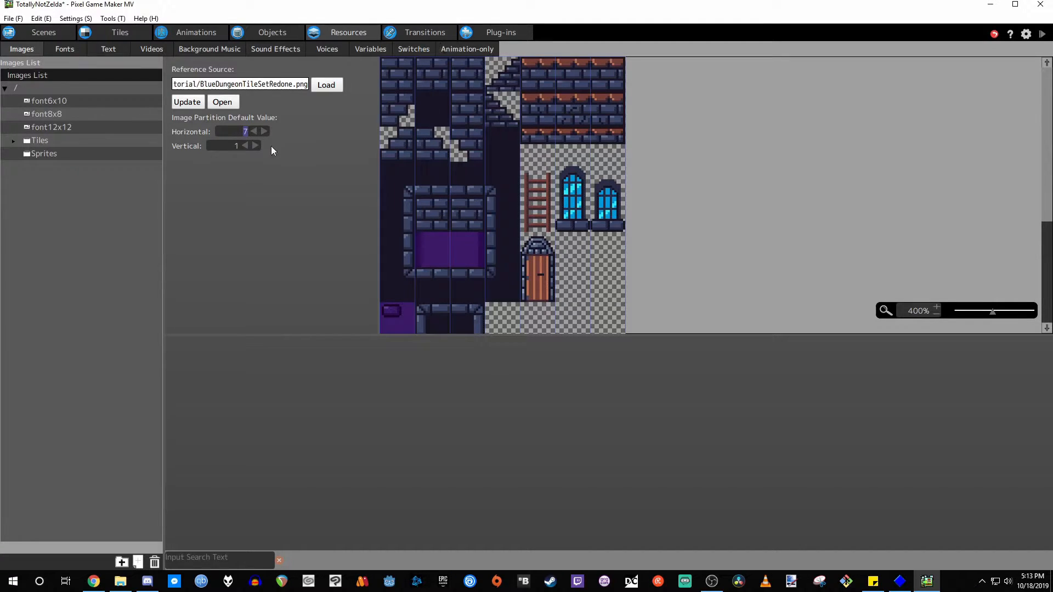
click(255, 144)
click(255, 144)
click(255, 144)
click(255, 144)
click(255, 144)
click(255, 144)
click(255, 144)
click(256, 145)
click(257, 145)
click(256, 146)
click(256, 146)
click(256, 146)
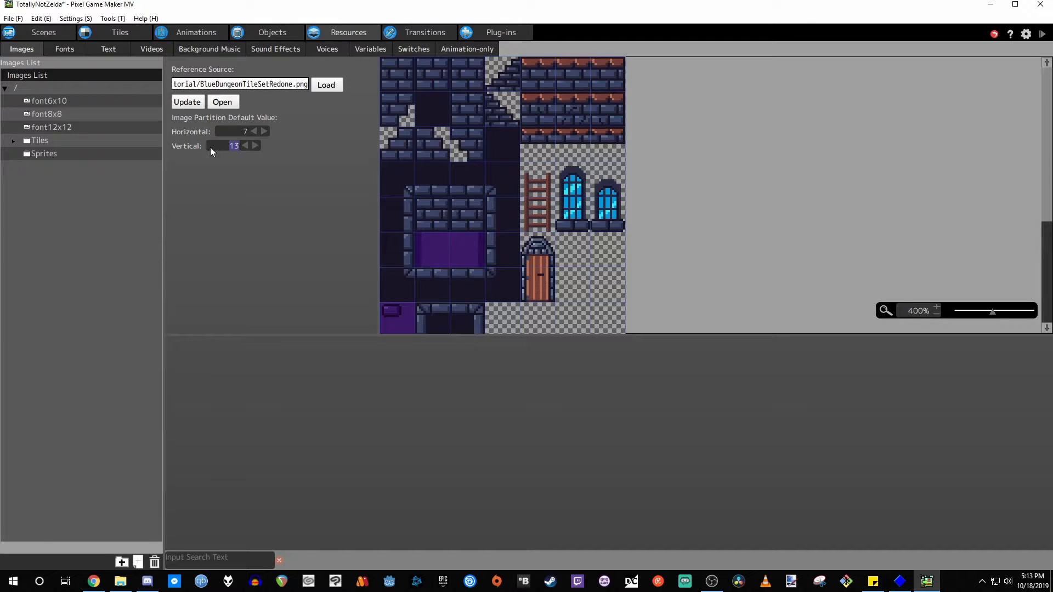
scroll(426, 86, down, 5)
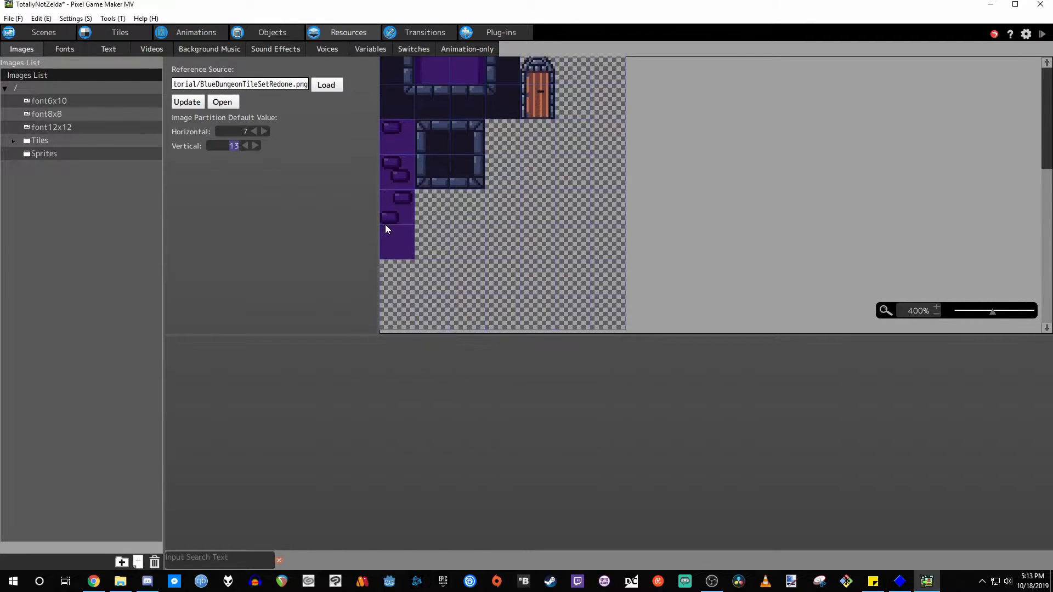
scroll(400, 177, up, 5)
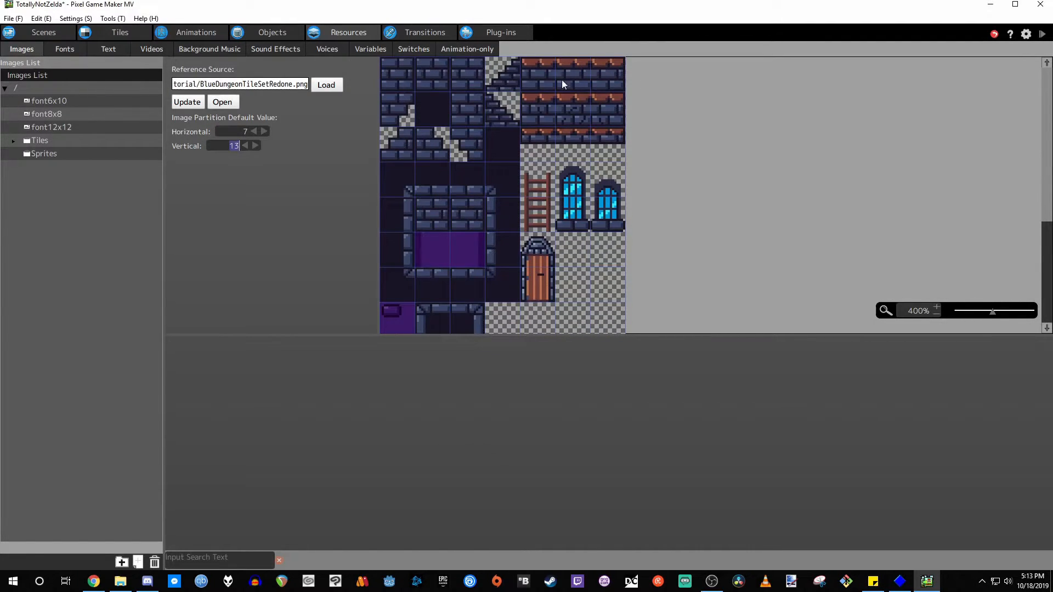
click(337, 190)
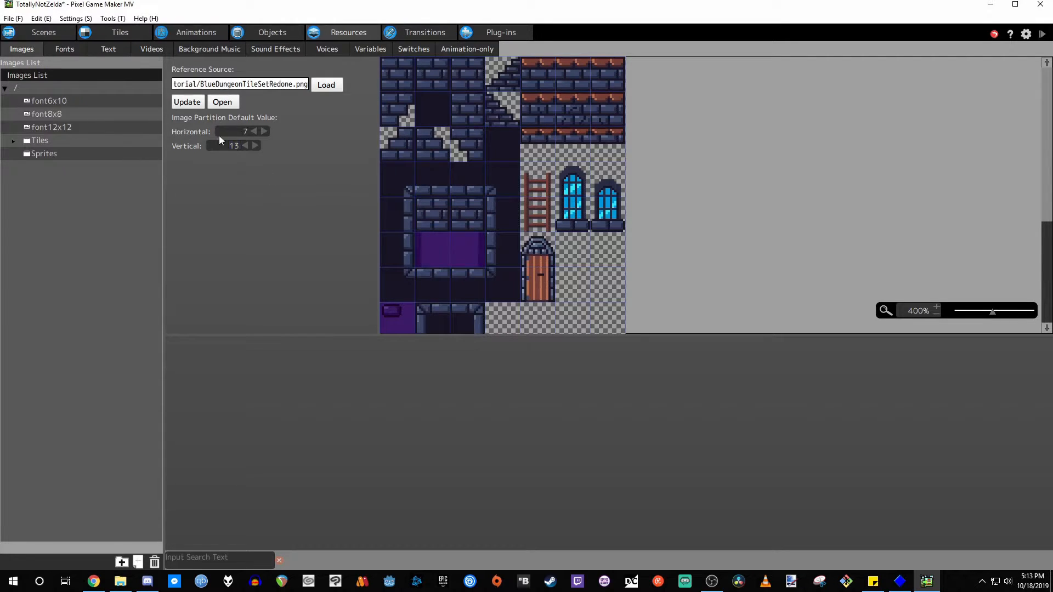
right_click(48, 157)
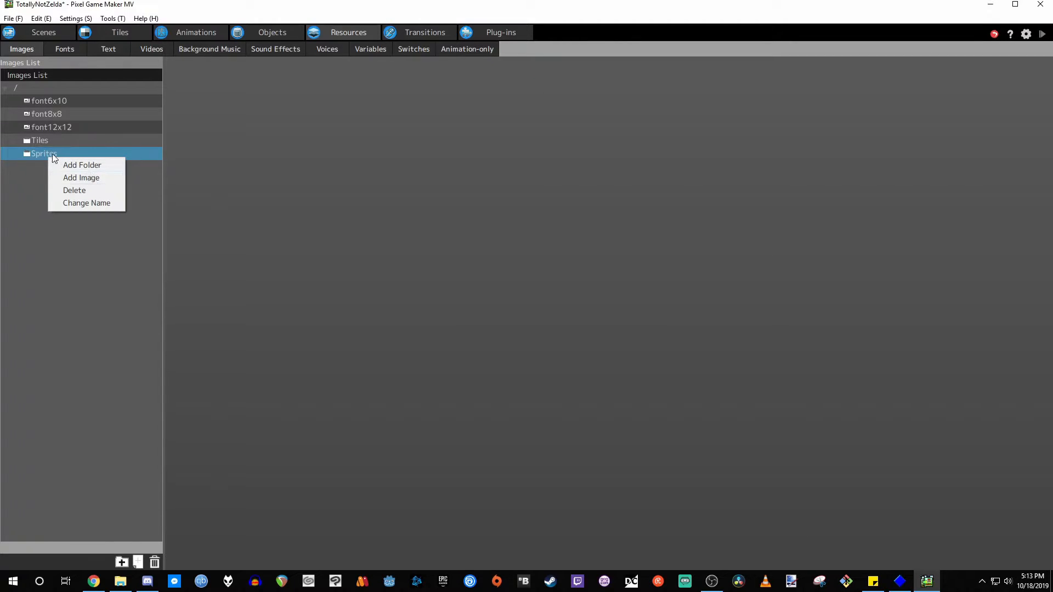
click(81, 154)
click(69, 204)
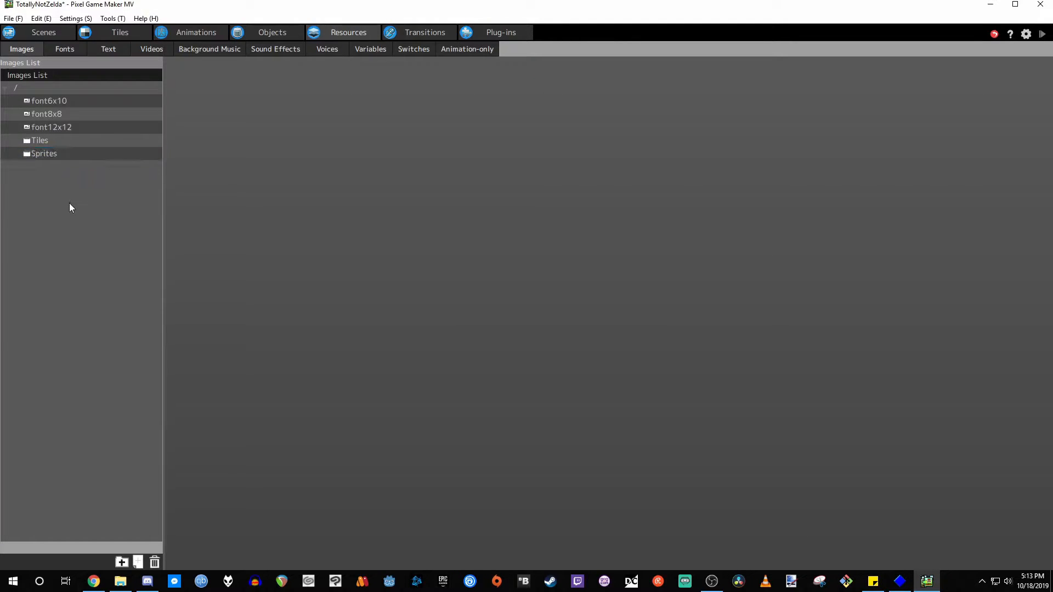
click(65, 154)
right_click(65, 154)
click(87, 174)
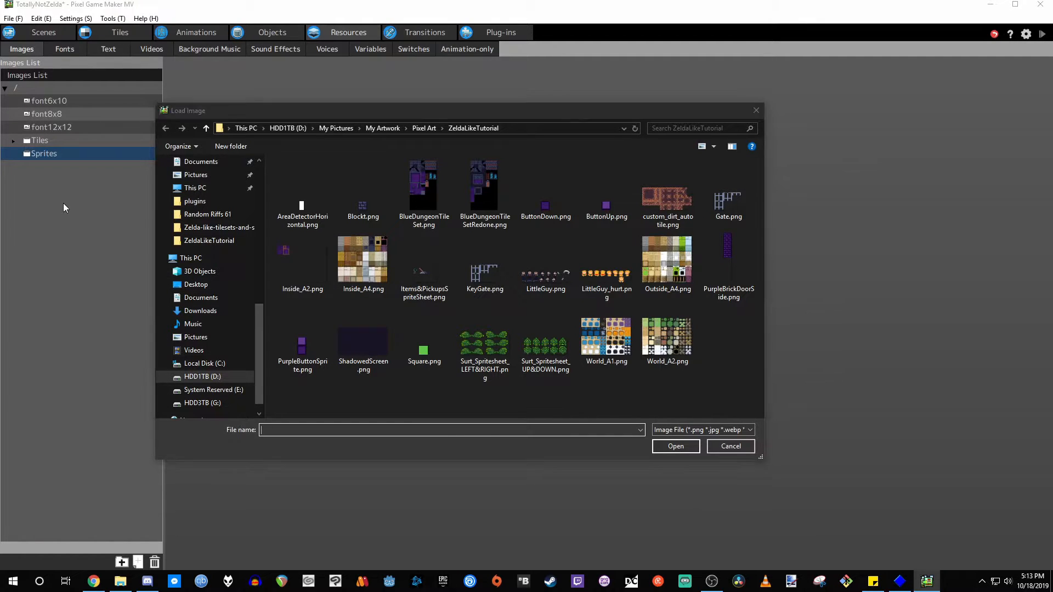
key(Escape)
Step: Add LittleGuy.png, Surt_Spritesheet_LEFT&RIGHT.png and Surt_Spritesheet_UP&DOWN.png from the ZeldaLikeTutorial folder to the images list
right_click(76, 227)
click(105, 244)
click(547, 279)
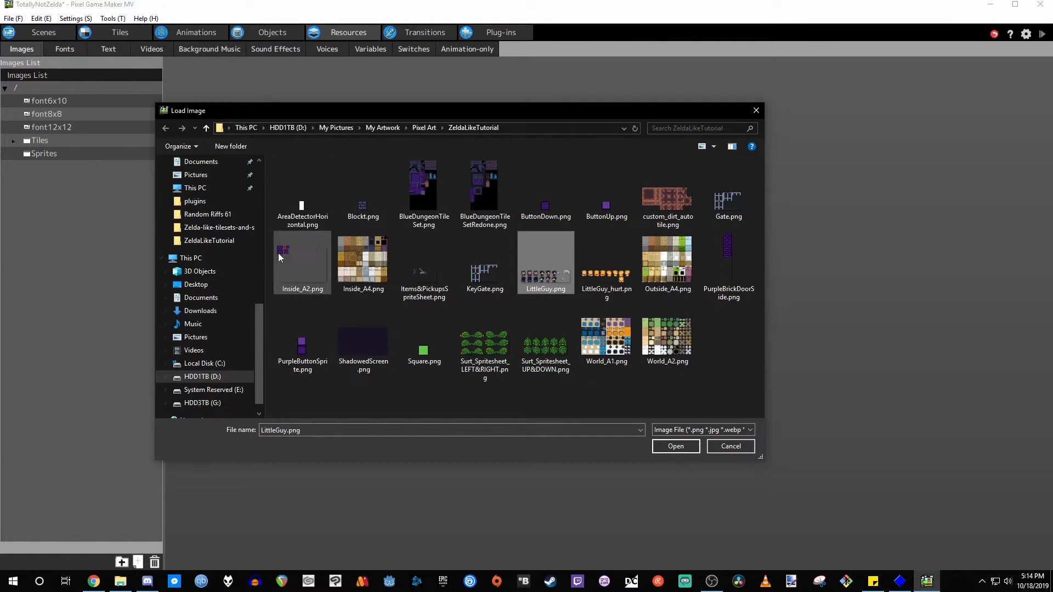
ctrl+click(546, 347)
ctrl+click(497, 353)
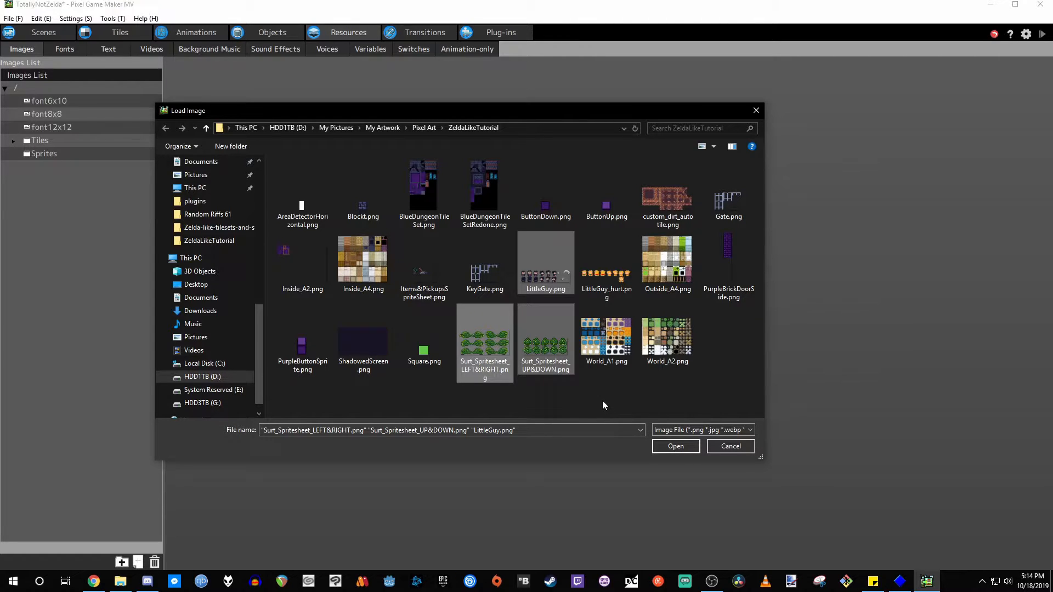
click(667, 447)
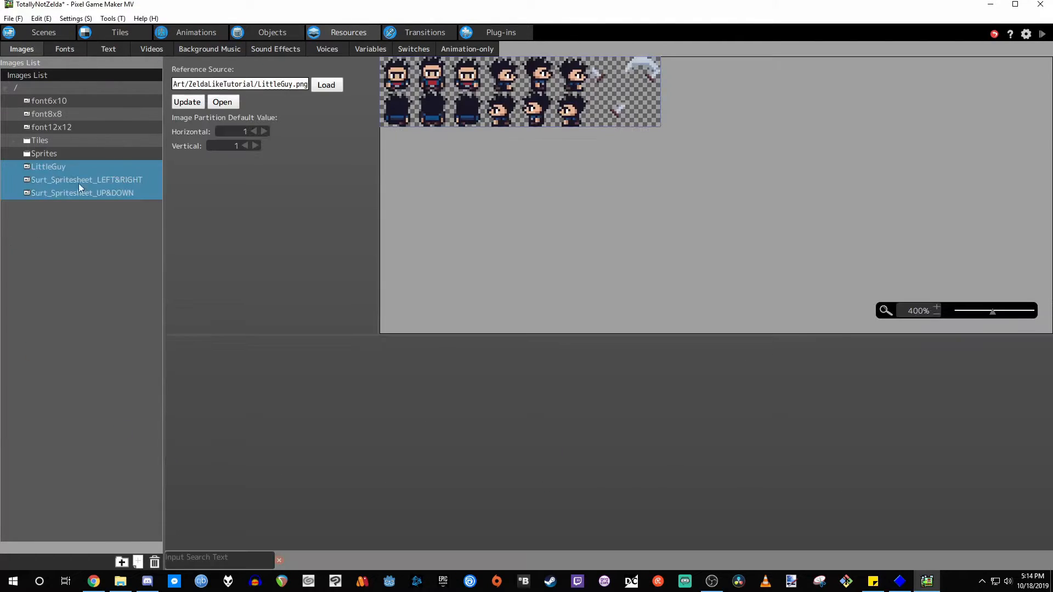
click(117, 230)
Step: Move the LittleGuy image into the Sprites folder and expand the folder
click(58, 168)
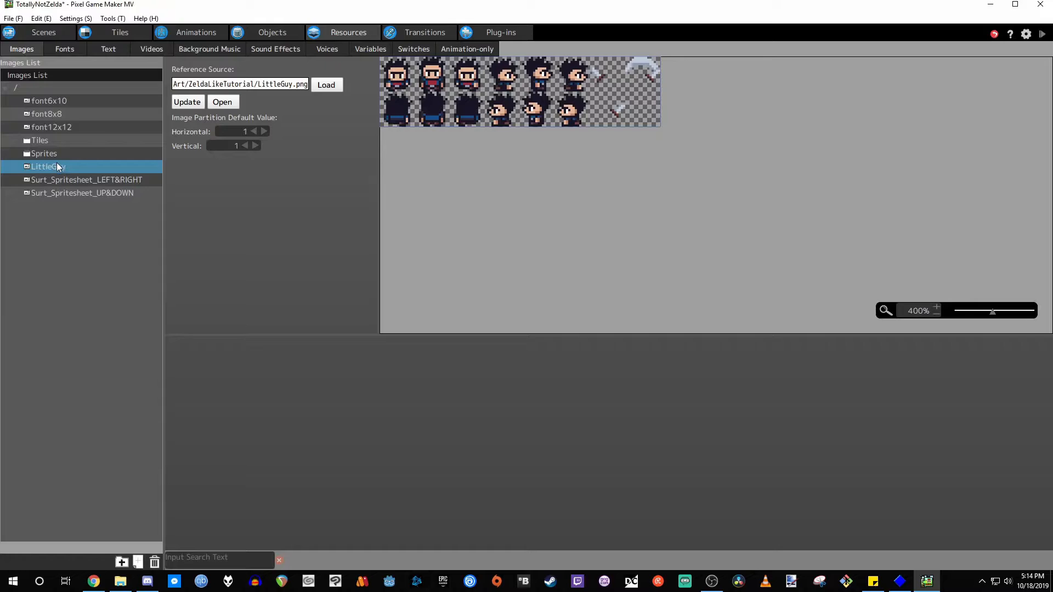
mouse_move(57, 165)
mouse_down()
mouse_move(56, 153)
mouse_move(19, 159)
mouse_move(14, 148)
mouse_move(26, 134)
mouse_move(62, 156)
mouse_up()
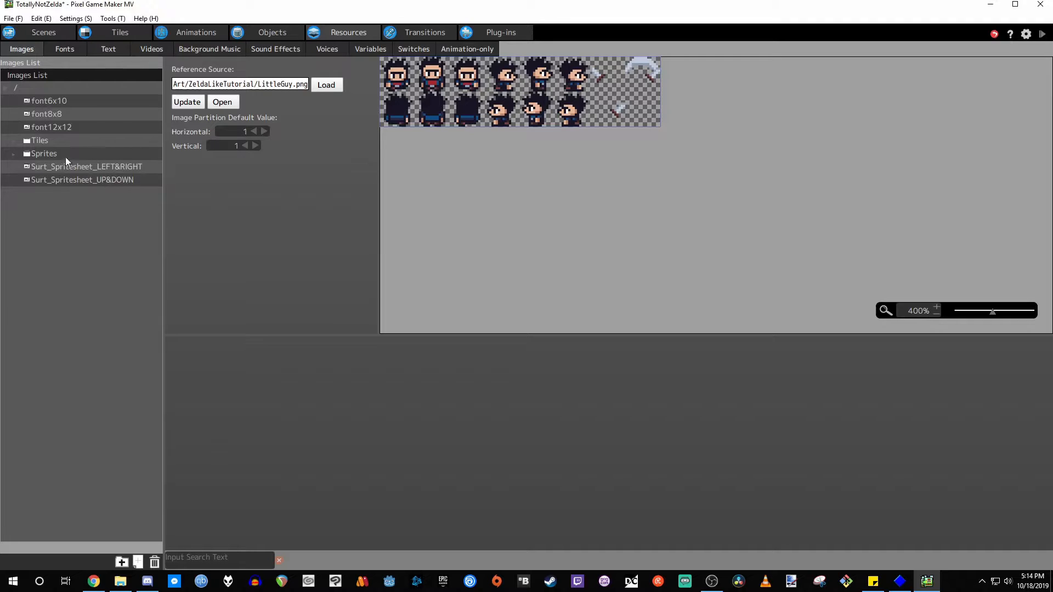
click(14, 155)
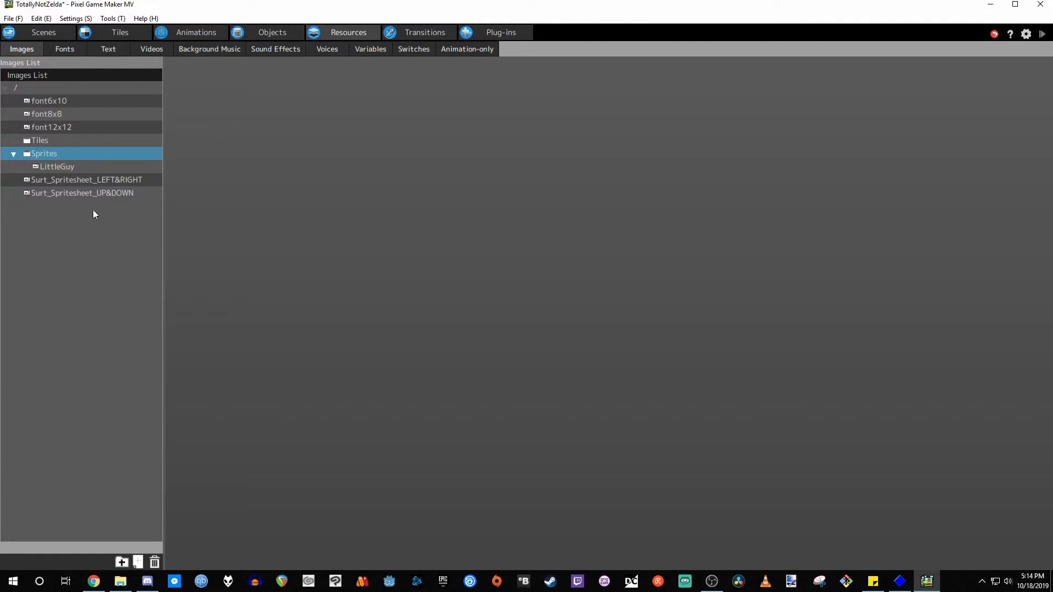
Step: Delete both Surt_Spritesheet images from the images list
click(82, 177)
shift+click(72, 197)
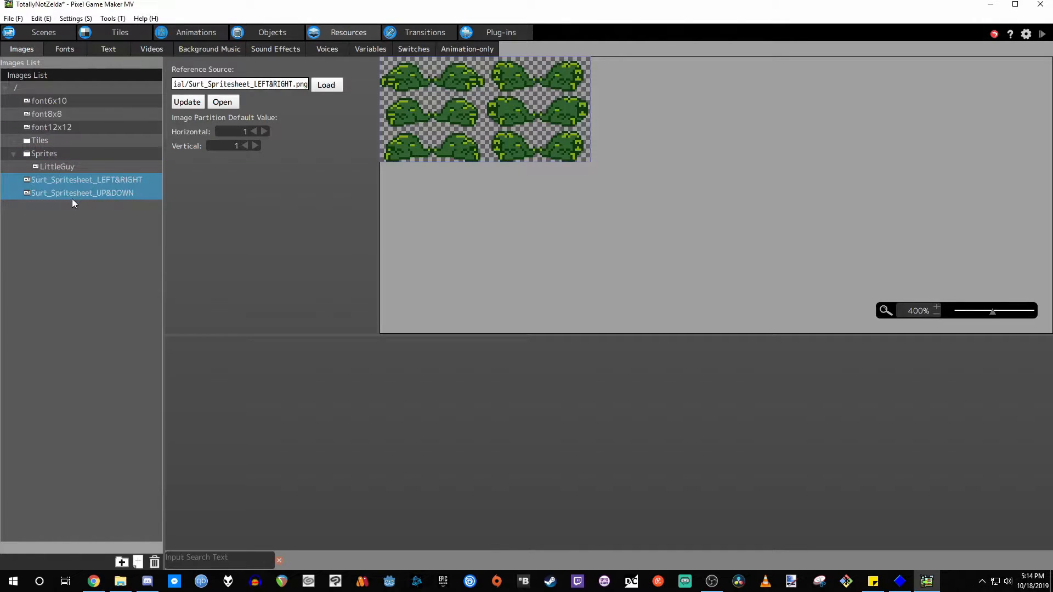
key(Delete)
click(637, 313)
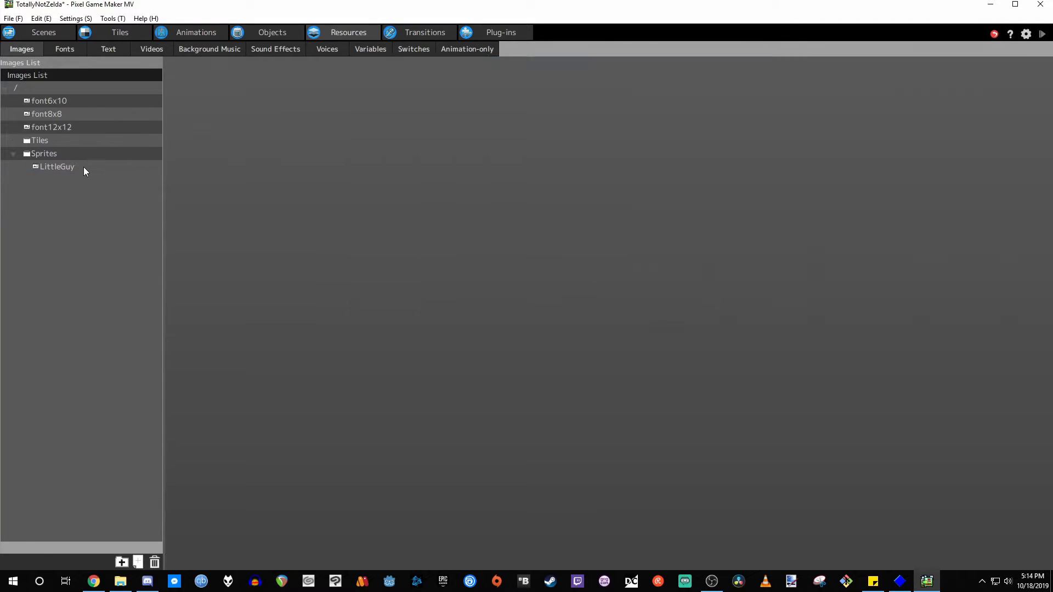
Step: Set LittleGuy's default image partition to 2 vertically, raise the horizontal partition to divide its sprite columns, and save the project
click(82, 167)
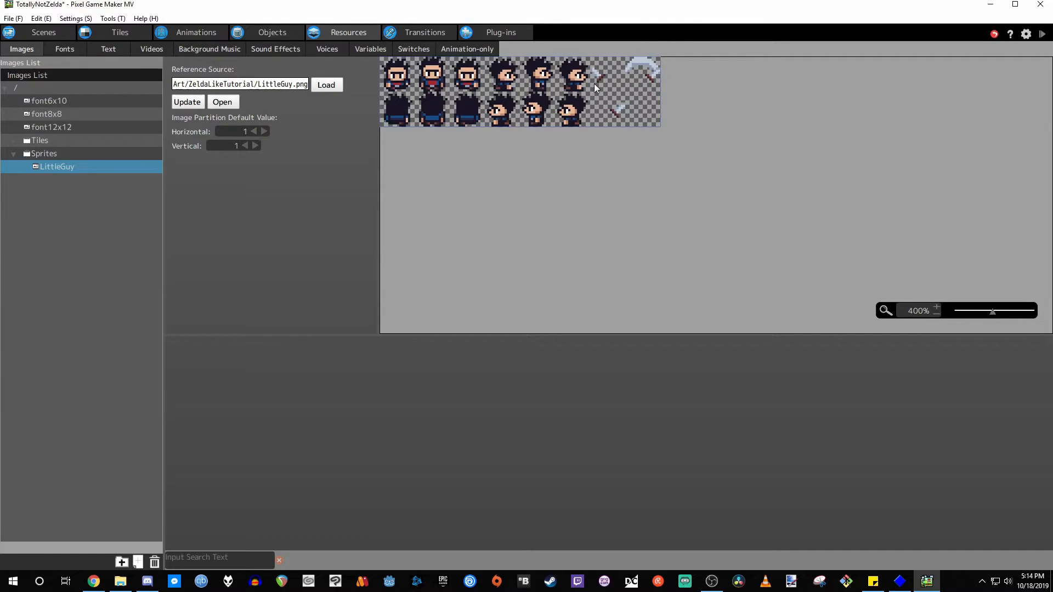
click(253, 147)
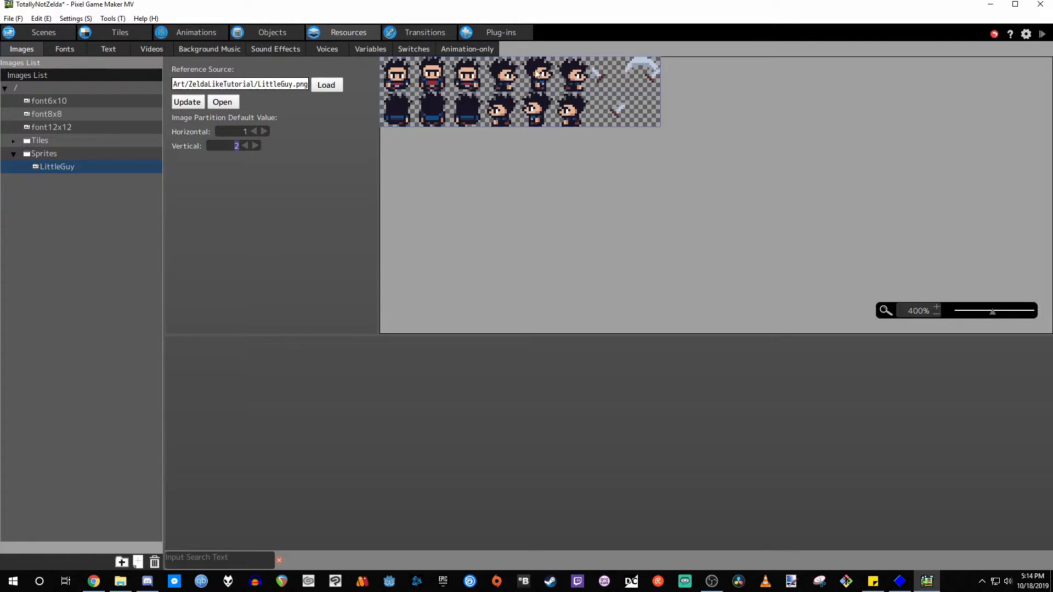
click(267, 130)
click(267, 130)
click(267, 131)
click(267, 131)
click(267, 131)
click(267, 130)
key(ctrl+s)
Step: Add a new tile to the project's empty tiles list and name it PurpleDungeon
click(123, 34)
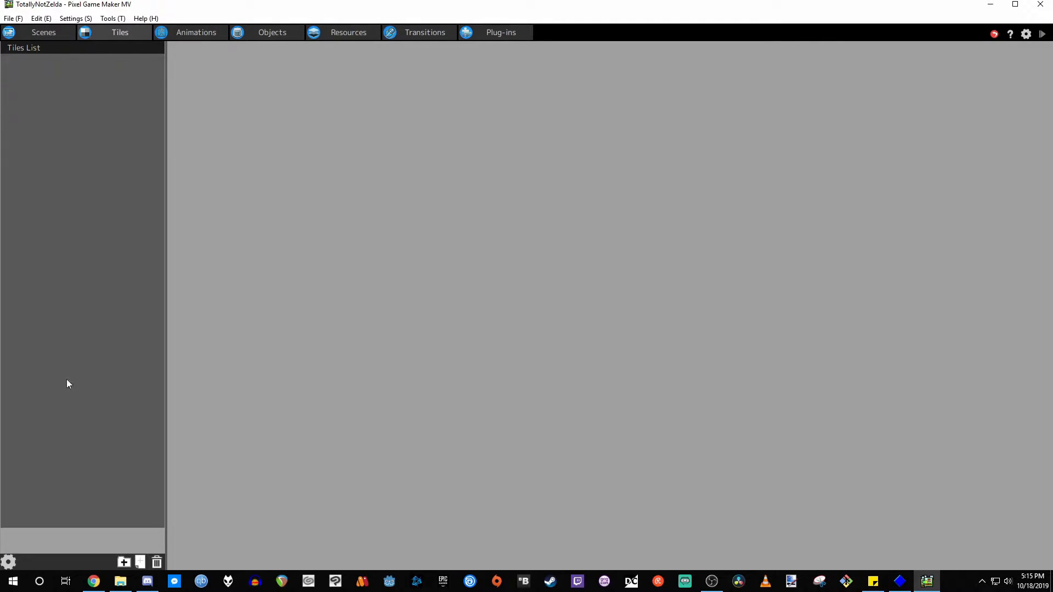
right_click(35, 116)
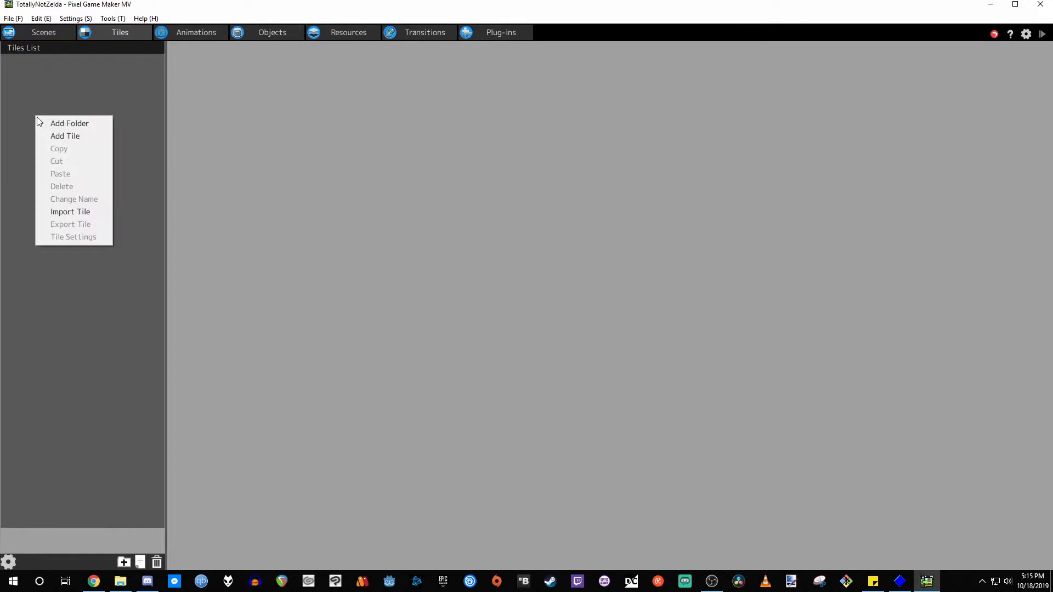
click(93, 419)
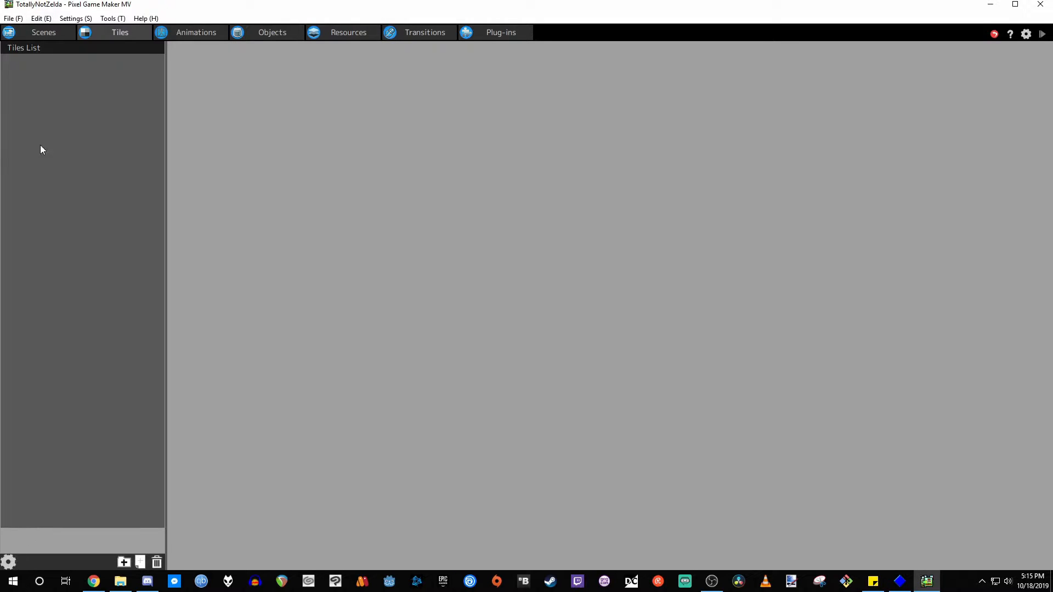
right_click(57, 88)
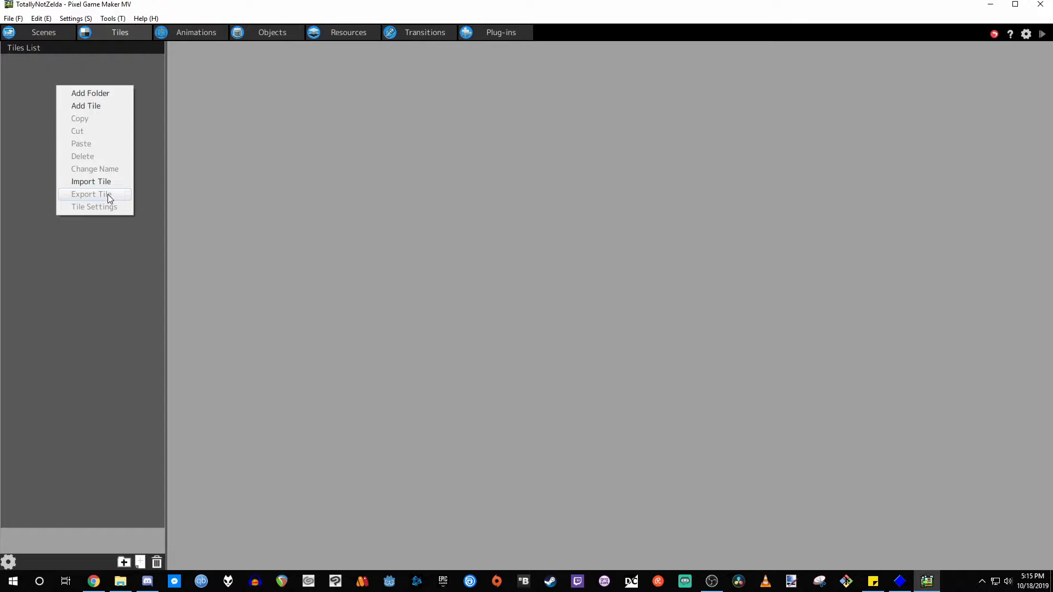
click(85, 106)
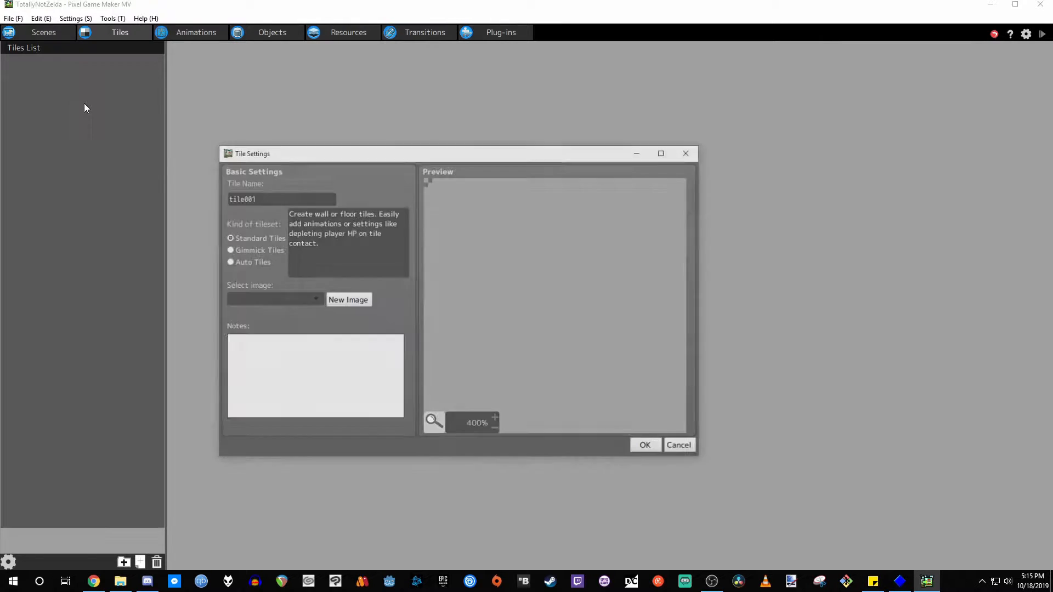
double_click(291, 197)
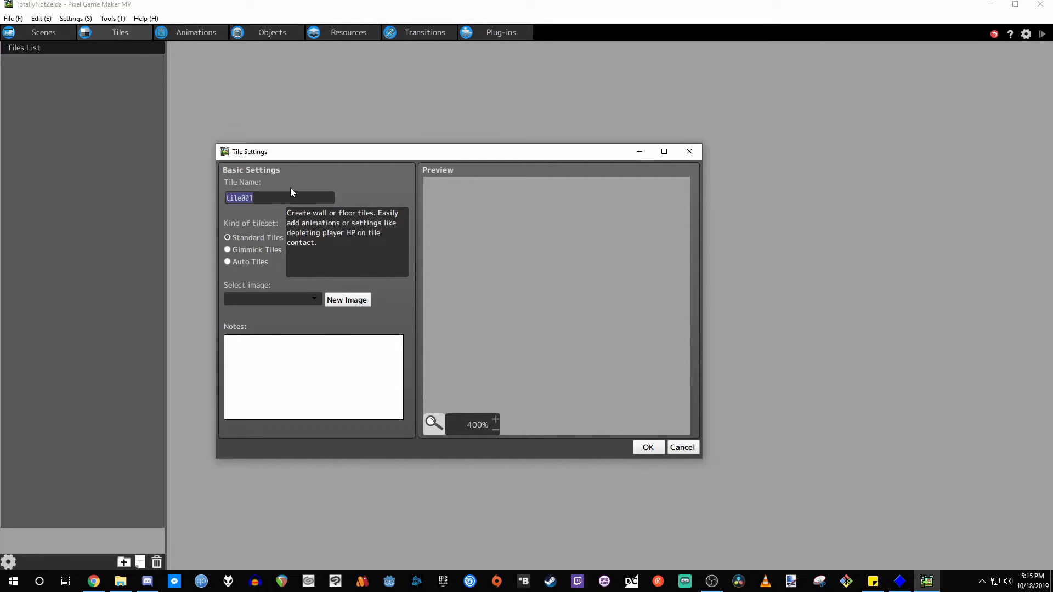
text(BlueDungeon)
key(ctrl+a)
text(PurpleDungeo)
Step: Compare the tileset kinds, keep Standard Tiles, and assign BlueDungeonTileSetRedone from the Tiles folder as the tile's image
click(241, 253)
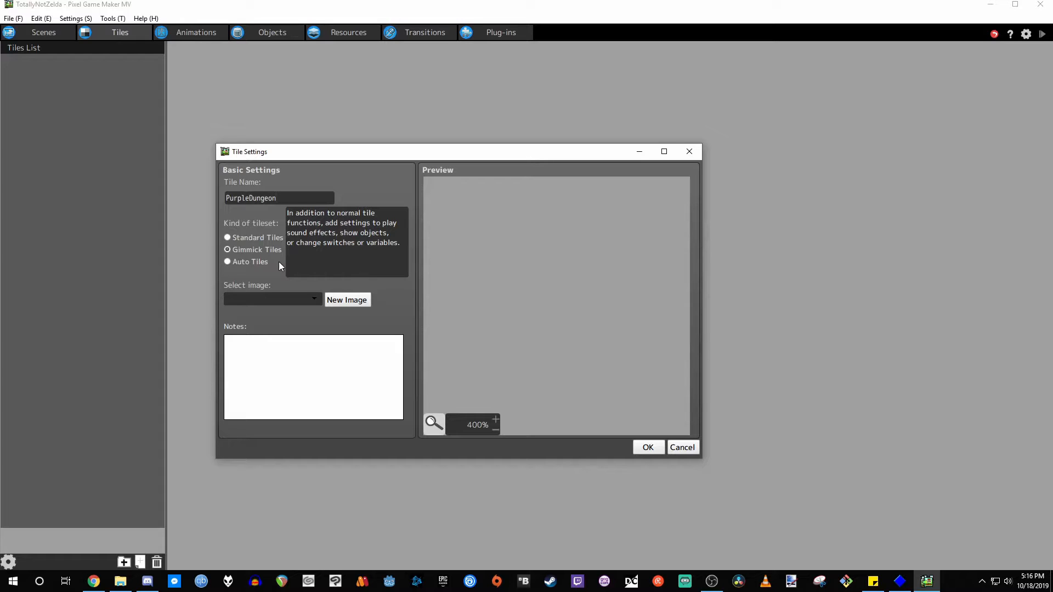
click(240, 263)
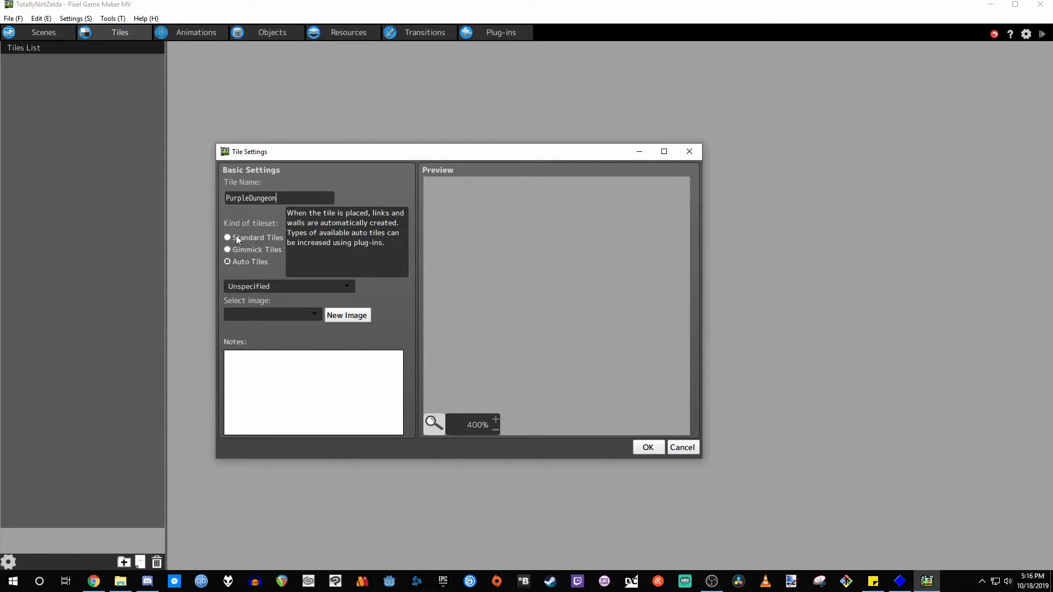
click(238, 239)
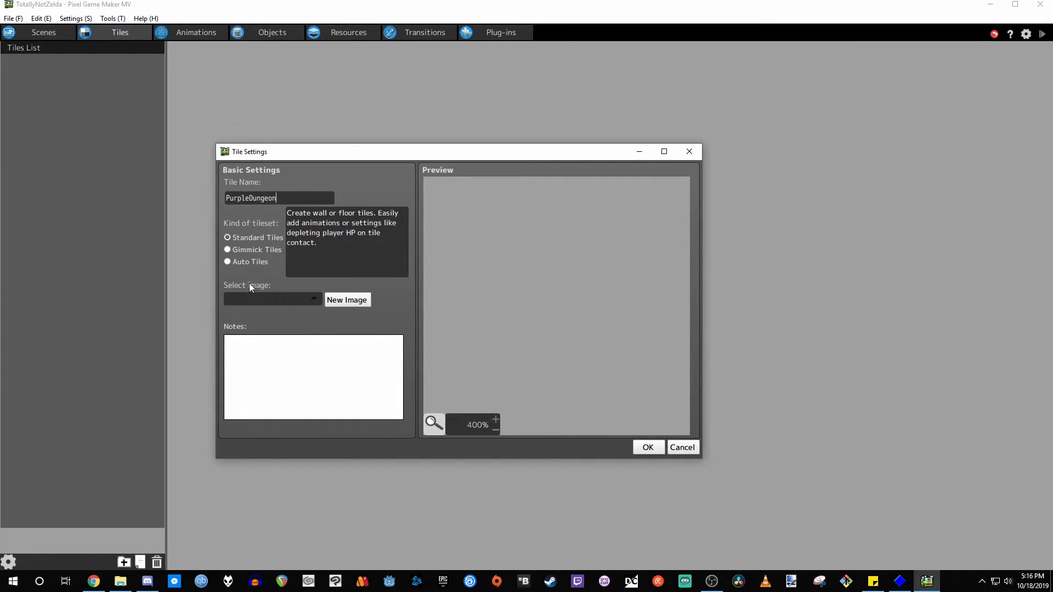
click(294, 299)
mouse_move(253, 355)
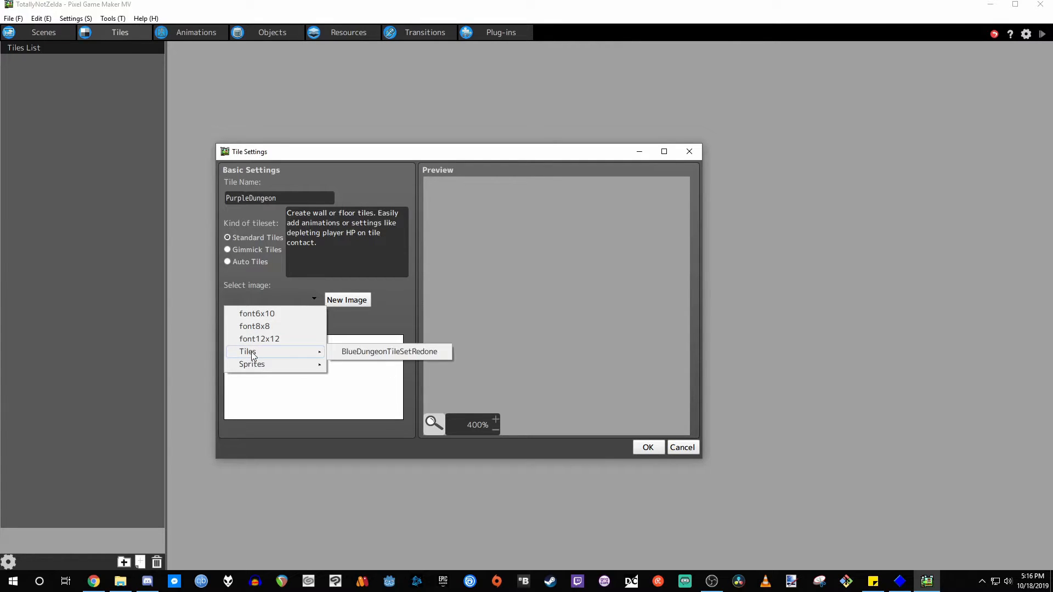
click(407, 353)
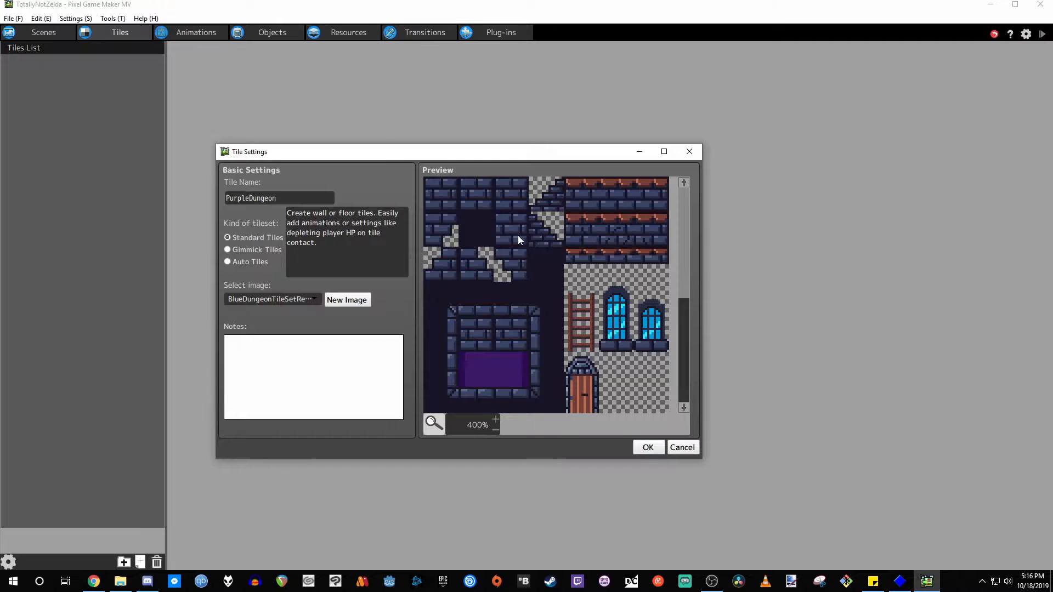
Step: Rename the tile as BlueDungeon, check its image preview, and create it
drag(250, 198, 199, 196)
text(Blue)
click(239, 409)
scroll(578, 365, down, 3)
scroll(567, 291, up, 3)
scroll(570, 219, up, 4)
click(654, 450)
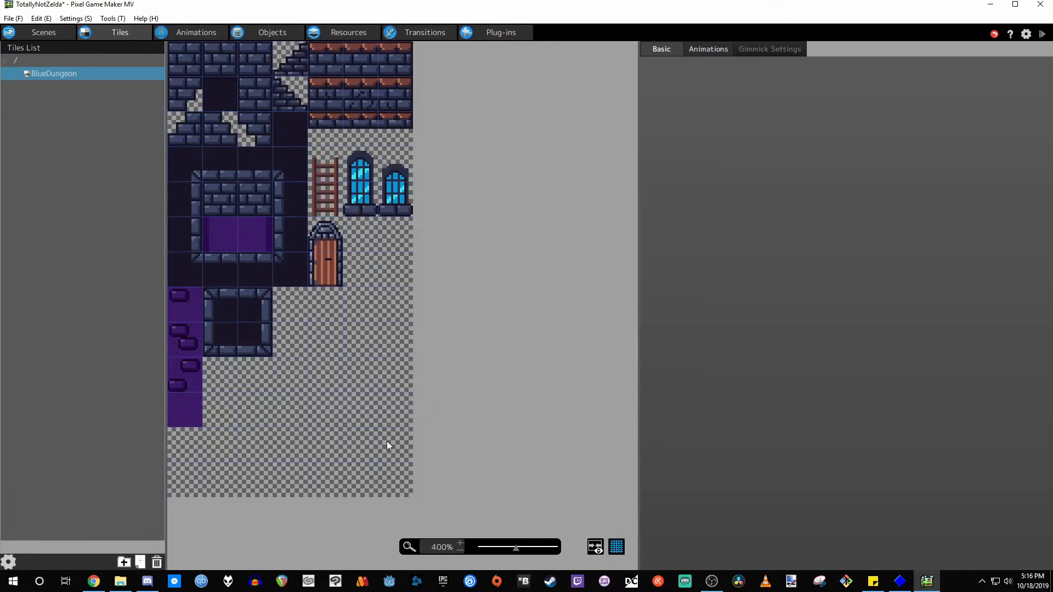
Step: Inspect the basic settings of individual BlueDungeon tiles, including an empty tile and the upper-left brick wall tile
click(392, 69)
click(189, 73)
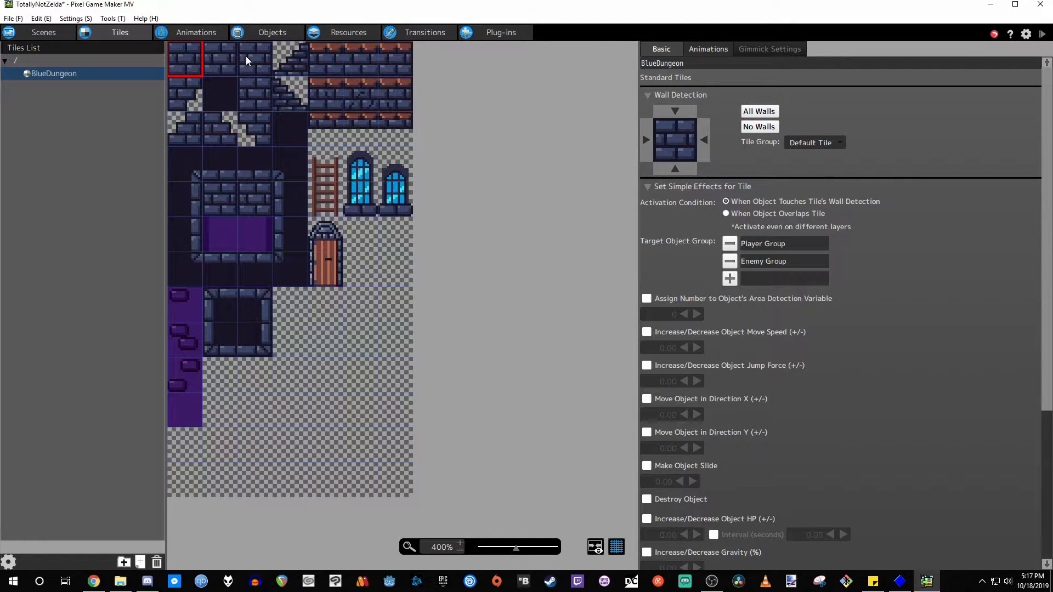
click(395, 304)
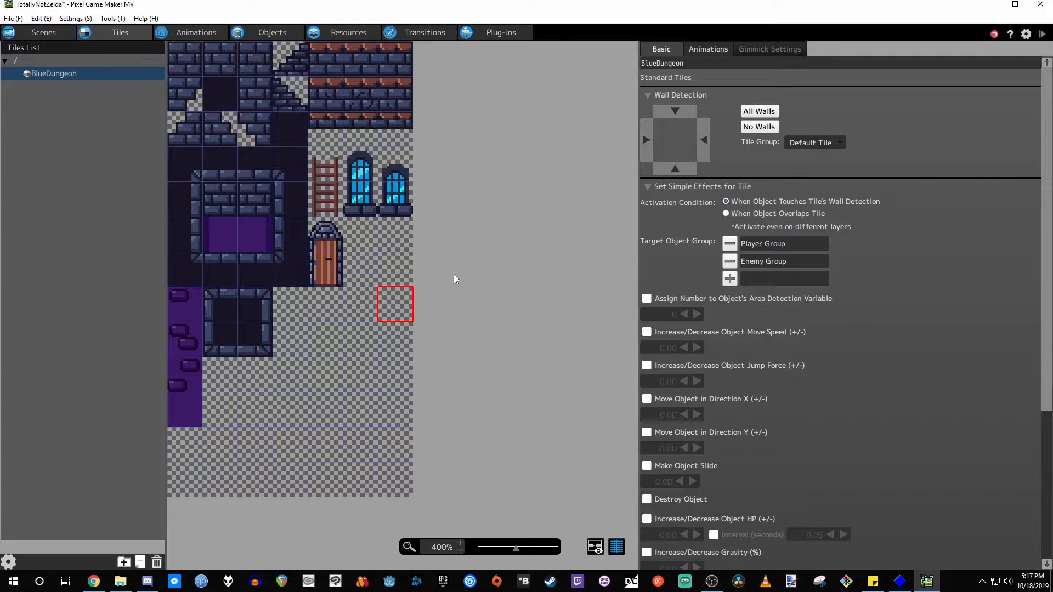
click(57, 73)
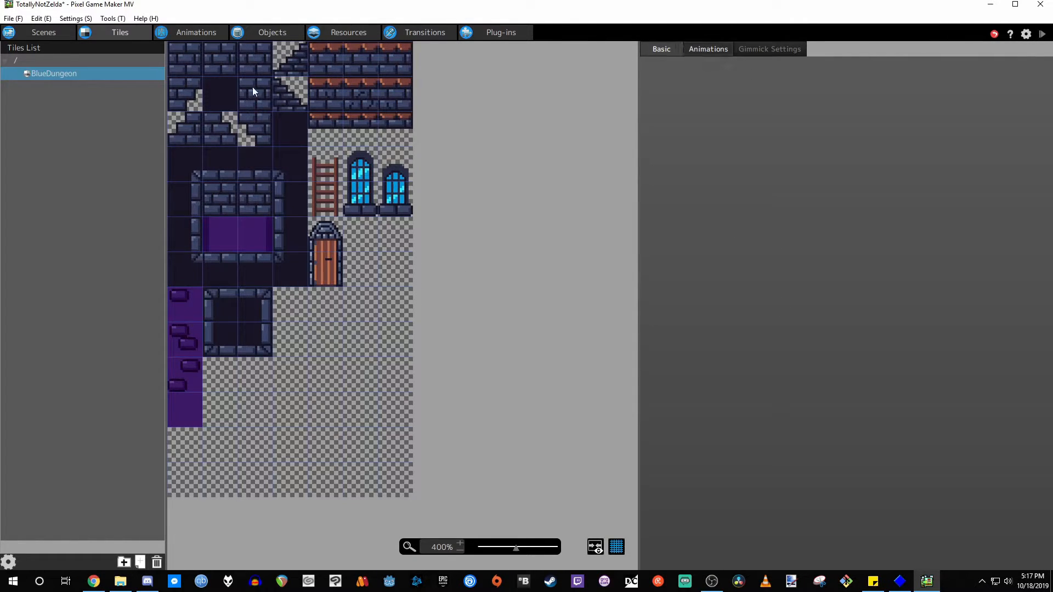
click(196, 66)
drag(189, 90, 344, 399)
click(184, 71)
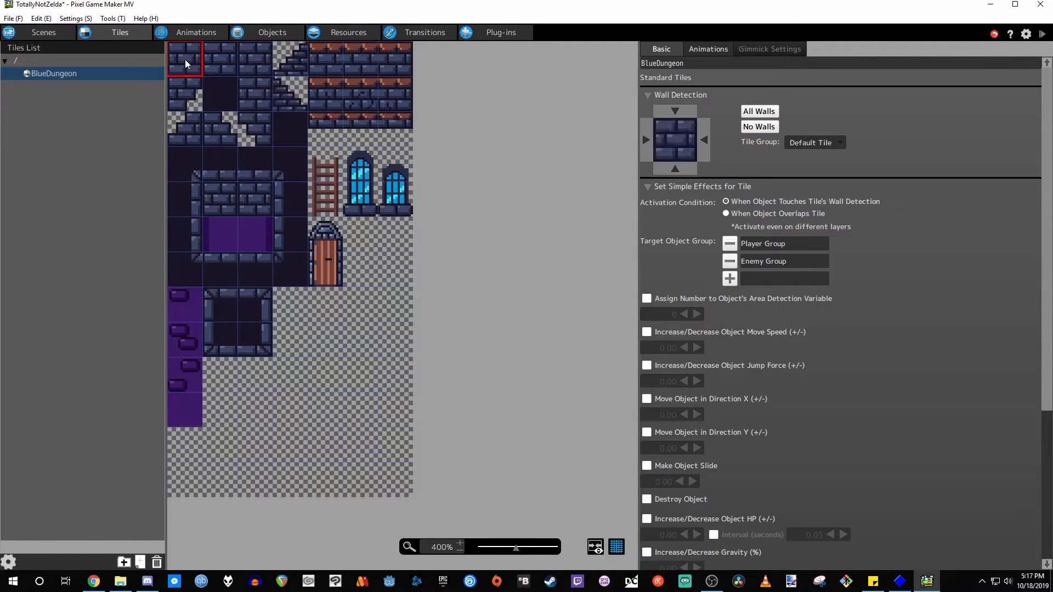
Step: Enable wall detection on all sides for the row of three brick wall tiles in the tileset's upper-left corner
drag(185, 60, 252, 123)
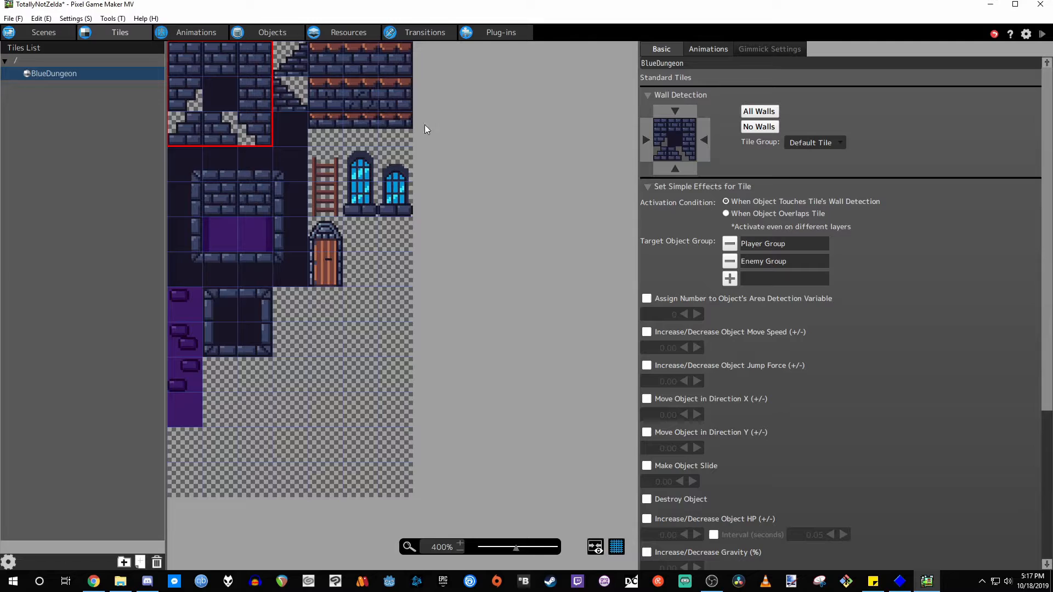
click(189, 58)
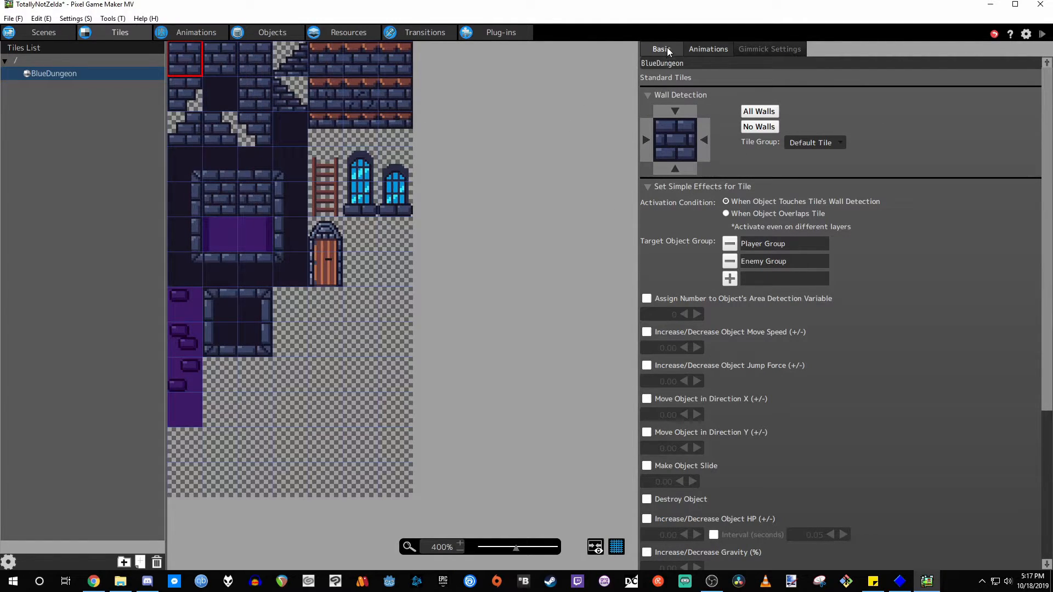
double_click(690, 65)
click(782, 80)
drag(183, 54, 246, 54)
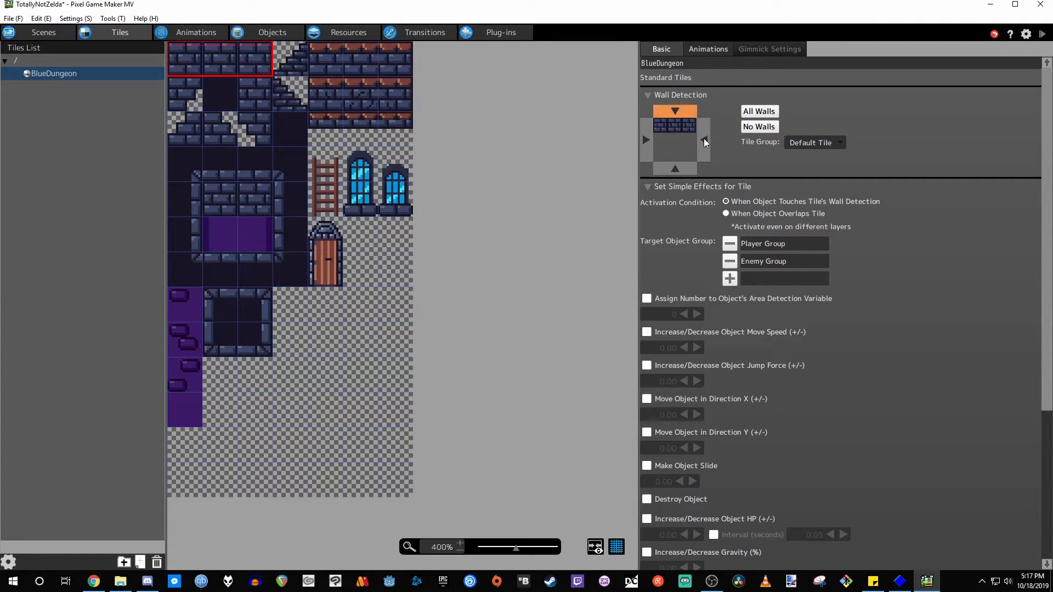
click(763, 112)
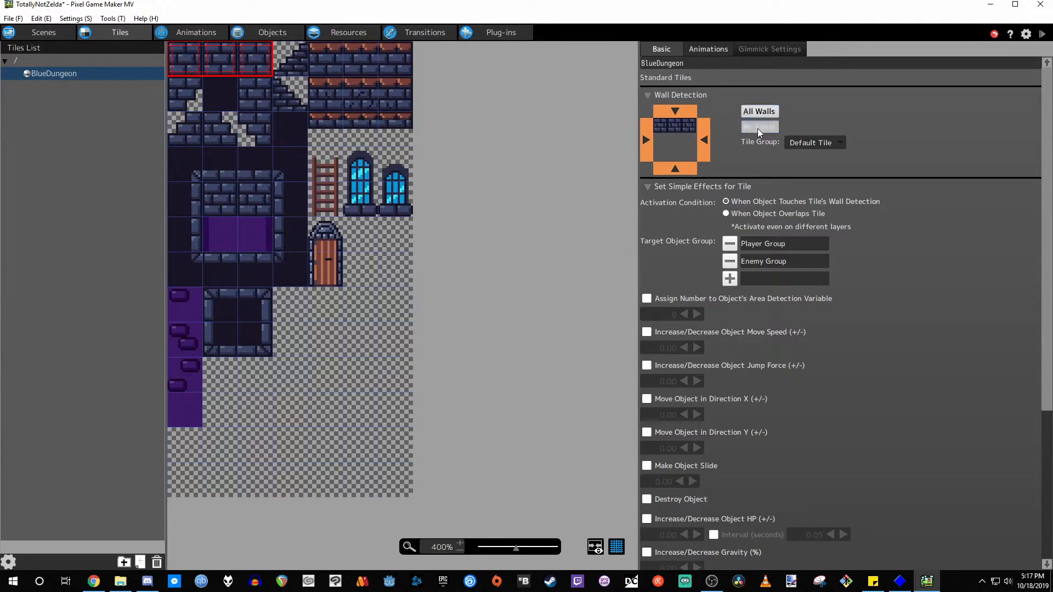
Step: Examine the available tile groups, simple tile effects, color adjustments, physics settings and notes for the selected brick tiles
click(839, 142)
click(809, 156)
scroll(693, 265, down, 3)
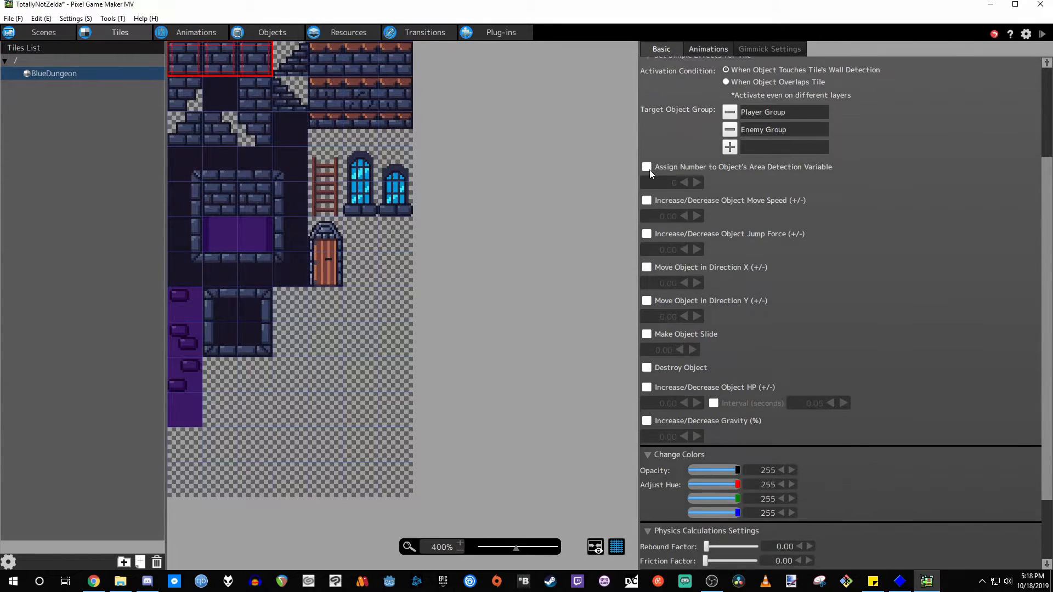
scroll(686, 364, up, 1)
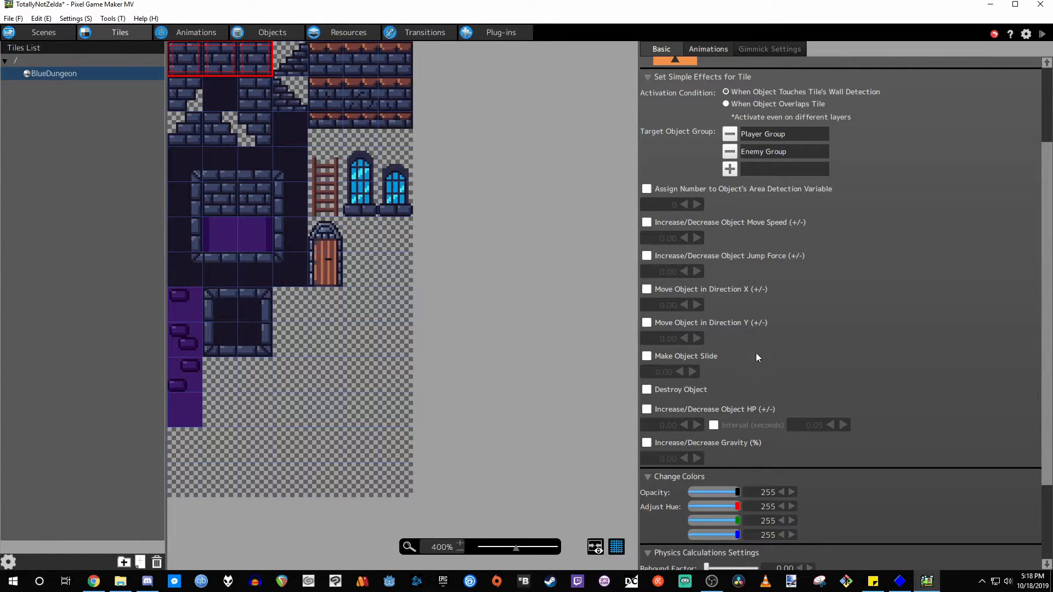
scroll(756, 354, down, 1)
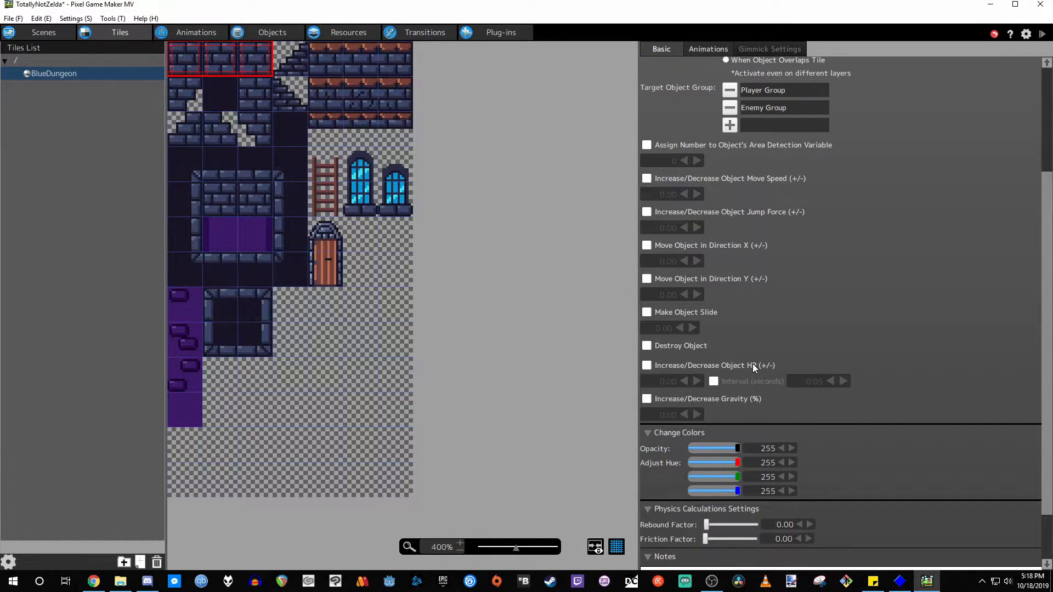
scroll(716, 360, down, 1)
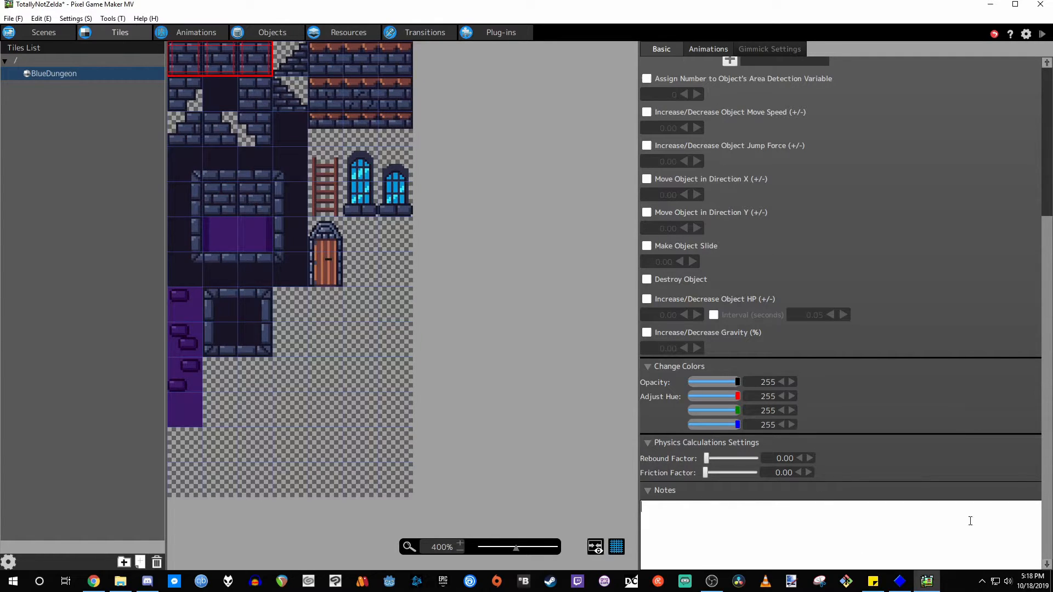
scroll(859, 489, up, 3)
scroll(870, 472, up, 1)
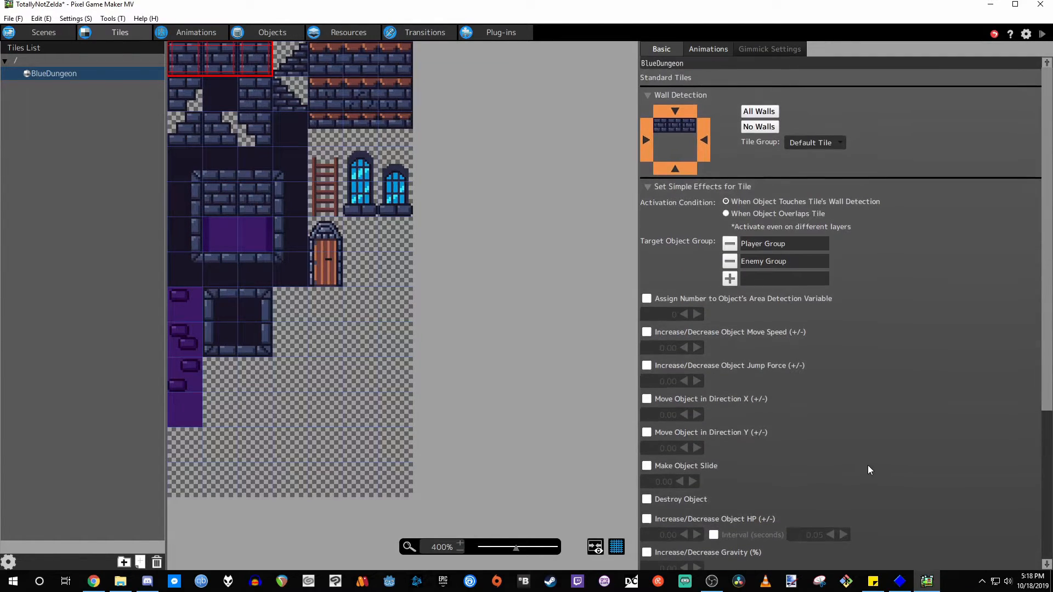
Step: Enable all walls for the second-row brick tile and the two orange-trimmed brick rows, and only the top wall for the trim row below
click(256, 102)
click(758, 111)
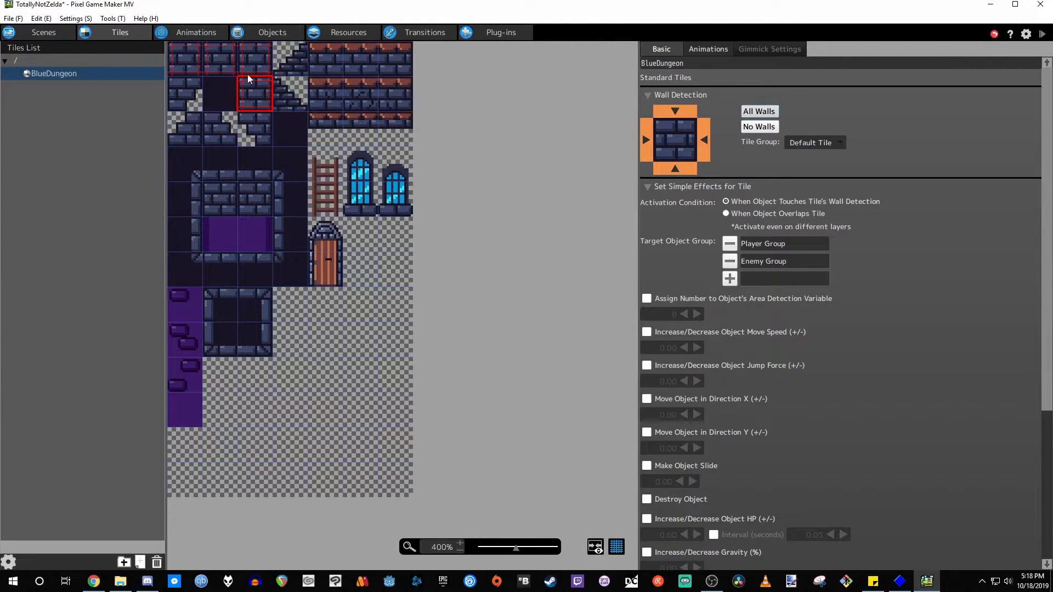
drag(332, 64, 387, 83)
click(755, 113)
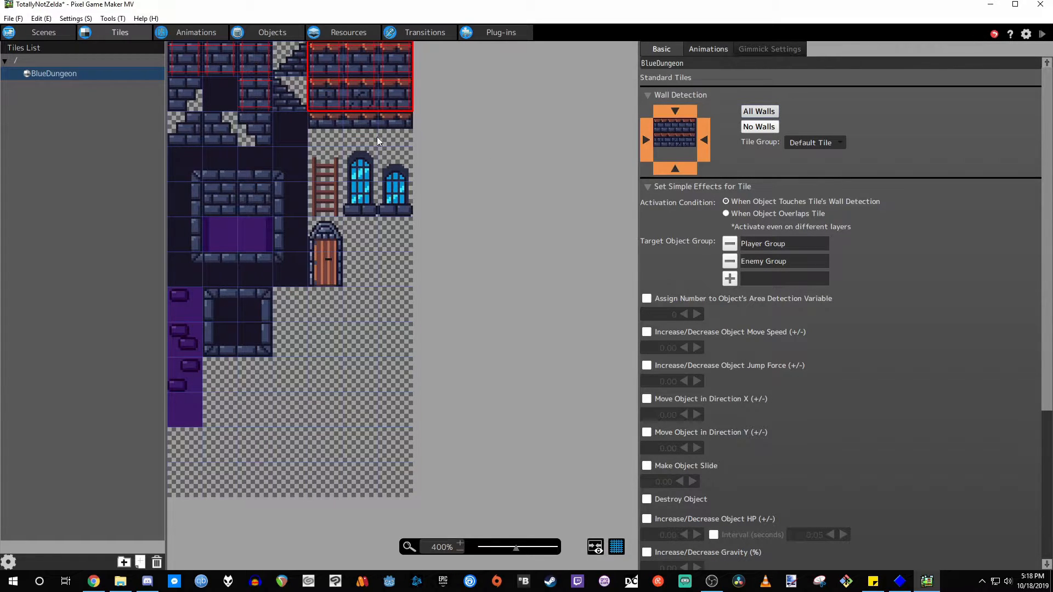
drag(330, 118, 588, 124)
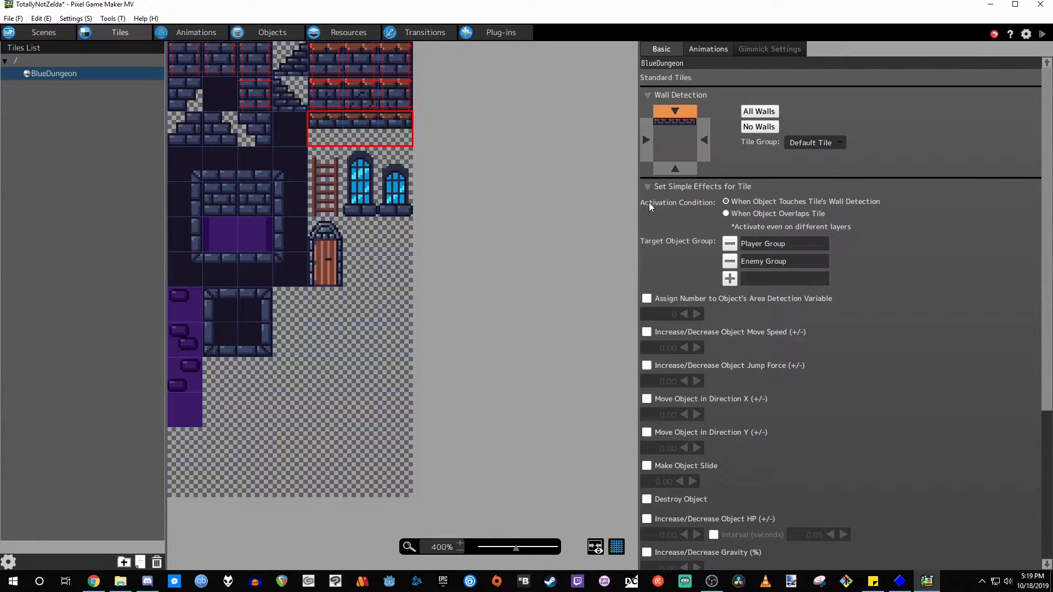
Step: Enable all walls for the dark border tiles framing the purple room and for the two brick tiles inside it
drag(327, 175, 326, 272)
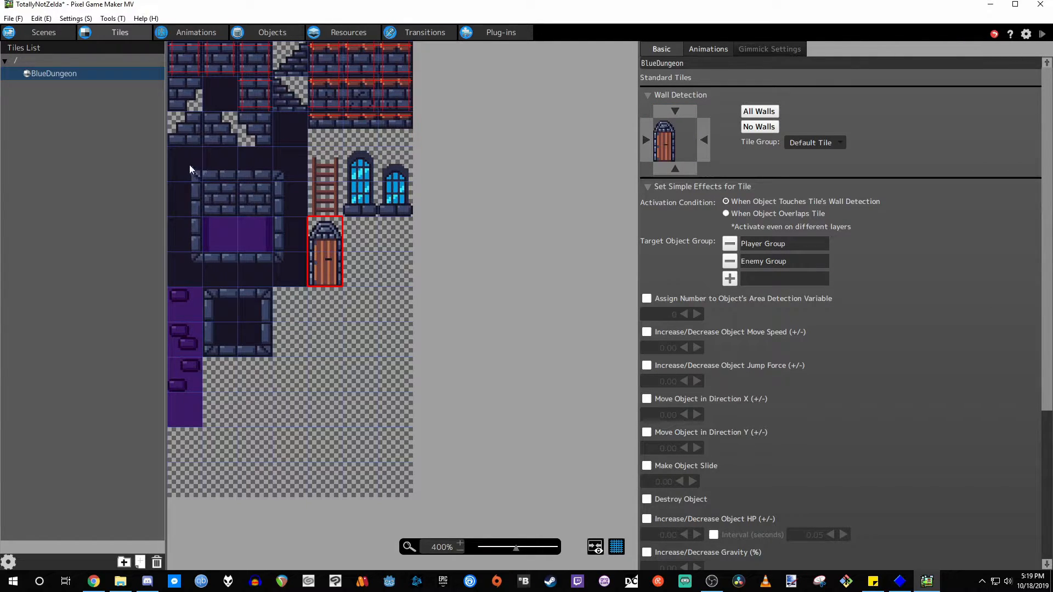
drag(190, 167, 278, 161)
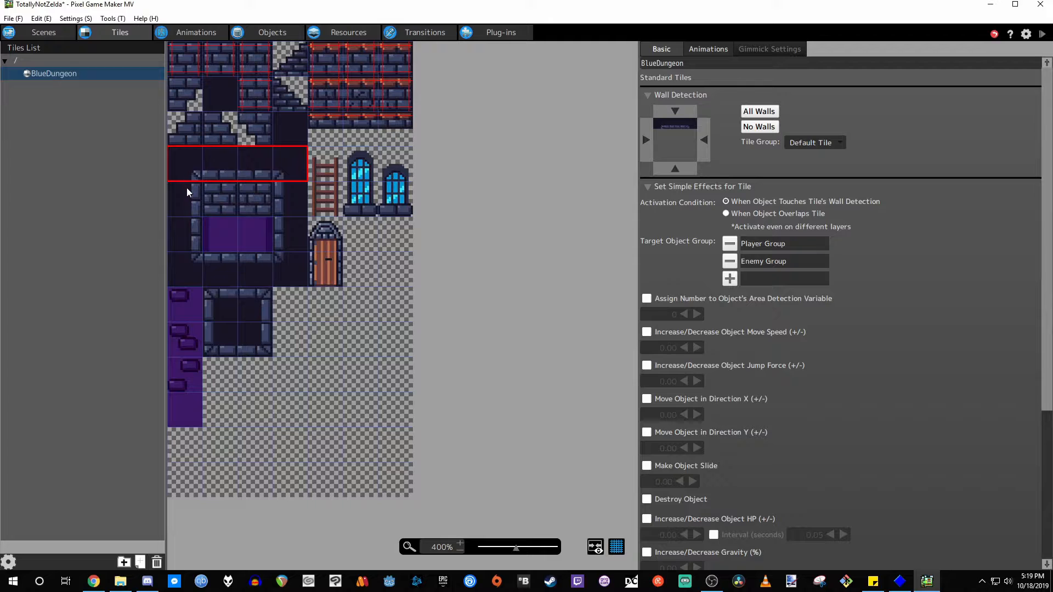
drag(186, 188, 192, 228)
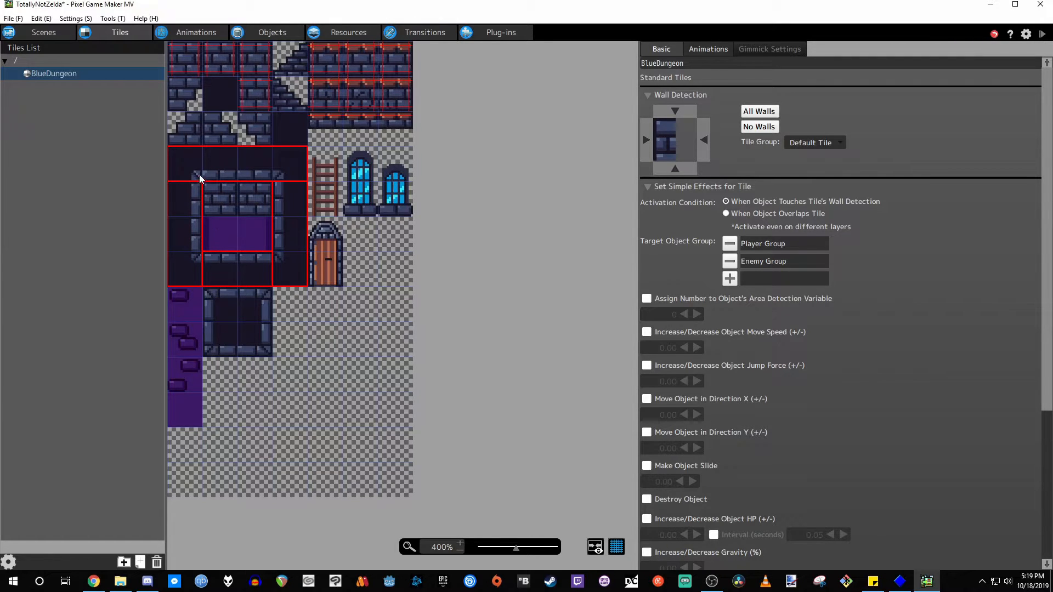
click(759, 111)
drag(231, 208, 253, 194)
click(759, 112)
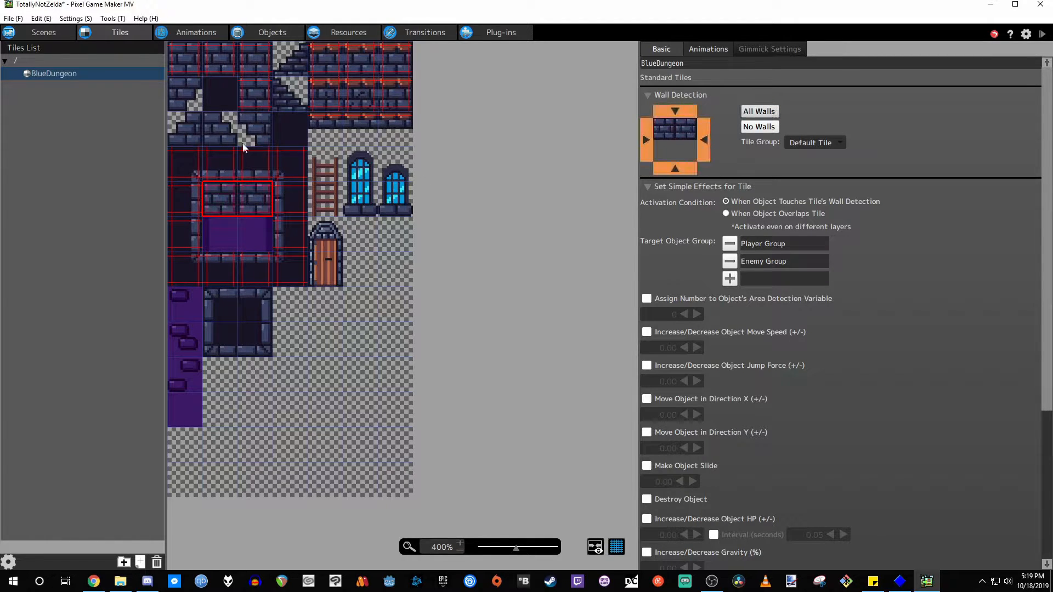
Step: Enable all walls for the four framed dark pit tiles and the single dark tile between the upper brick walls
drag(221, 317, 244, 349)
click(768, 114)
click(291, 335)
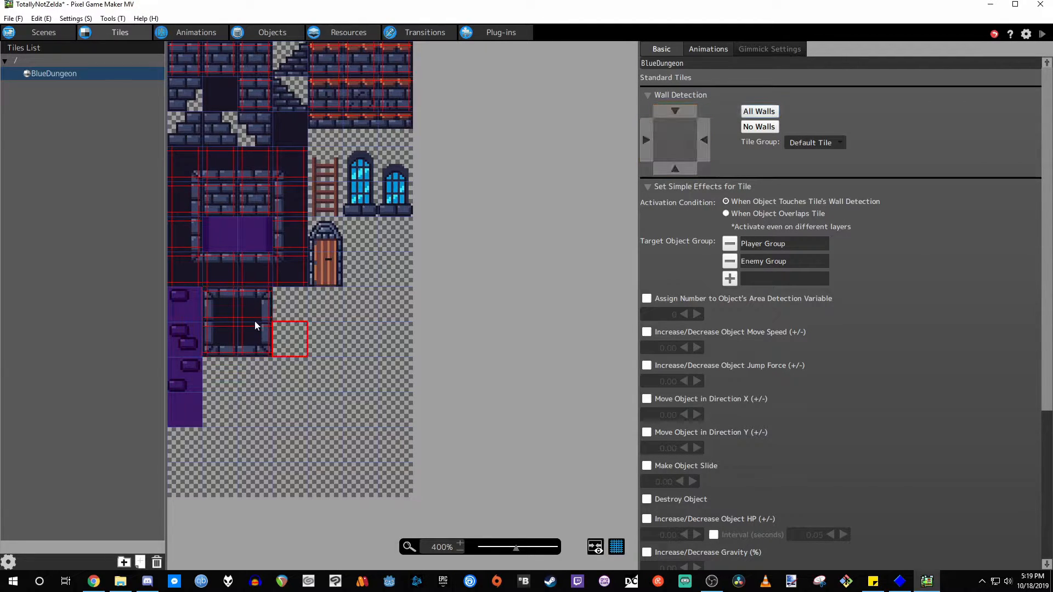
drag(227, 233, 250, 235)
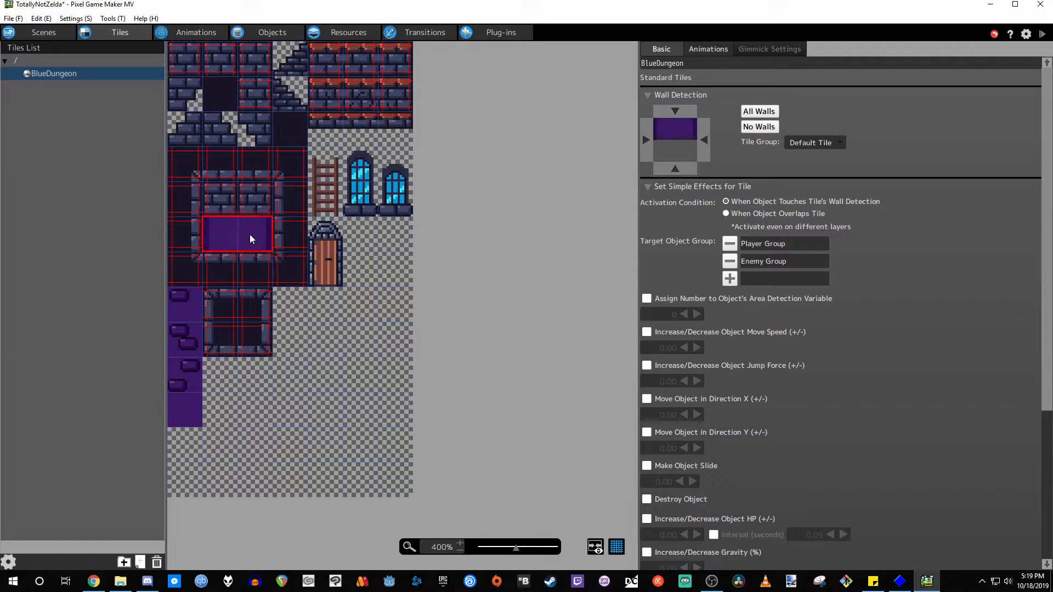
click(219, 88)
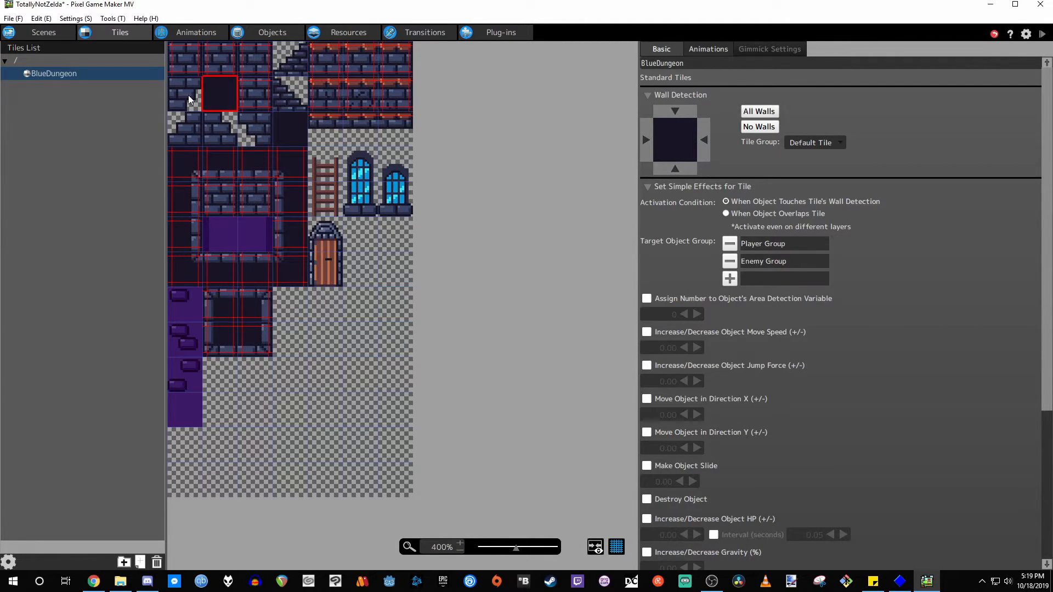
Step: Examine which tiles should stay without walls: the broken bricks, stairs, purple floor tiles and the wooden door
drag(187, 94, 259, 132)
drag(191, 95, 192, 117)
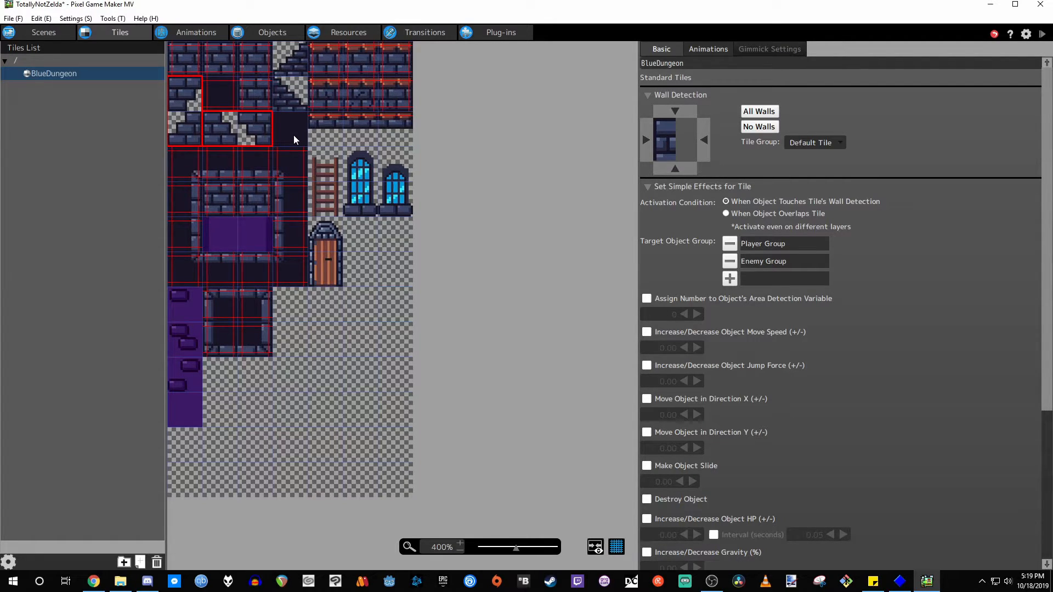
drag(283, 93, 287, 49)
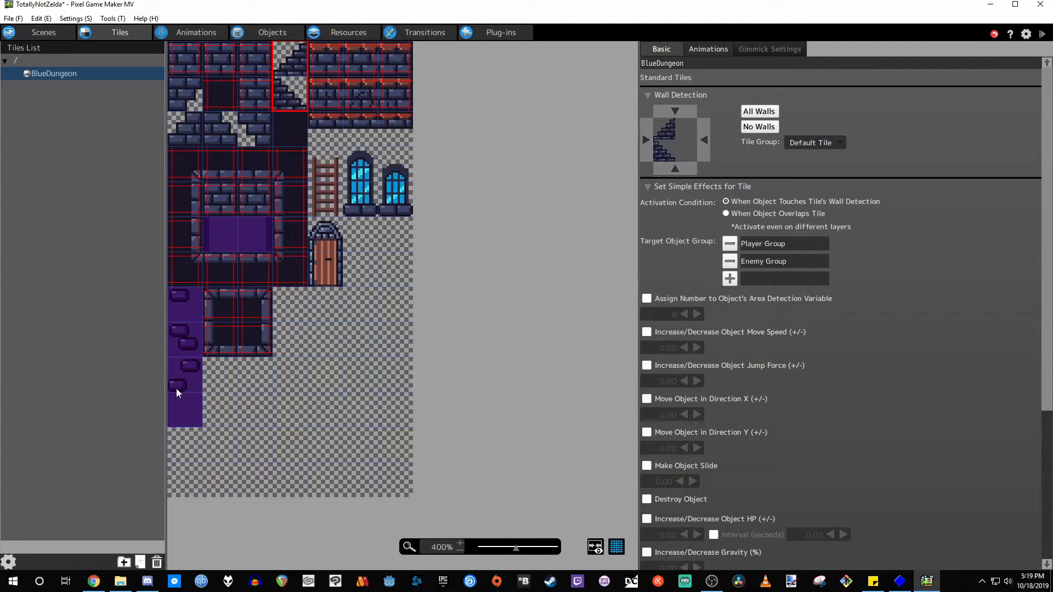
drag(184, 321, 180, 416)
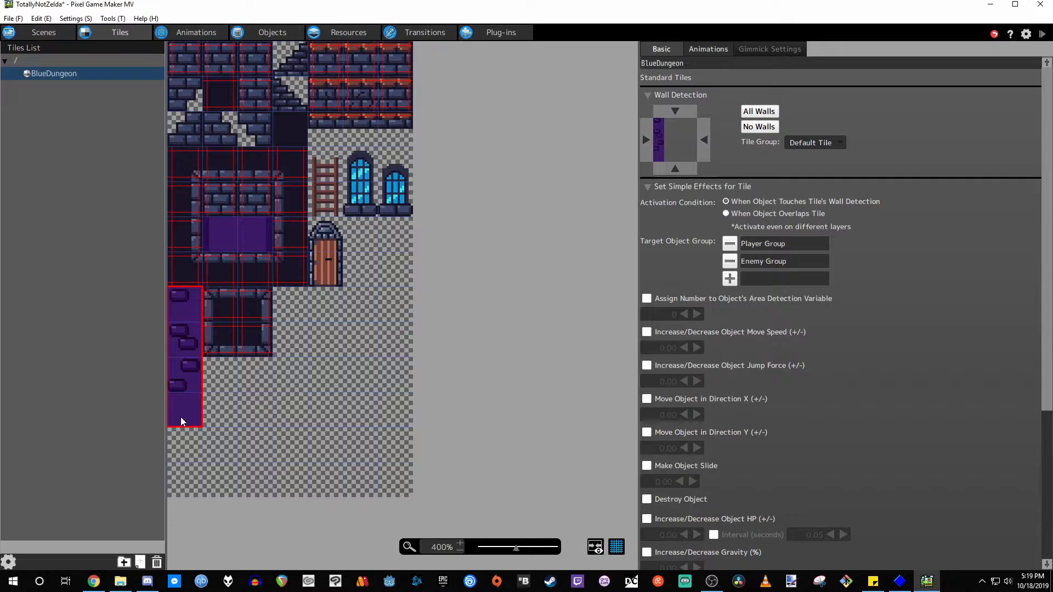
drag(194, 314, 192, 376)
drag(228, 232, 261, 236)
click(189, 407)
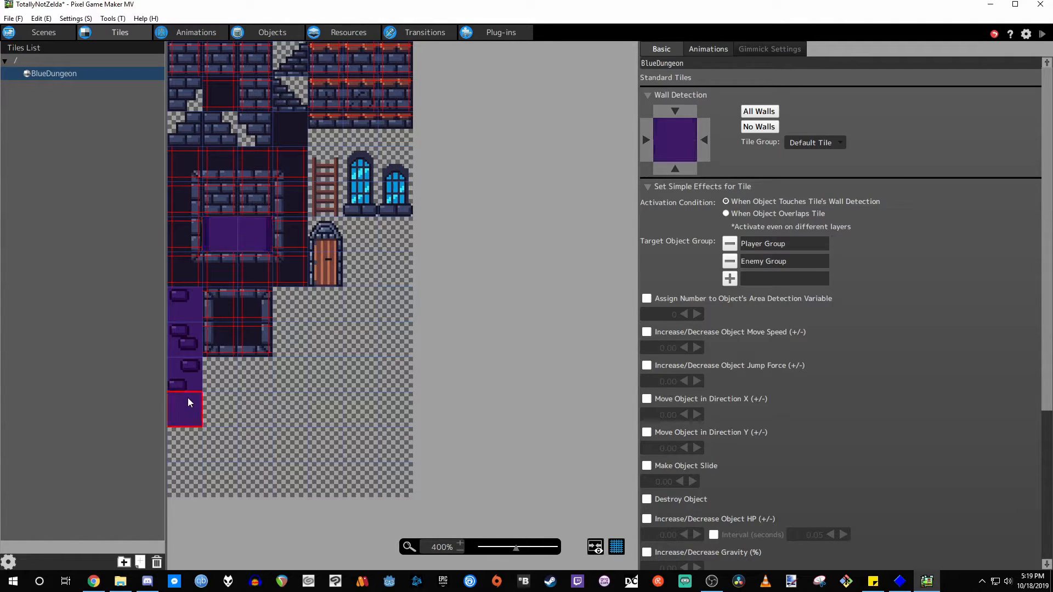
drag(194, 314, 192, 367)
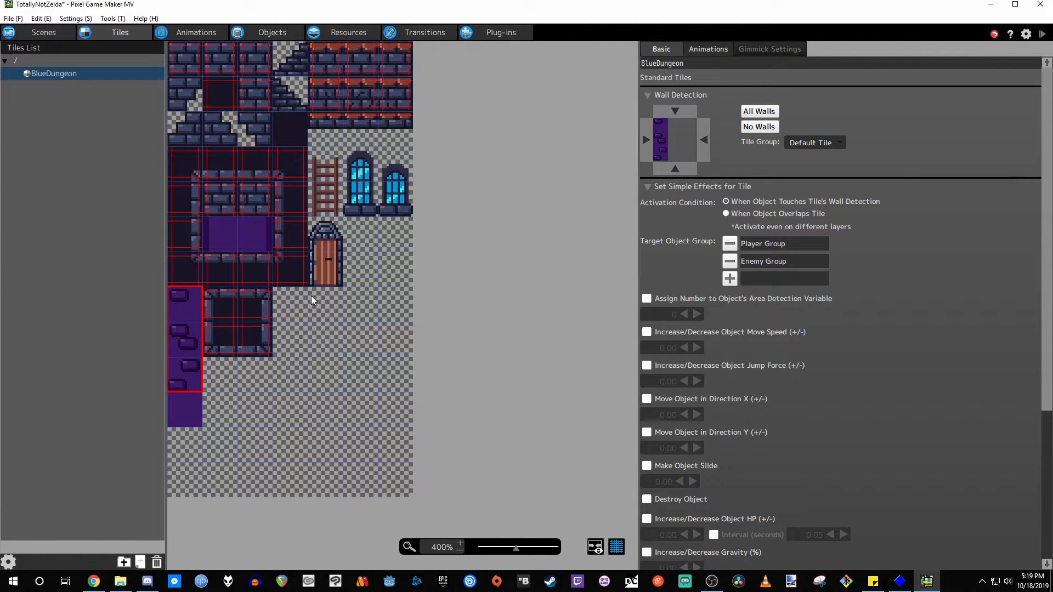
drag(325, 236, 338, 282)
click(360, 276)
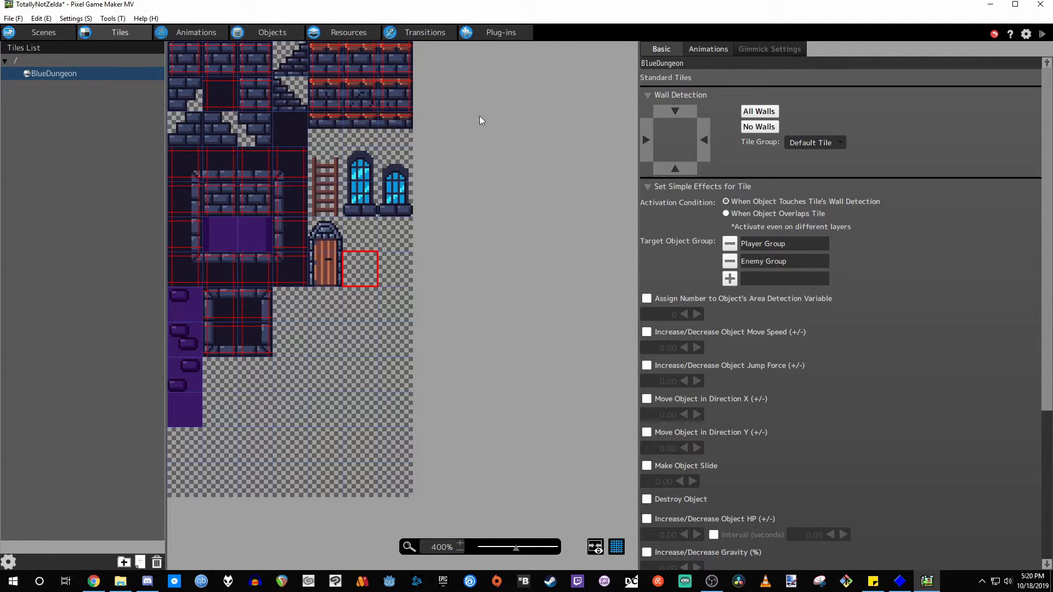
Step: Check the tile animation settings, return to the basic tile settings, and save the project
click(717, 49)
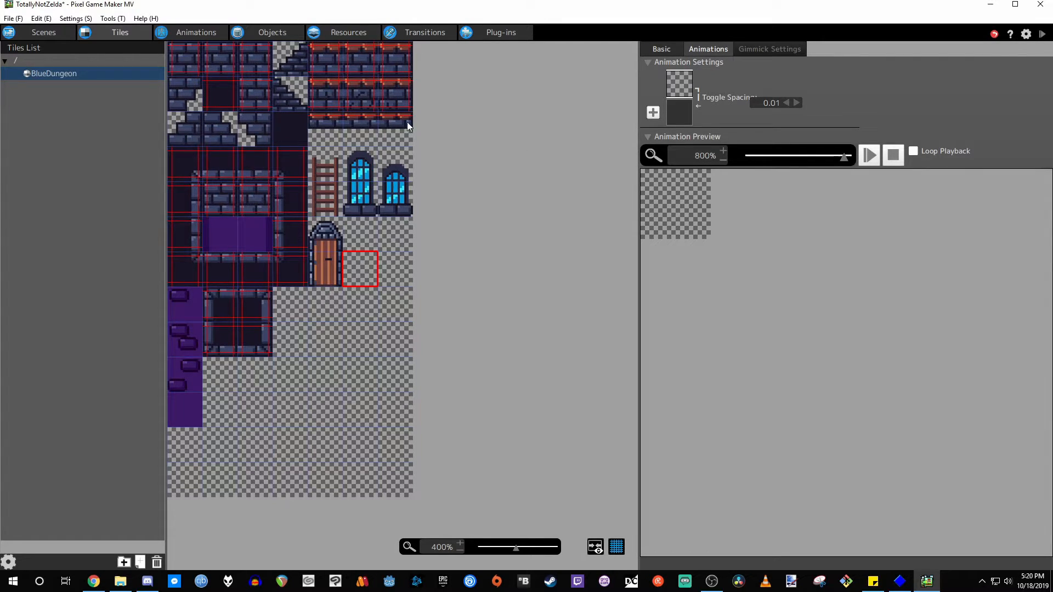
click(670, 48)
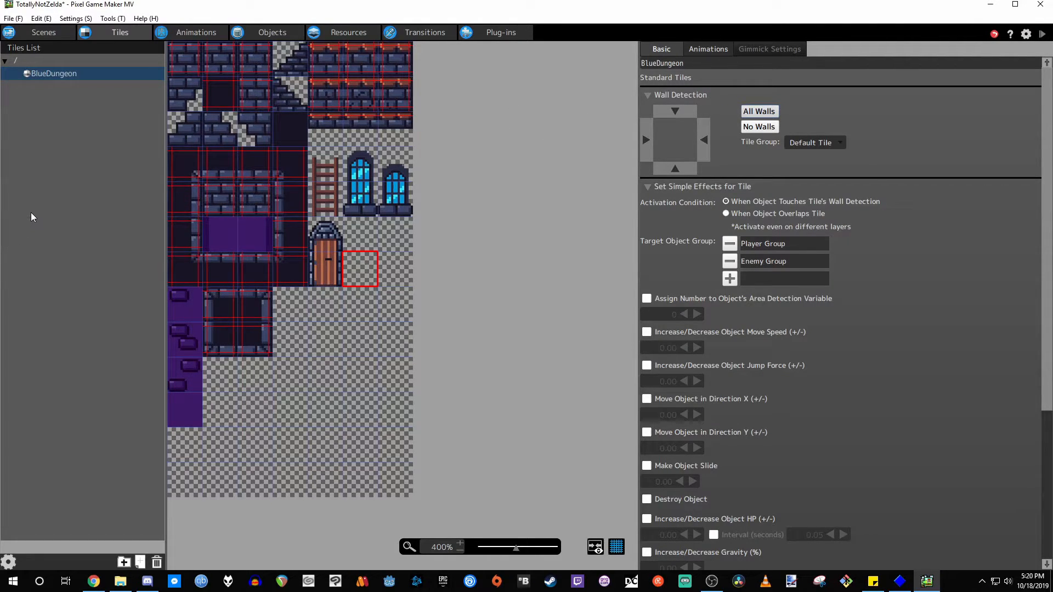
key(ctrl+s)
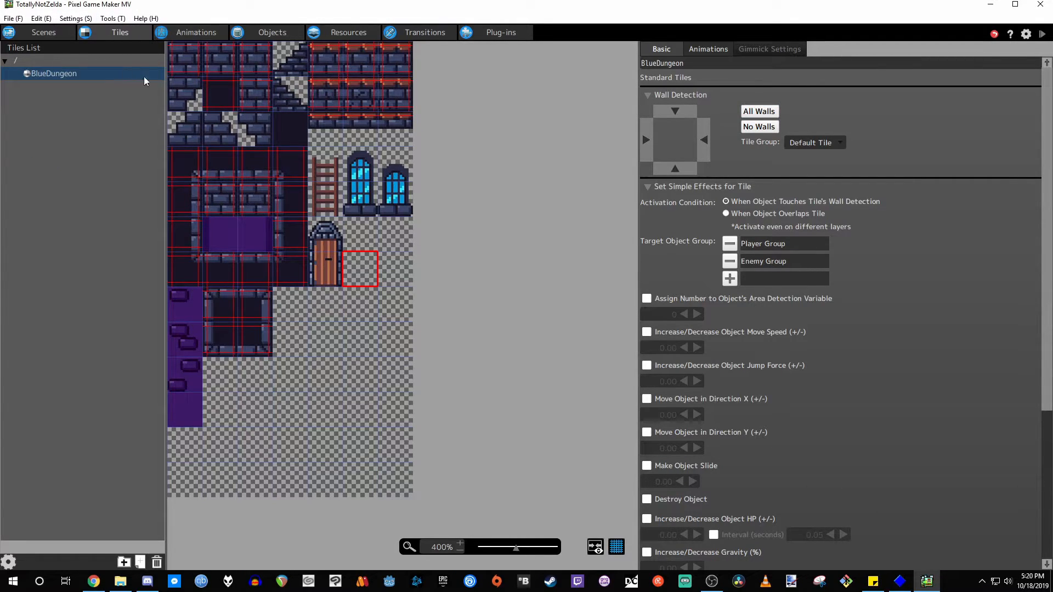
Step: Start a new motion animation in the project's empty animations list and name it PlayerMovement
click(192, 32)
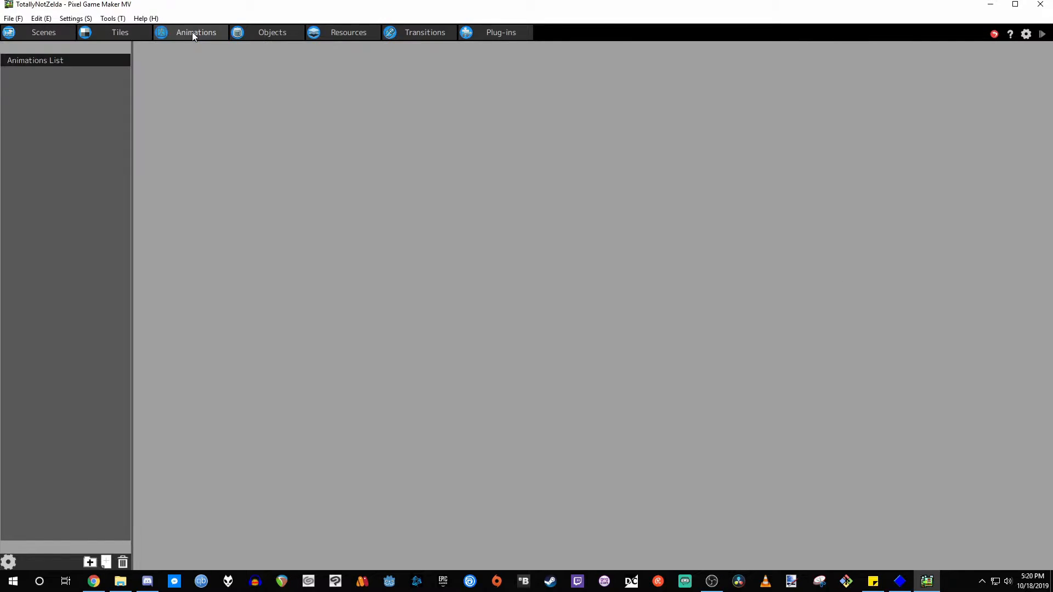
right_click(36, 71)
click(76, 92)
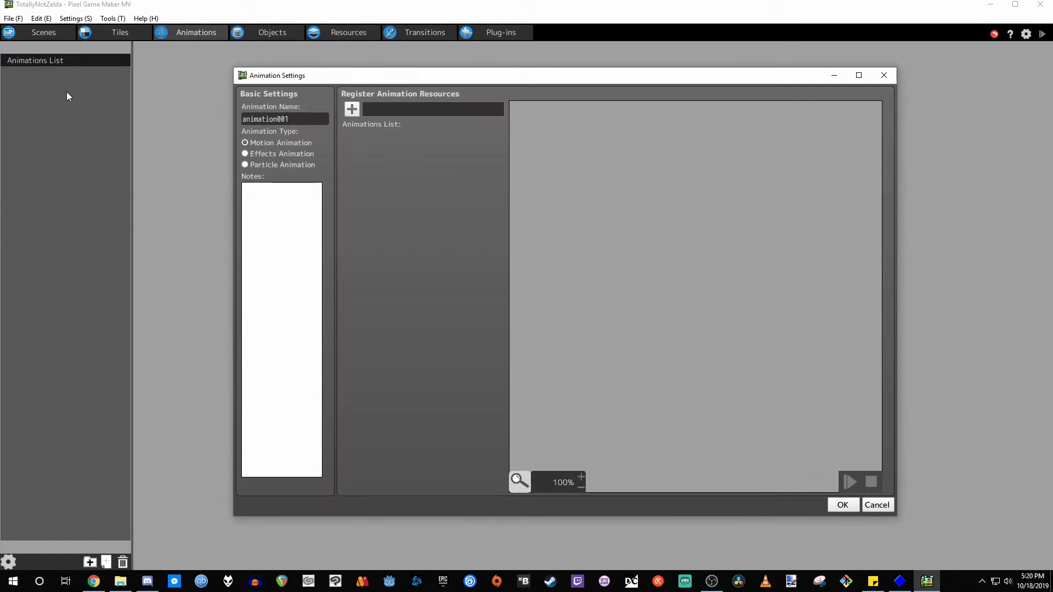
drag(294, 118, 222, 119)
text(PlayerMovement)
Step: Register the LittleGuy sprite image with 8 by 2 partitions as the animation's resource and create the animation
click(352, 109)
click(392, 206)
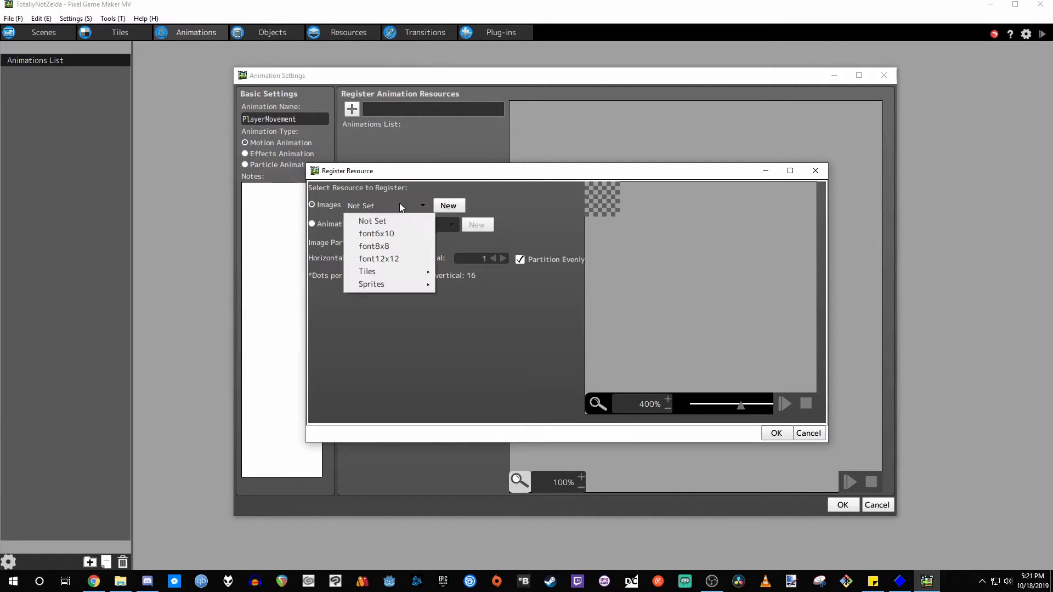
mouse_move(390, 285)
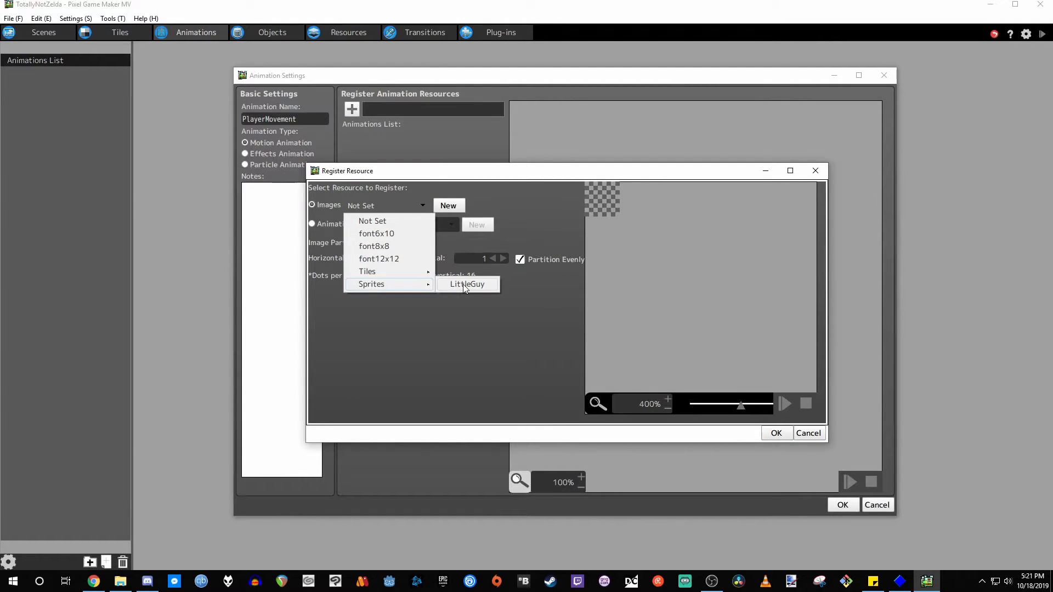
click(465, 286)
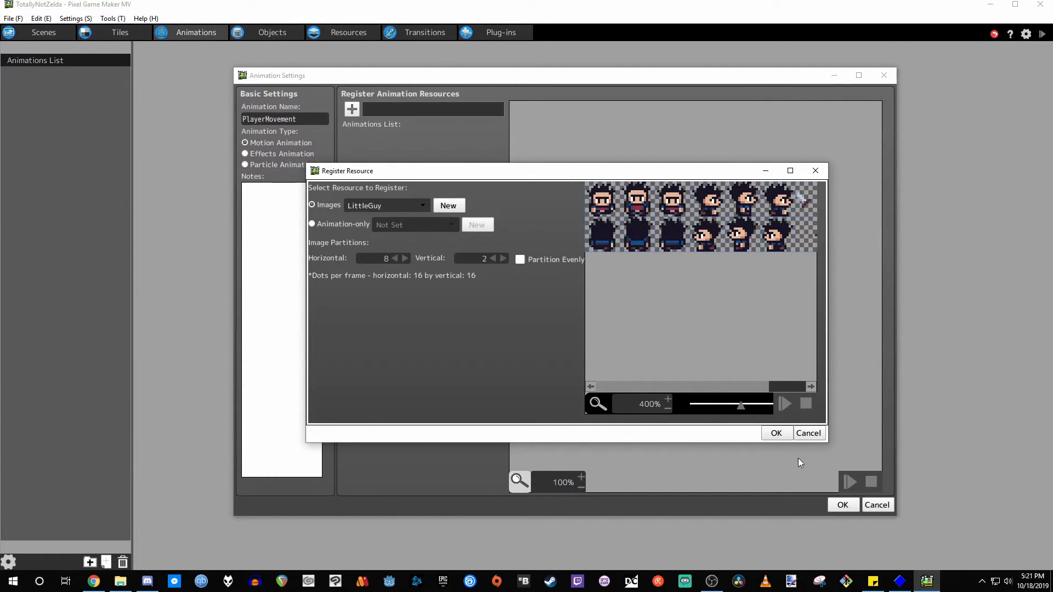
click(776, 432)
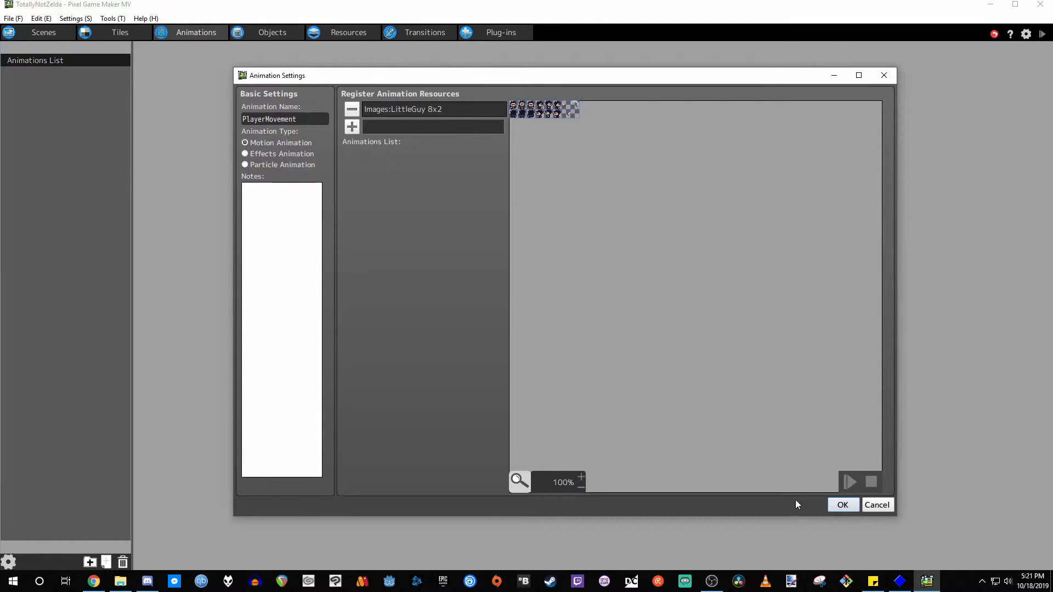
click(845, 506)
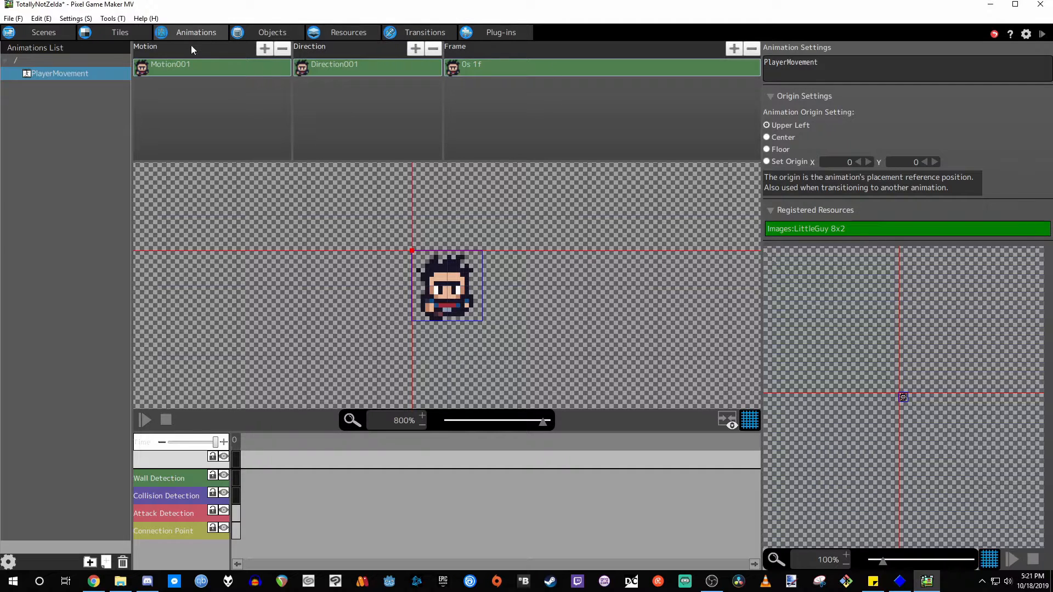
Step: Rename the PlayerMovement animation's existing motion to Idle
click(149, 47)
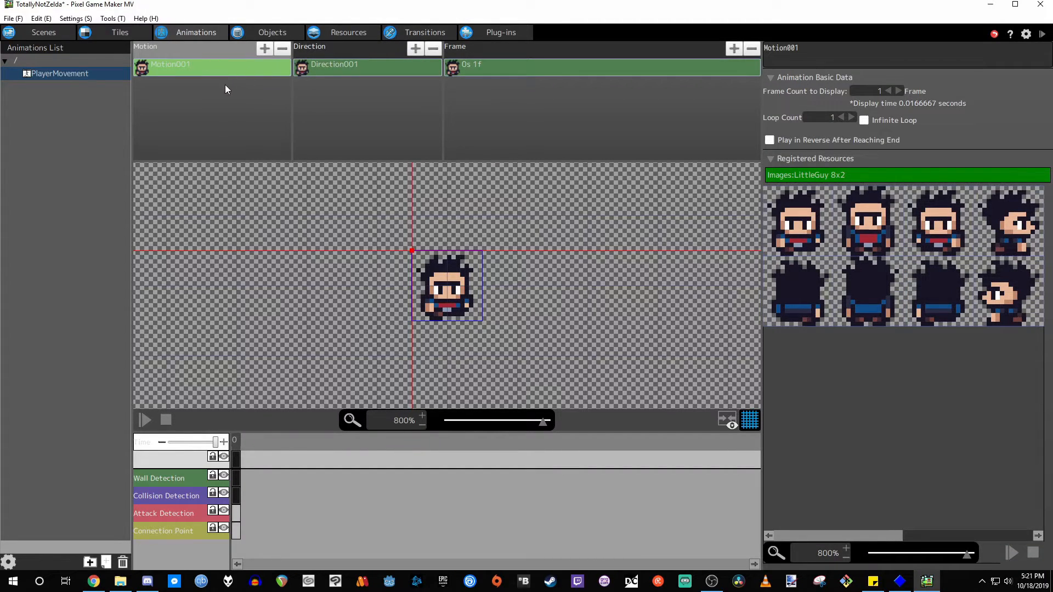
double_click(190, 68)
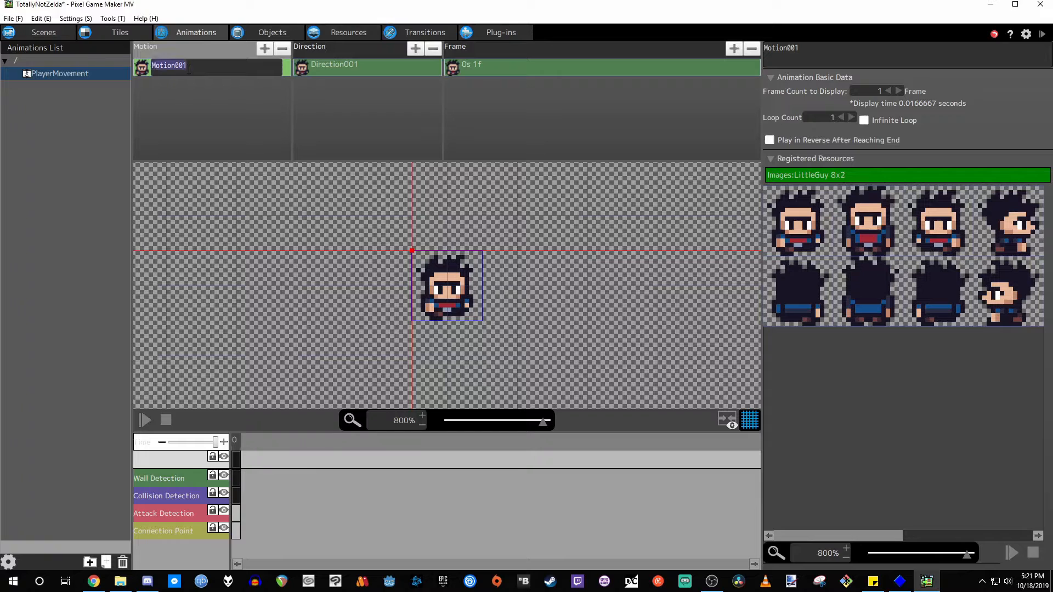
text(Idle)
key(Return)
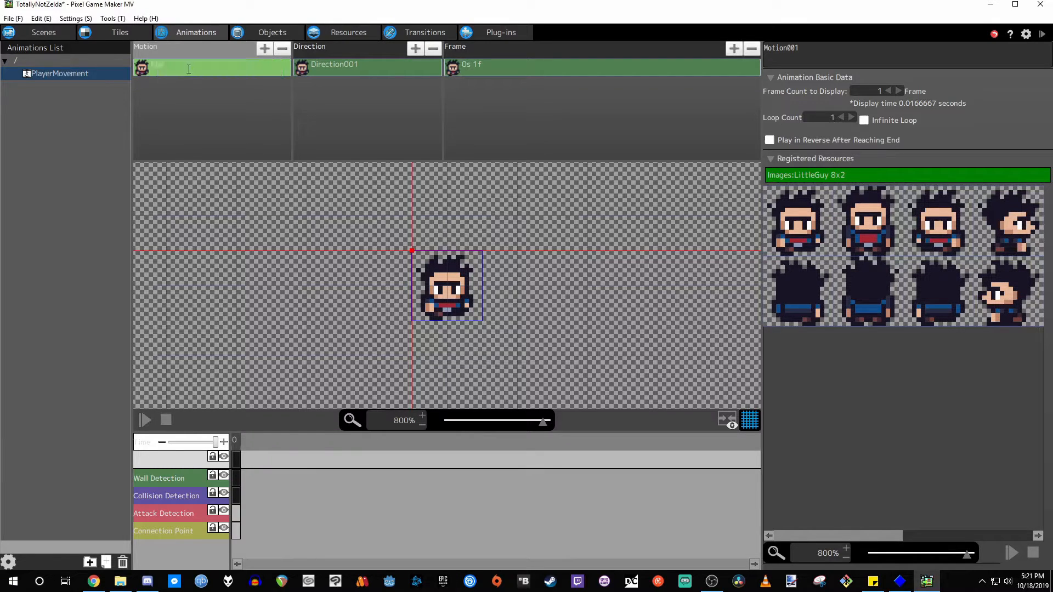
Step: Rename the Idle motion's direction to Down and assign it the downward movement direction
click(340, 51)
double_click(343, 68)
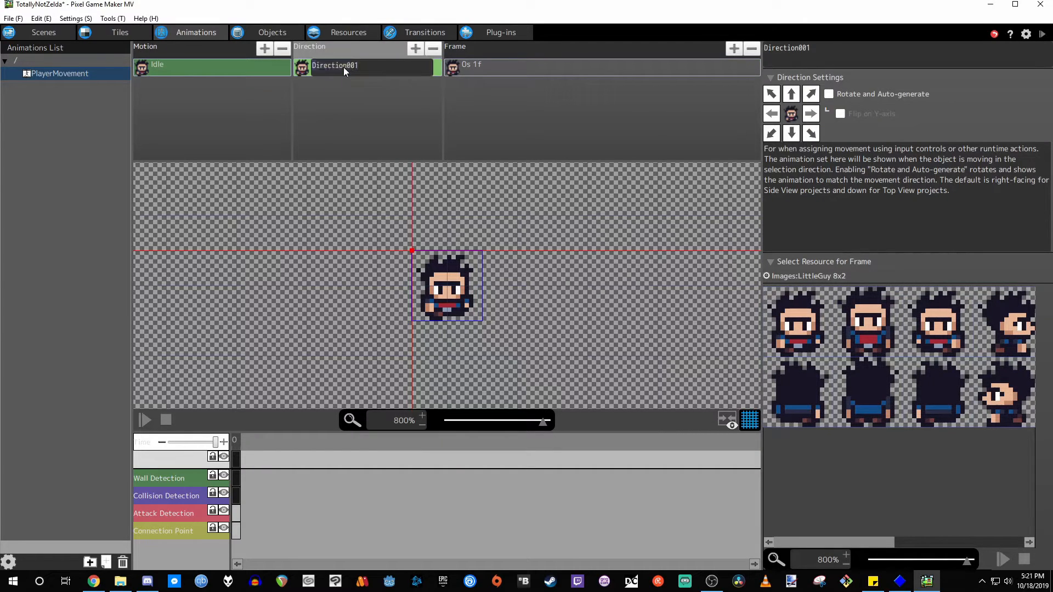
text(Down)
key(Return)
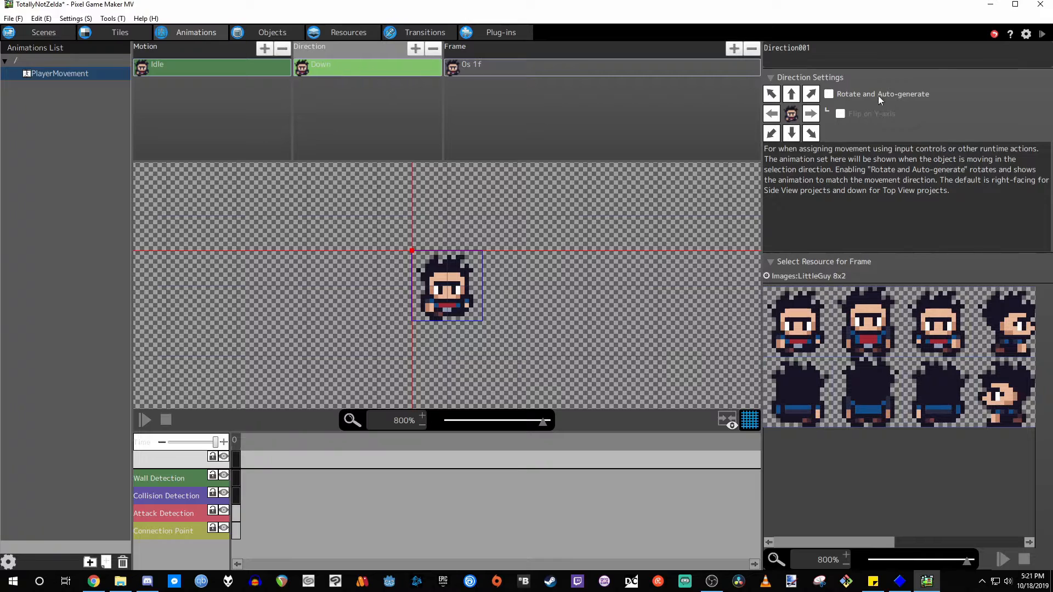
click(791, 135)
Step: Try rotating the Down direction's frame image counterclockwise, and undo the rotation
click(553, 67)
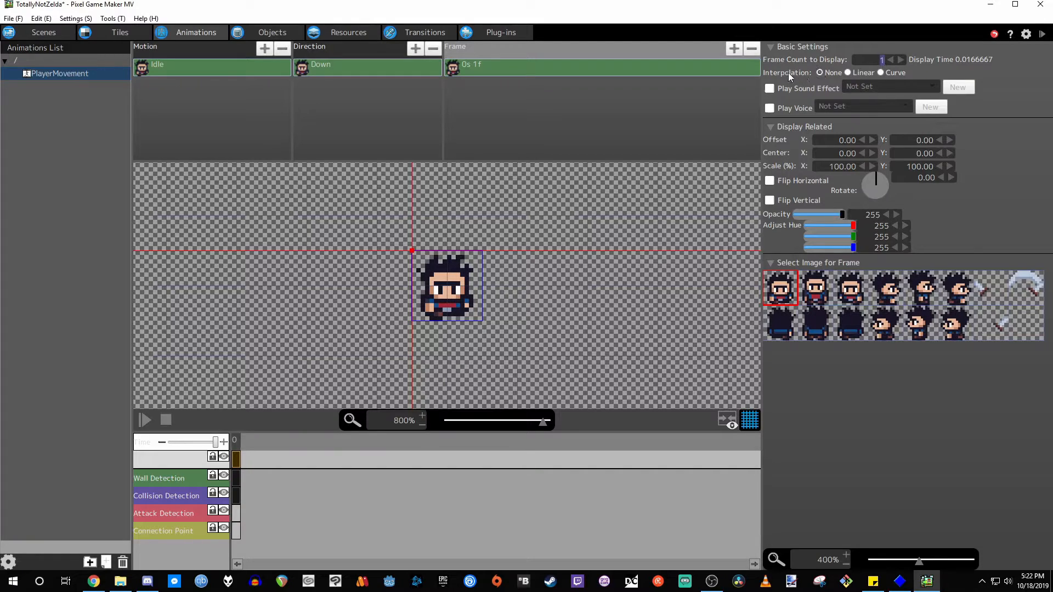
click(880, 60)
click(819, 72)
drag(876, 181, 844, 113)
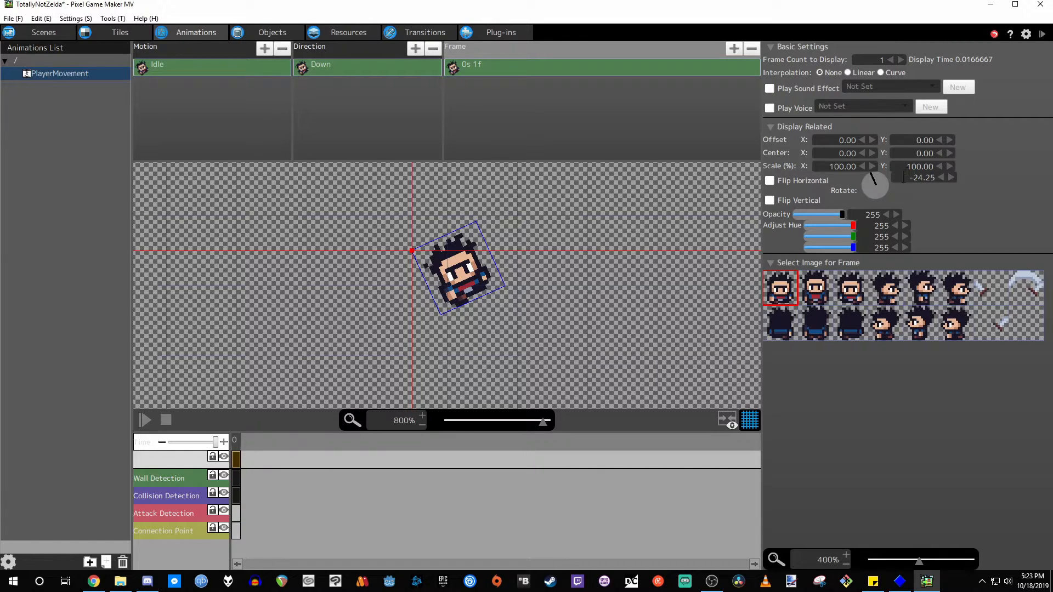
key(ctrl+z)
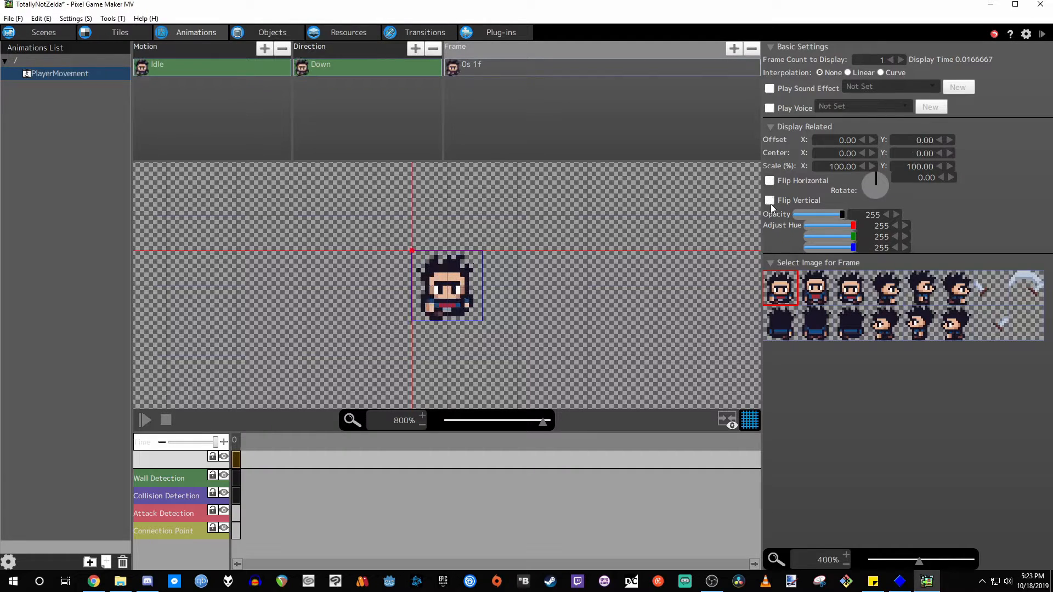
Step: Use the second front-facing sprite as the image for the Down direction's frame
mouse_move(841, 214)
mouse_down()
mouse_move(787, 222)
mouse_move(856, 217)
mouse_up()
click(588, 69)
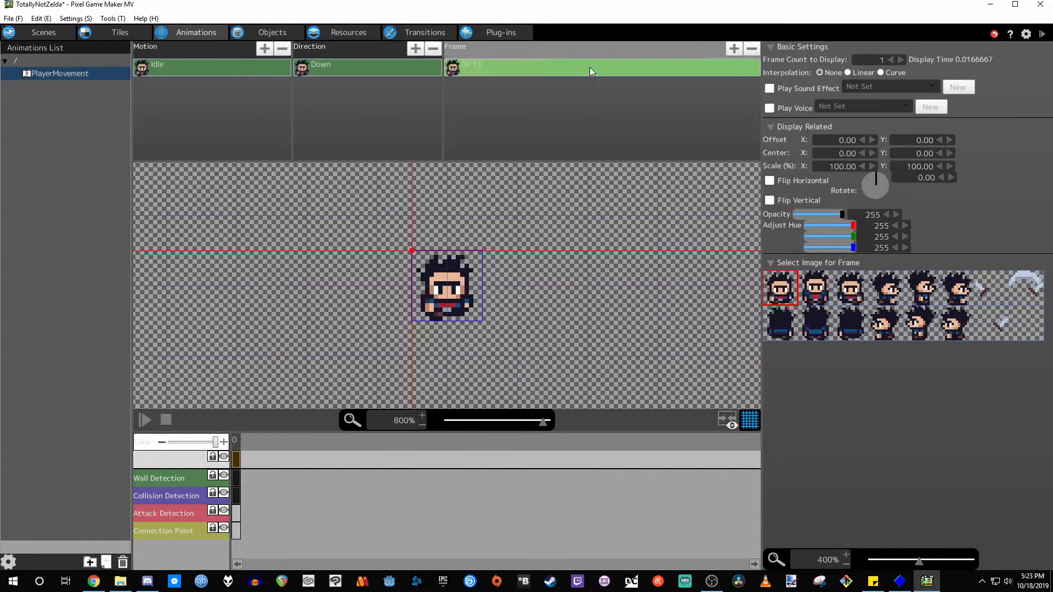
click(825, 288)
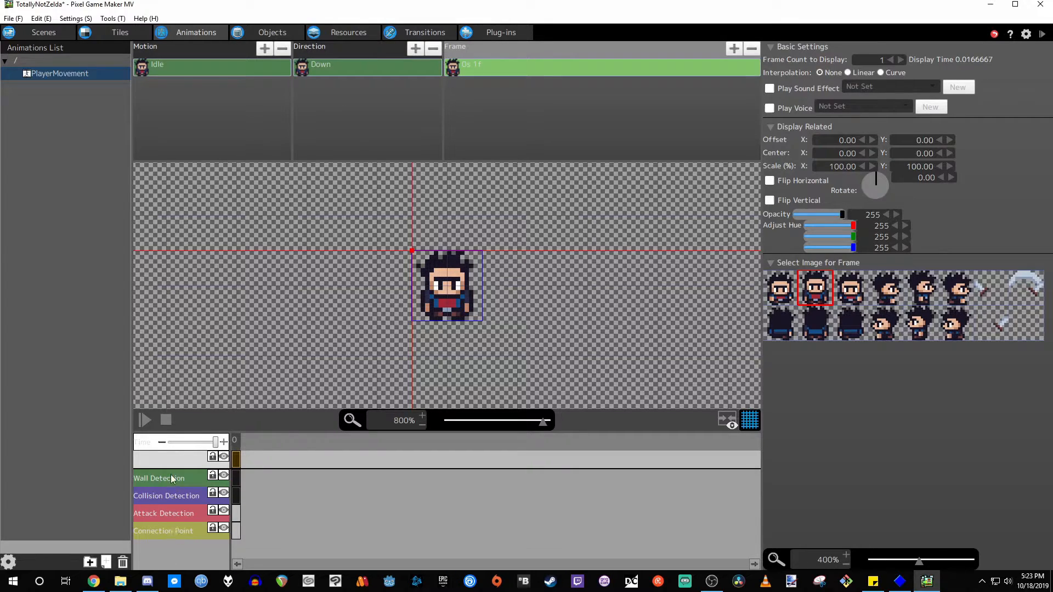
Step: Toggle the wall detection and collision detection overlays on the Down frame to compare them, leaving both shown
click(147, 482)
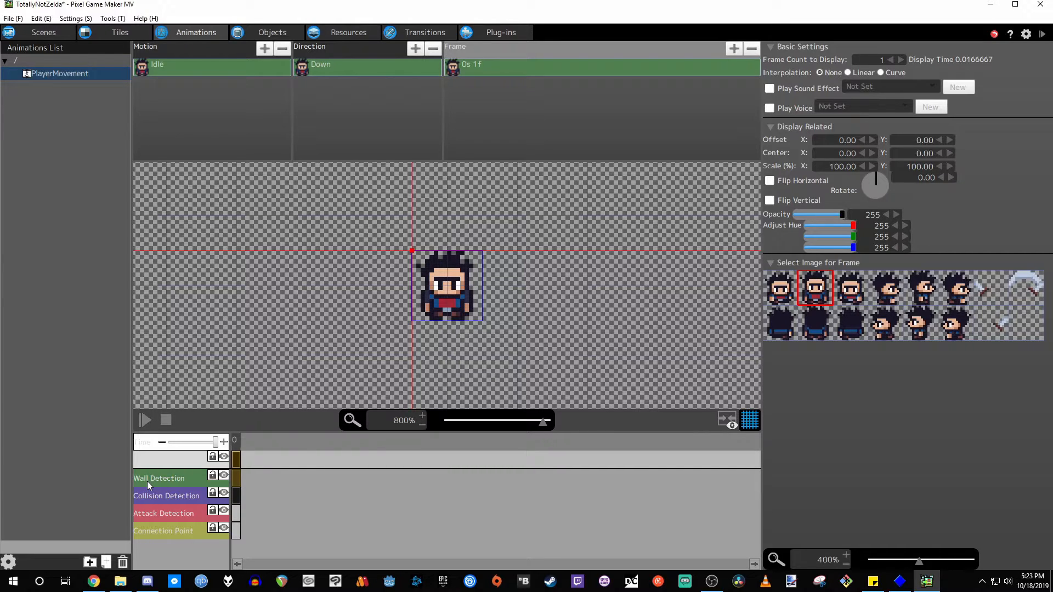
click(726, 419)
click(224, 493)
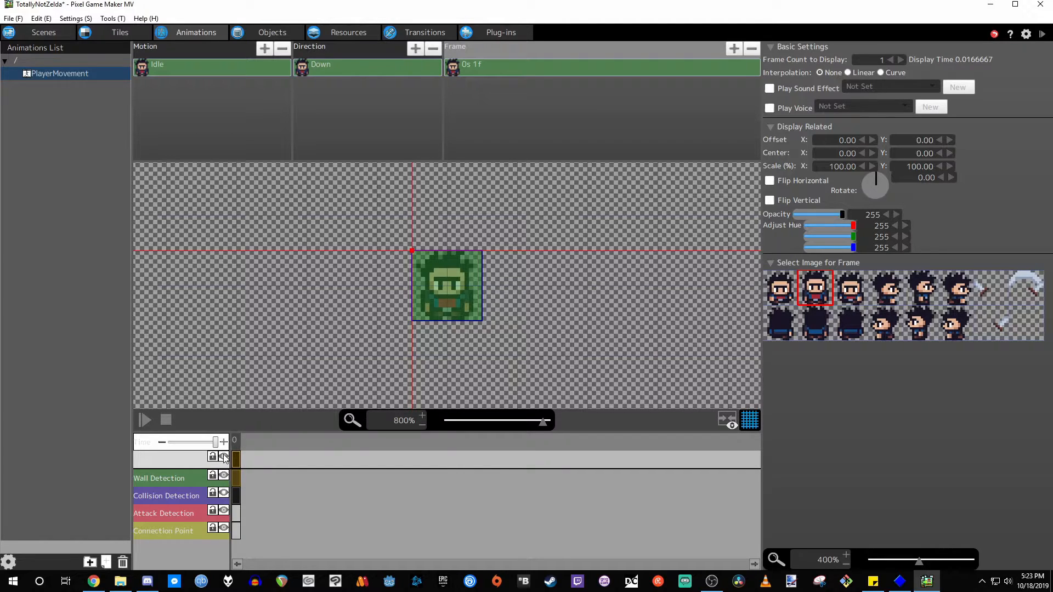
click(225, 476)
click(225, 476)
click(224, 477)
click(224, 493)
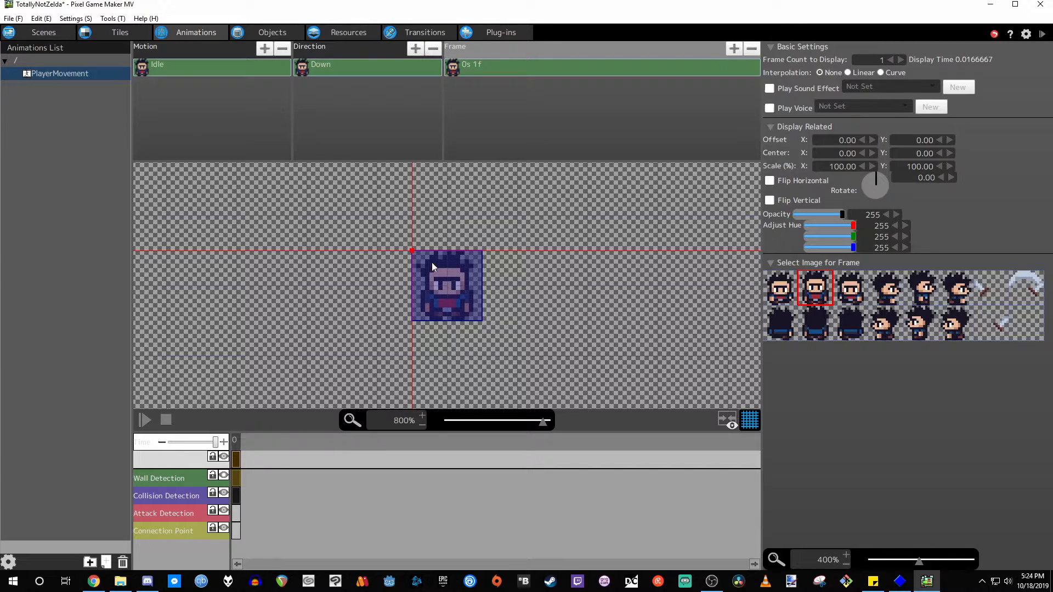
click(225, 476)
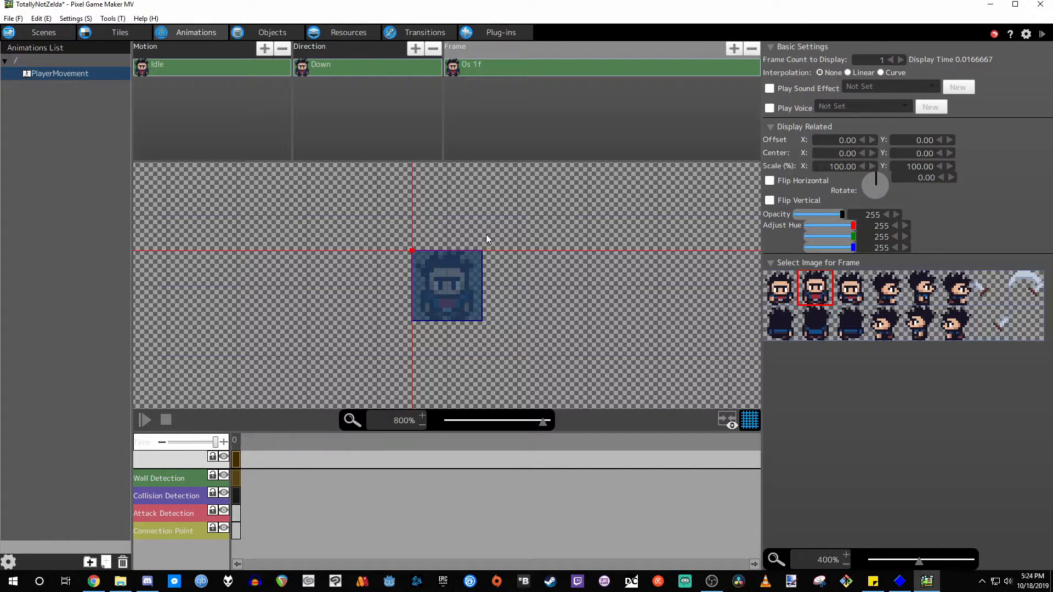
middle_drag(526, 243, 519, 264)
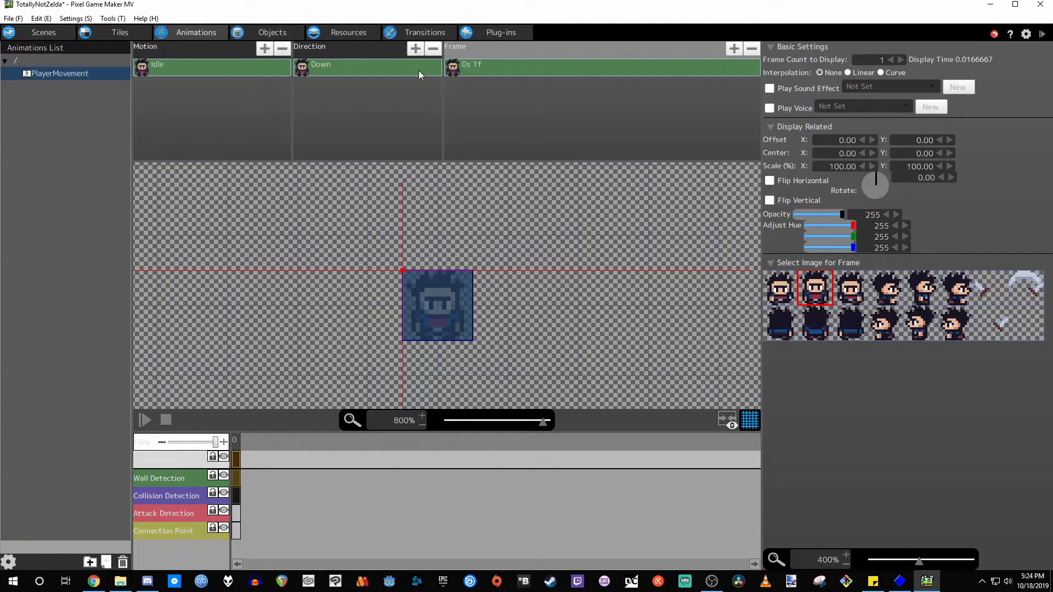
Step: Duplicate the Down direction in the Idle motion and rename the copy to Up
click(379, 76)
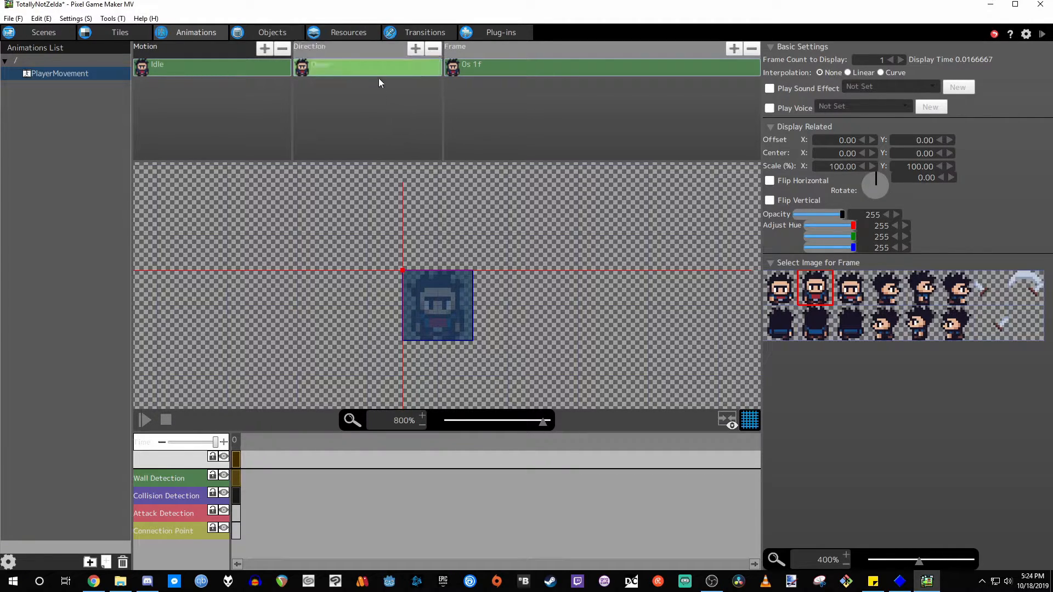
right_click(420, 67)
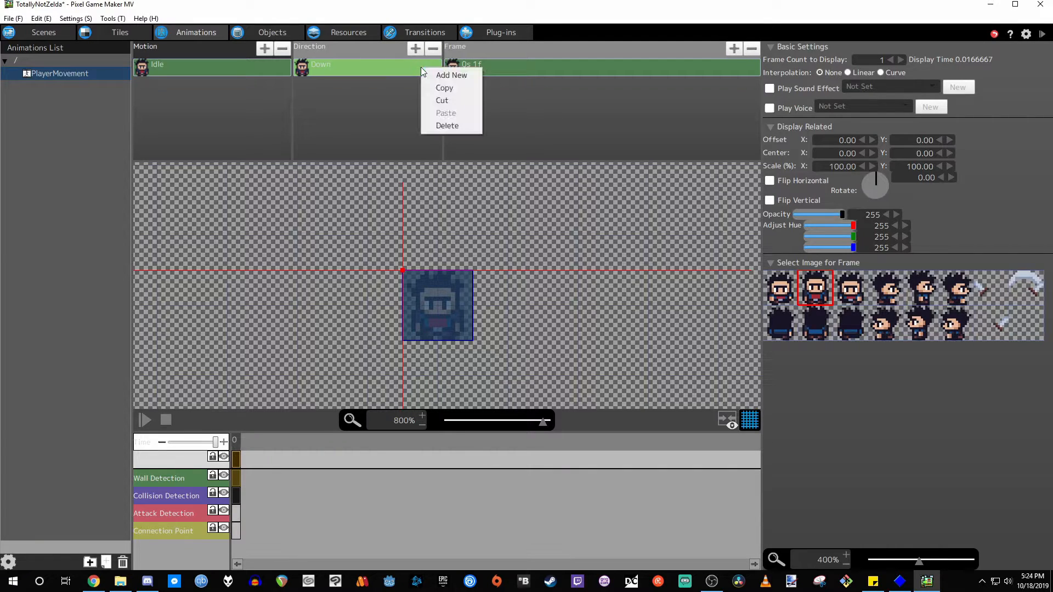
click(453, 90)
right_click(407, 110)
click(438, 156)
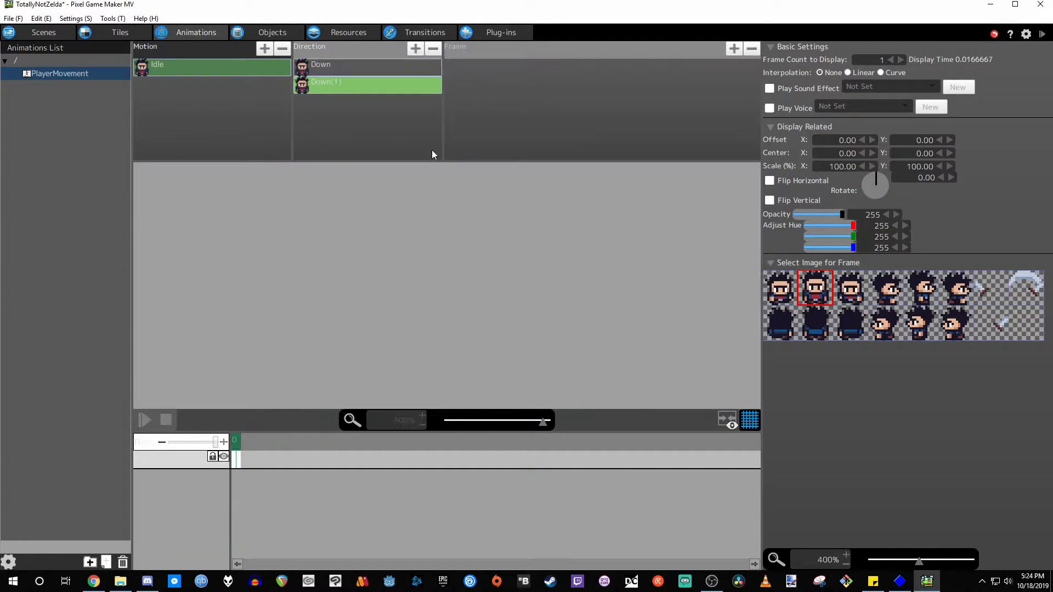
double_click(331, 84)
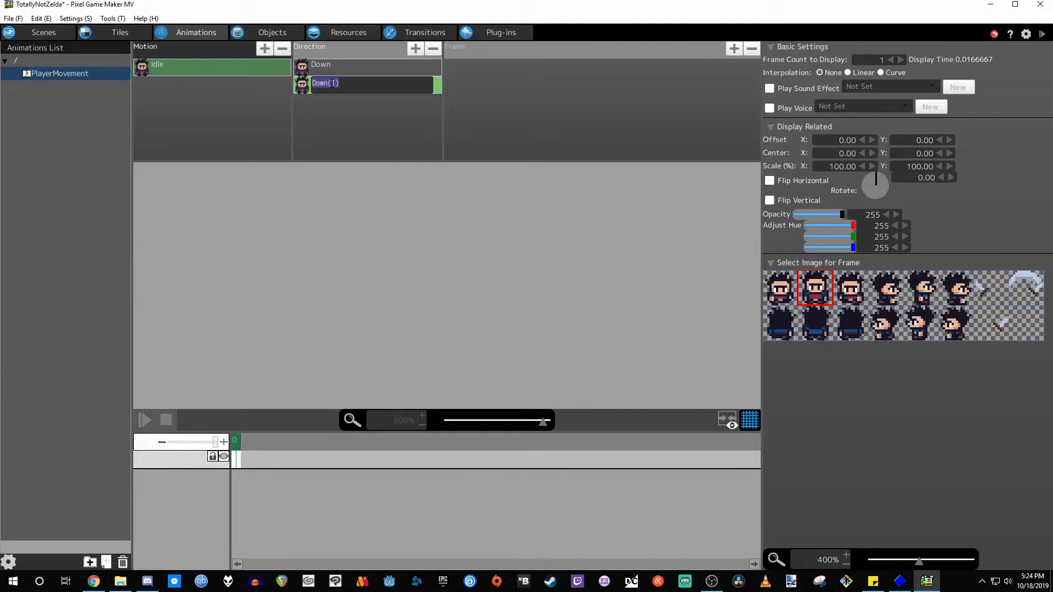
text(Up)
key(Return)
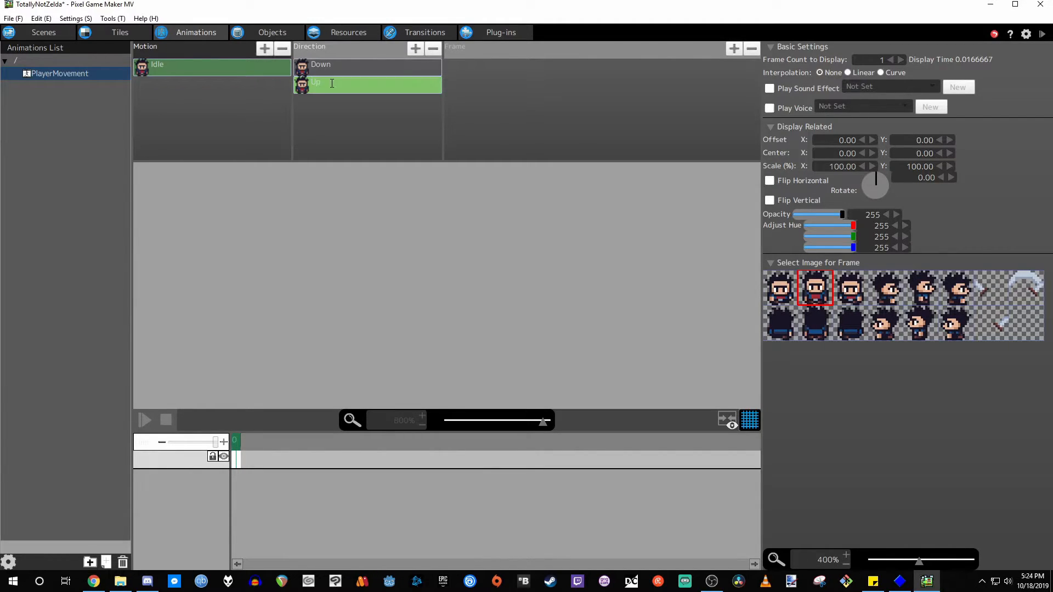
Step: Assign only the upward direction to Up with the middle back-facing sprite as its frame image, and save the project
click(381, 86)
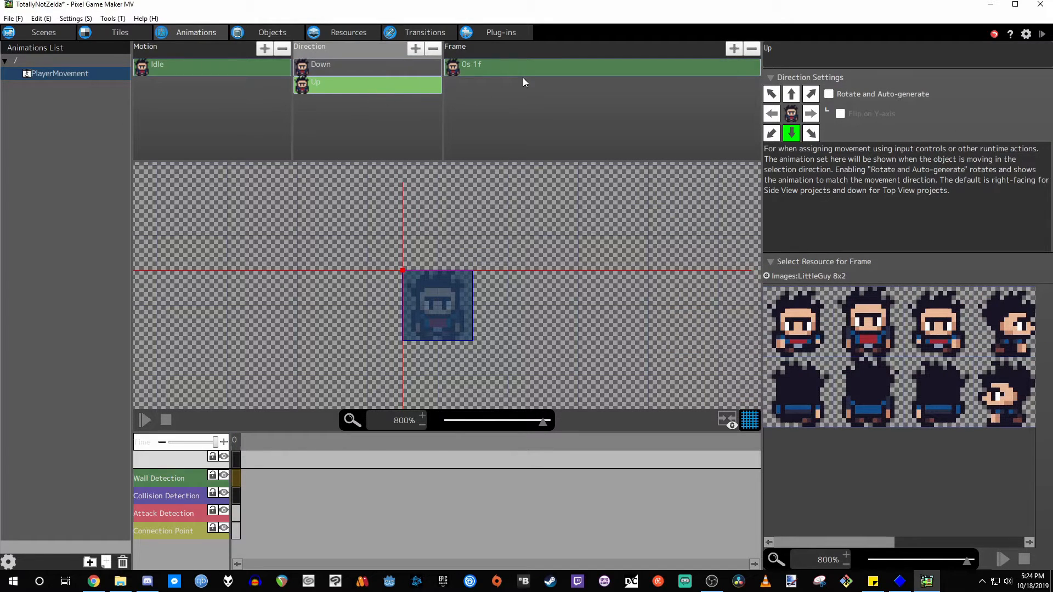
click(791, 134)
click(791, 94)
click(660, 65)
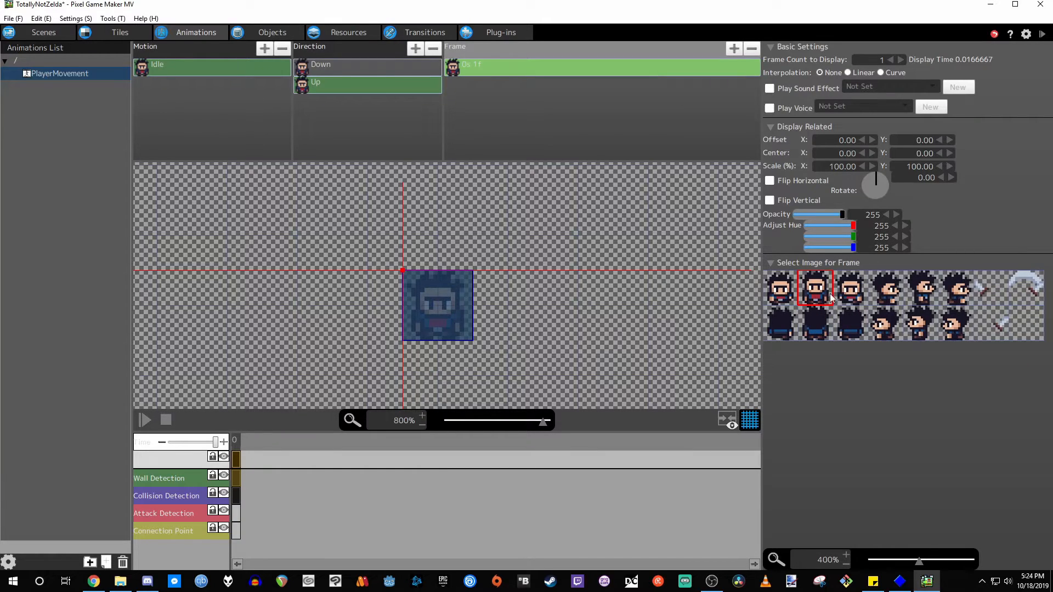
click(816, 333)
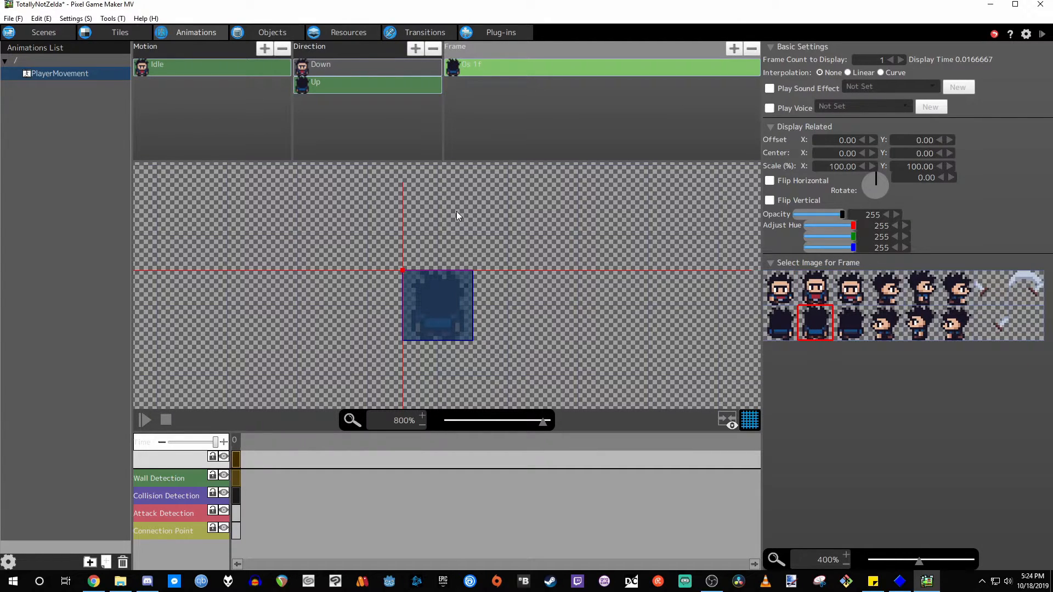
click(456, 185)
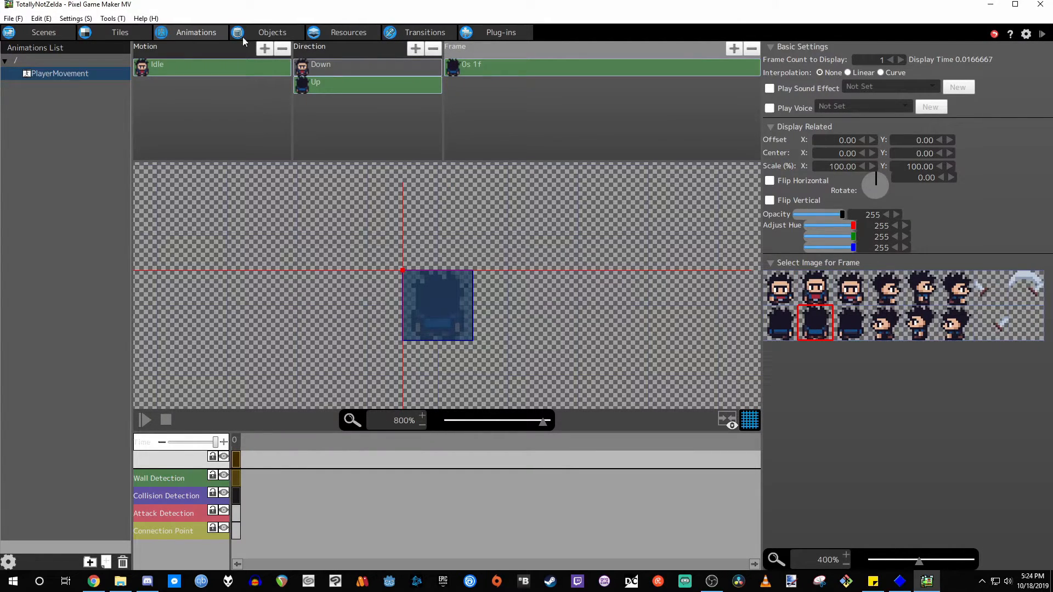
Step: Duplicate the Up direction in the Idle motion and rename the copy to Left
right_click(360, 85)
click(384, 111)
right_click(384, 111)
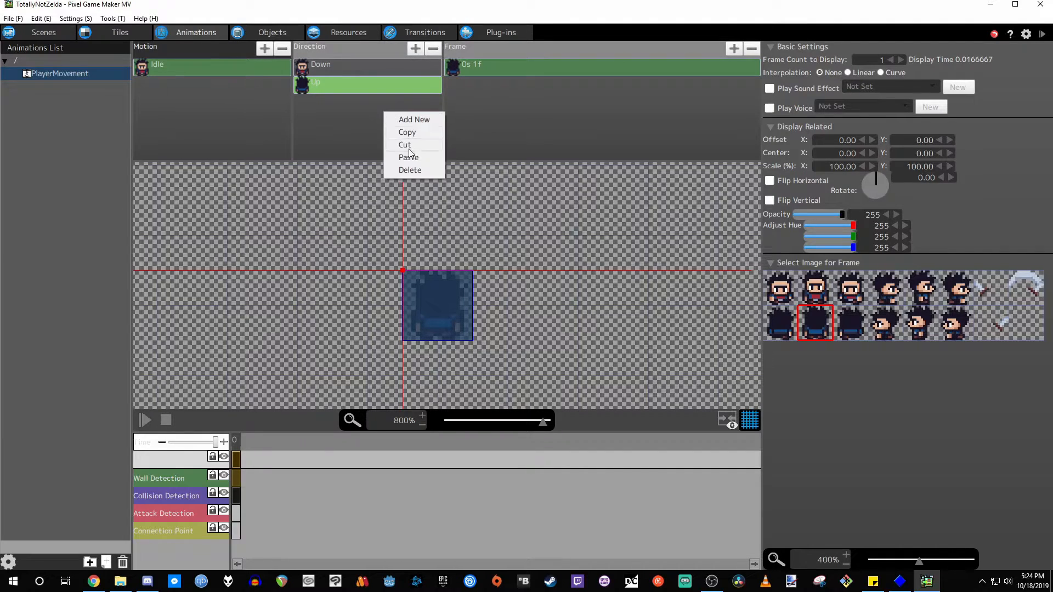
click(409, 157)
double_click(325, 100)
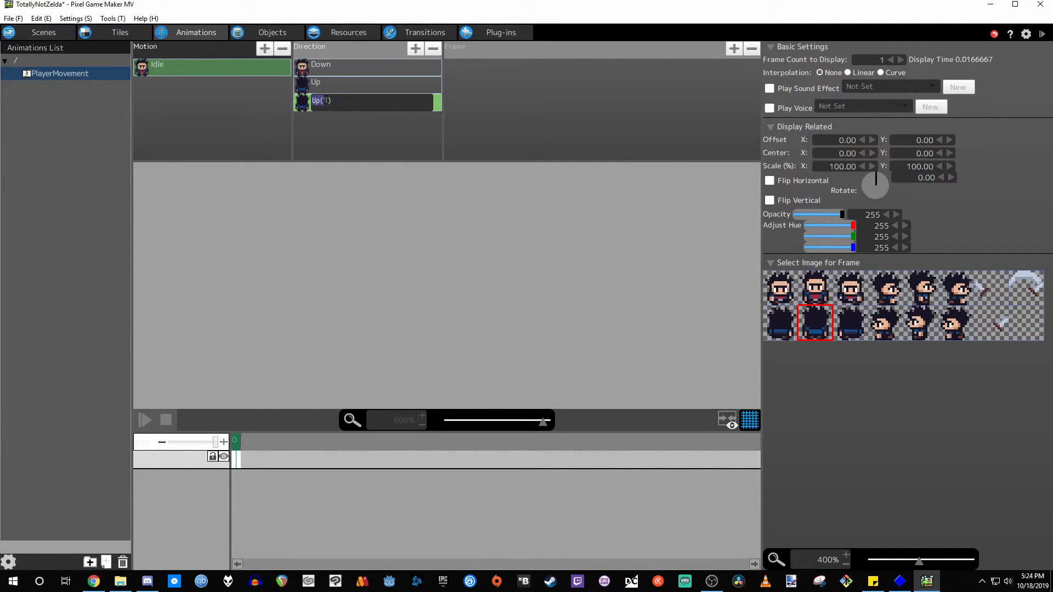
text(Left)
key(Return)
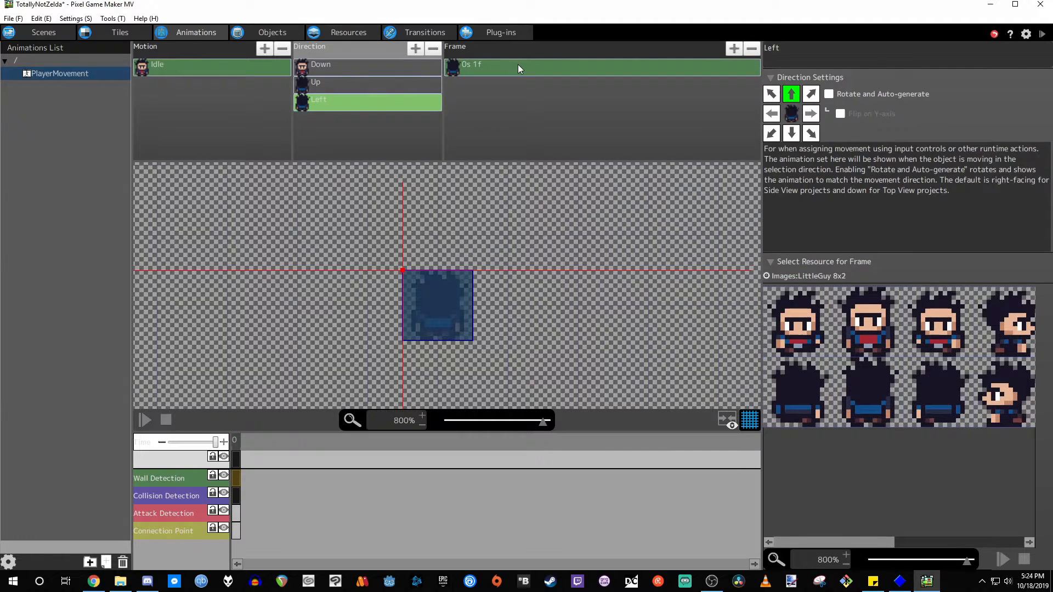
Step: Assign the leftward movement direction to Left and use the middle left-facing sprite as its frame image
click(519, 66)
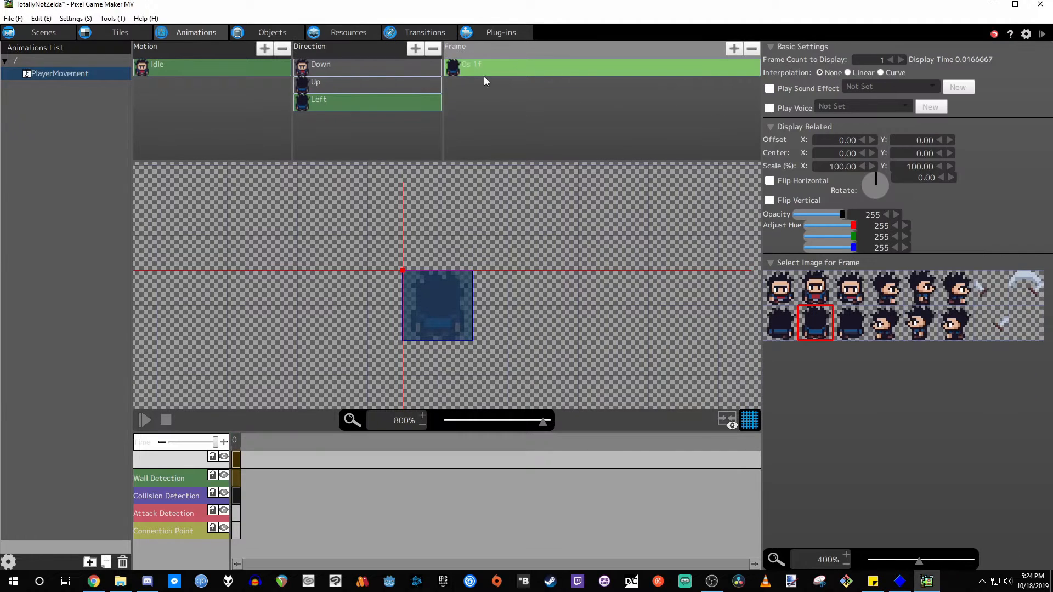
click(396, 104)
click(772, 114)
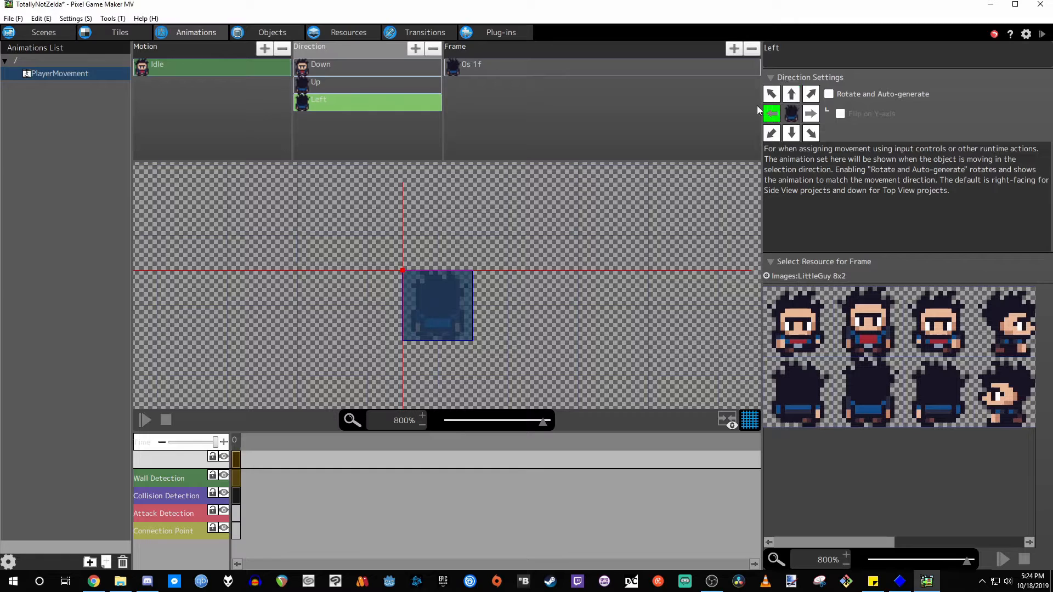
click(565, 66)
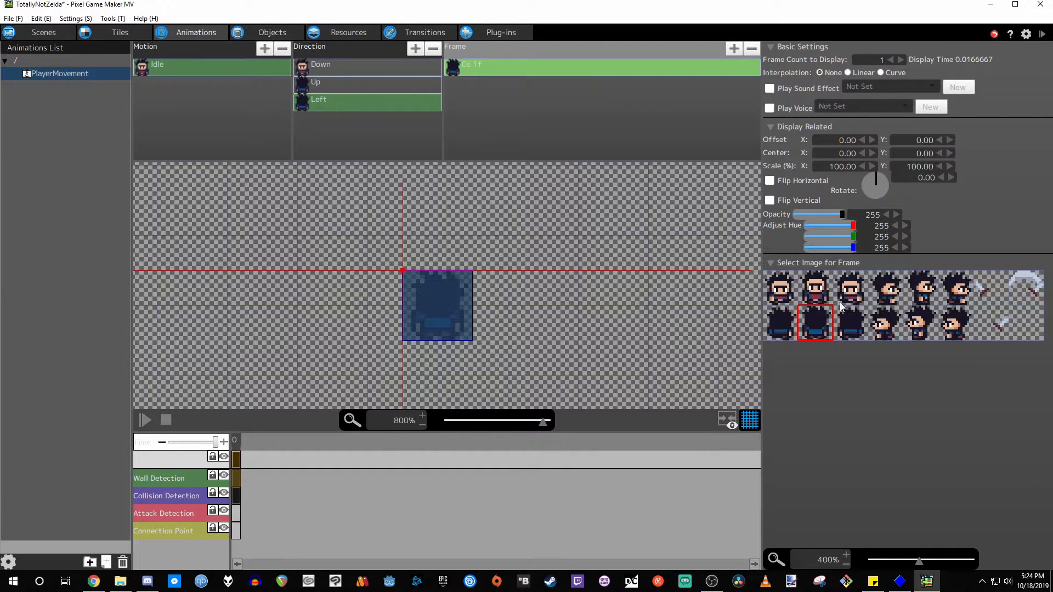
click(919, 329)
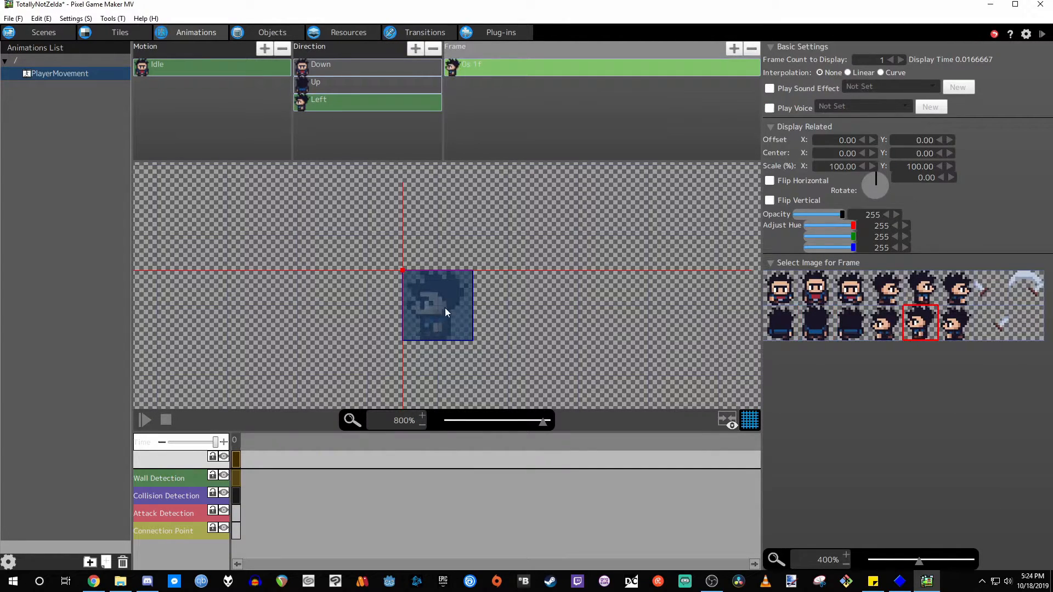
right_click(362, 107)
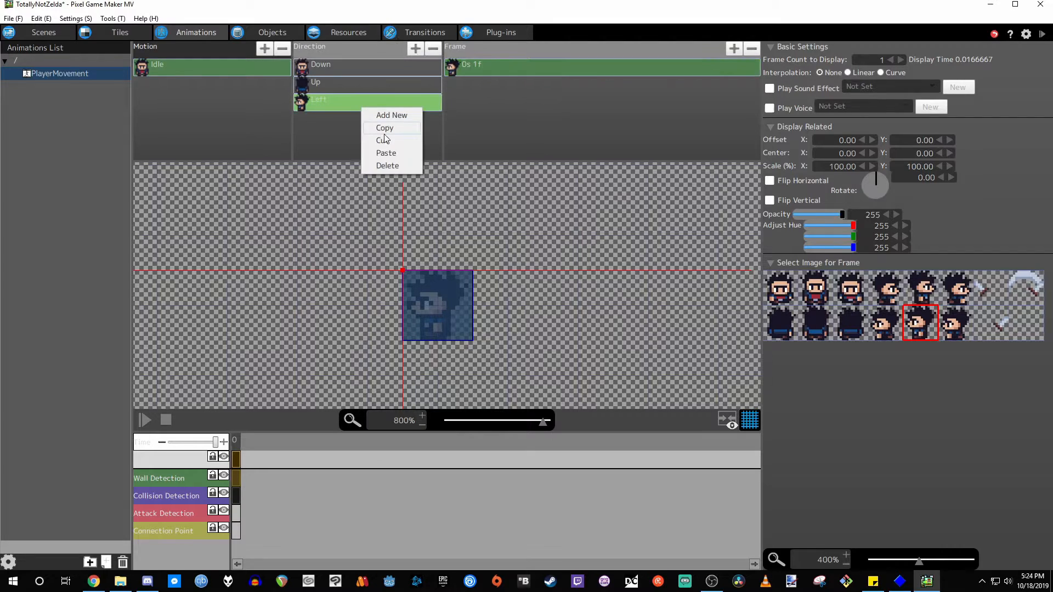
click(384, 141)
key(ctrl+z)
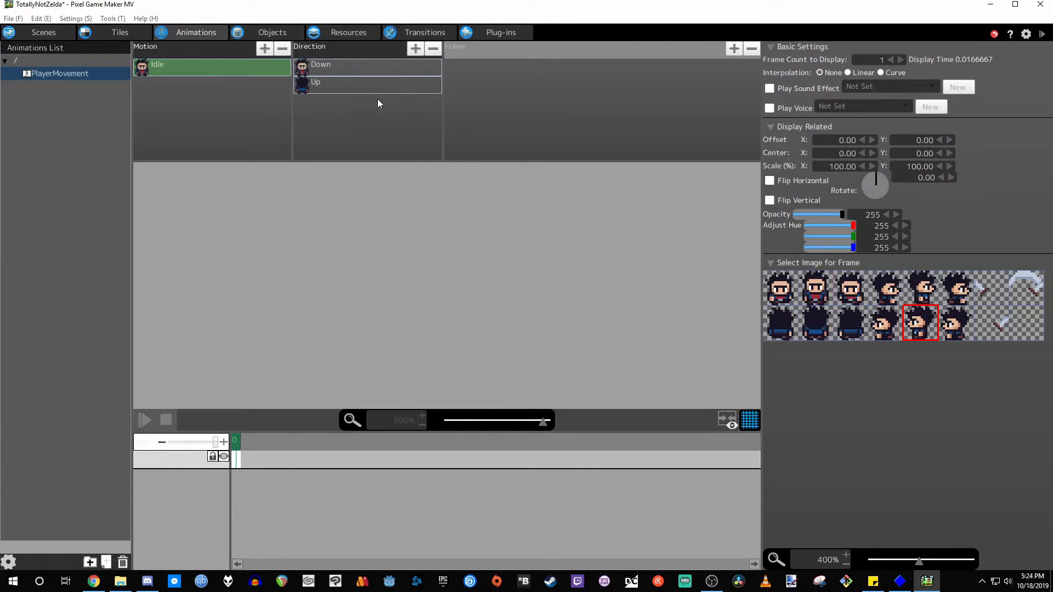
Step: Duplicate the Left direction in the Idle motion and rename the copy to Right
right_click(370, 108)
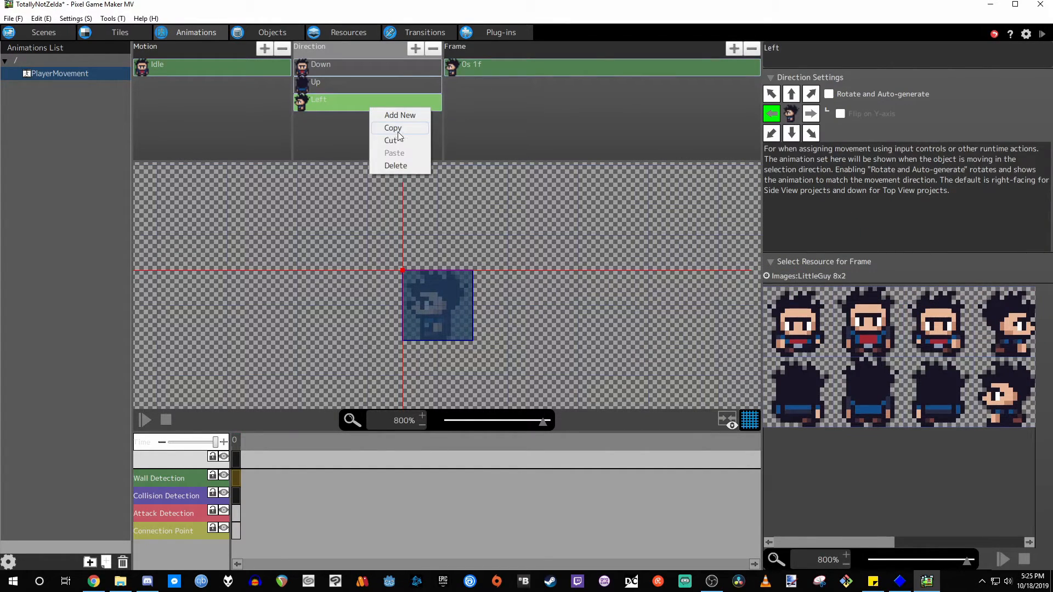
click(390, 130)
right_click(377, 127)
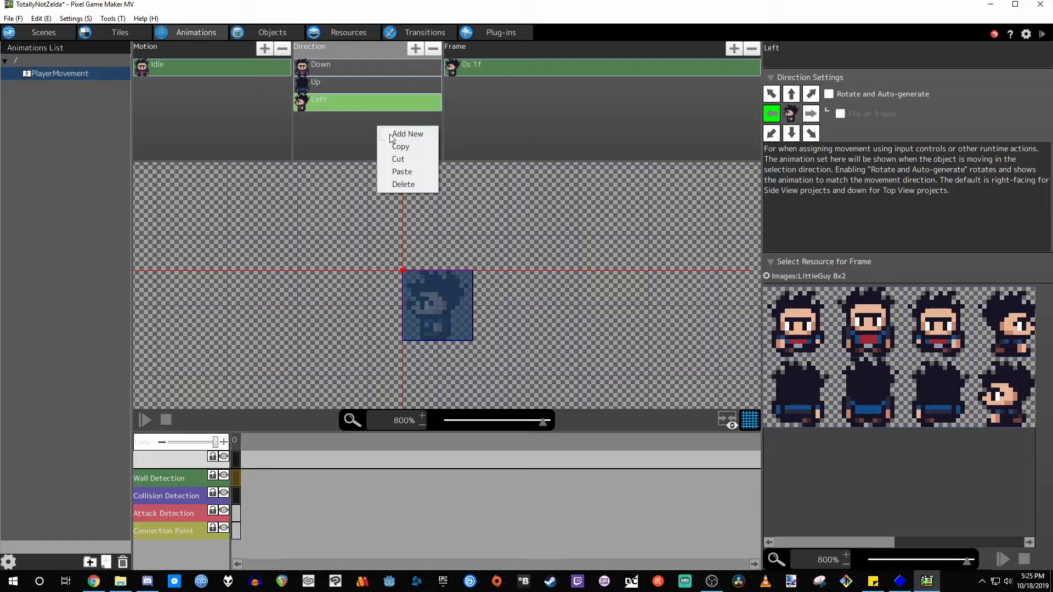
click(407, 174)
double_click(337, 119)
key(BackSpace)
key(BackSpace)
key(BackSpace)
key(BackSpace)
key(BackSpace)
key(BackSpace)
key(BackSpace)
text(Right)
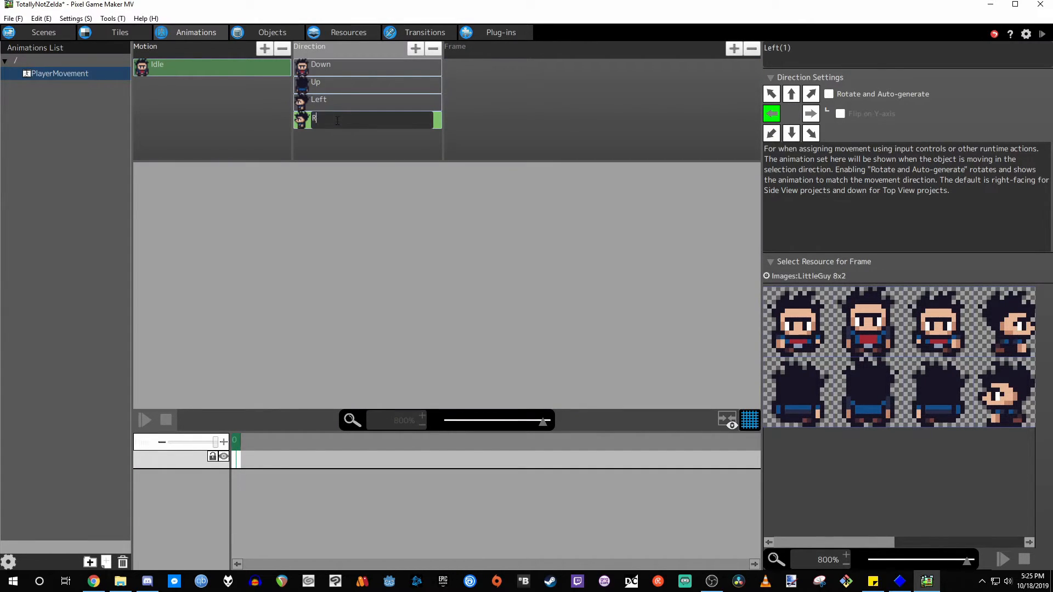
key(Return)
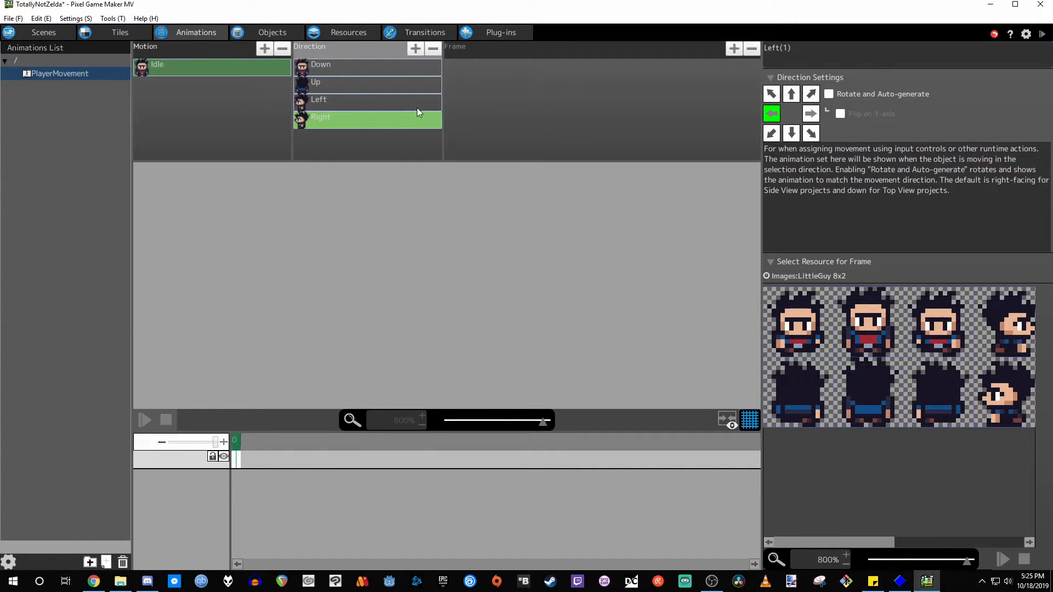
Step: Assign the rightward movement direction to Right with the middle right-facing sprite as its frame image, and save the project
click(811, 113)
click(410, 118)
click(410, 102)
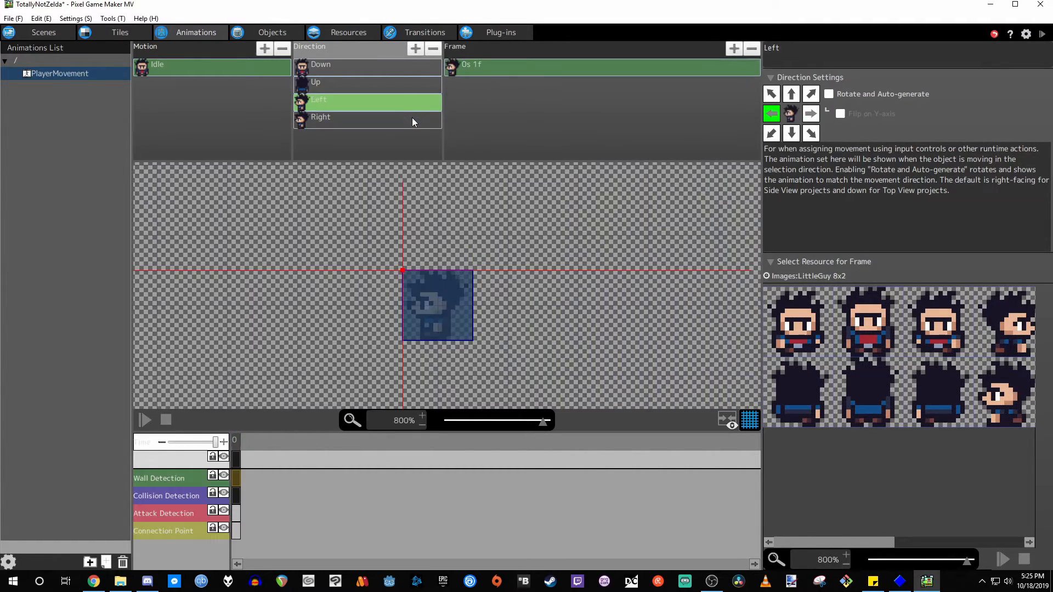
click(412, 118)
click(503, 75)
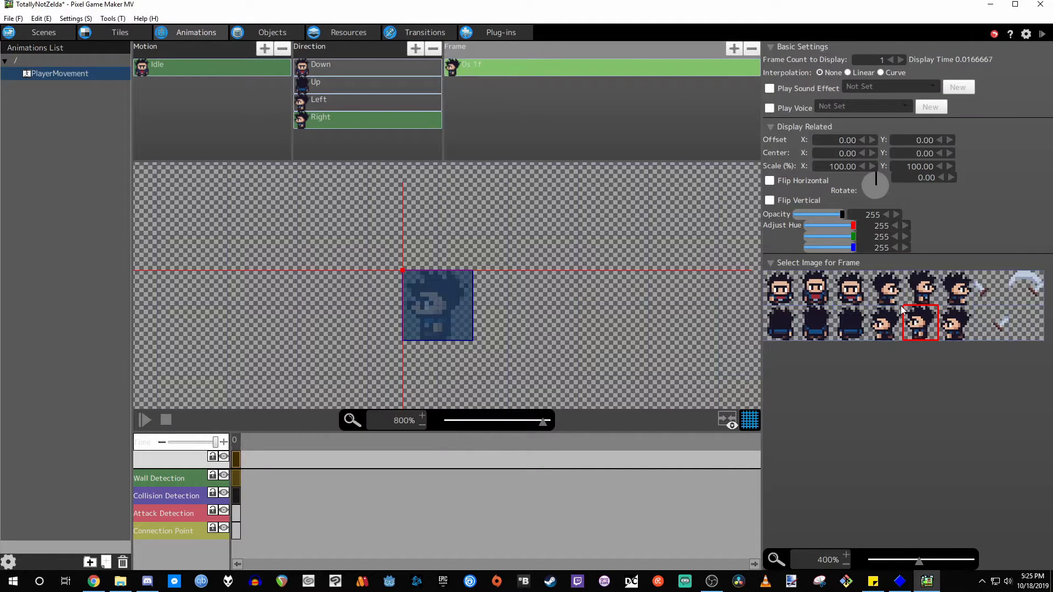
click(921, 289)
key(ctrl+s)
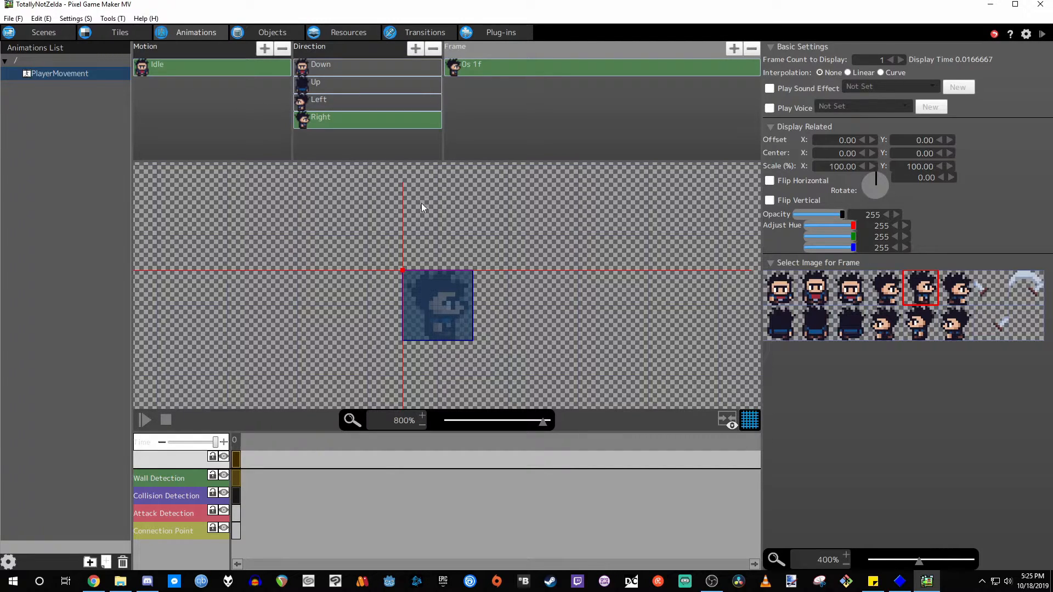
Step: Add a new scene to the scene list and name it Room01
click(198, 96)
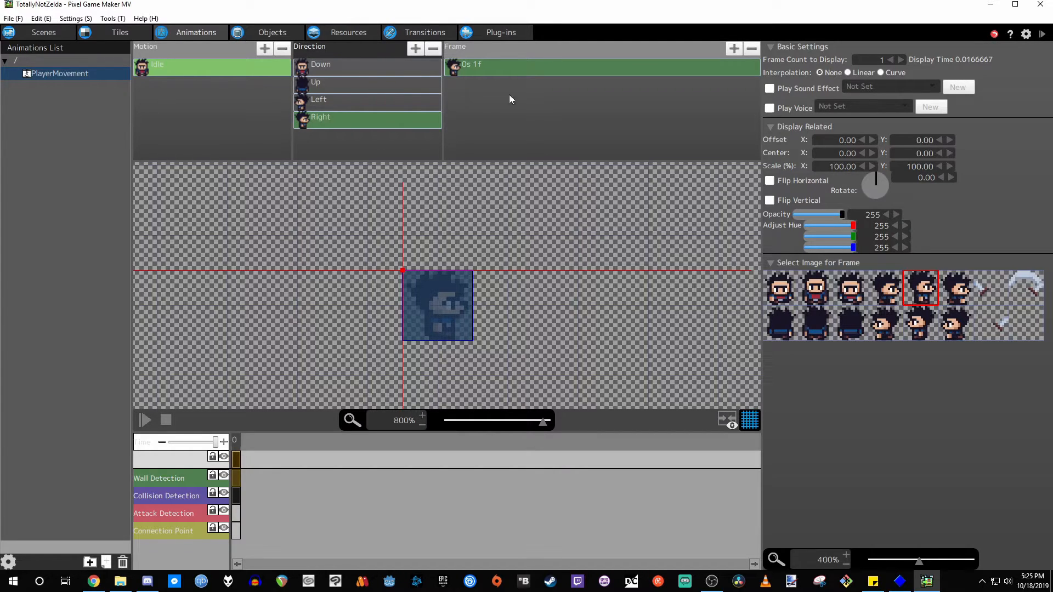
click(54, 33)
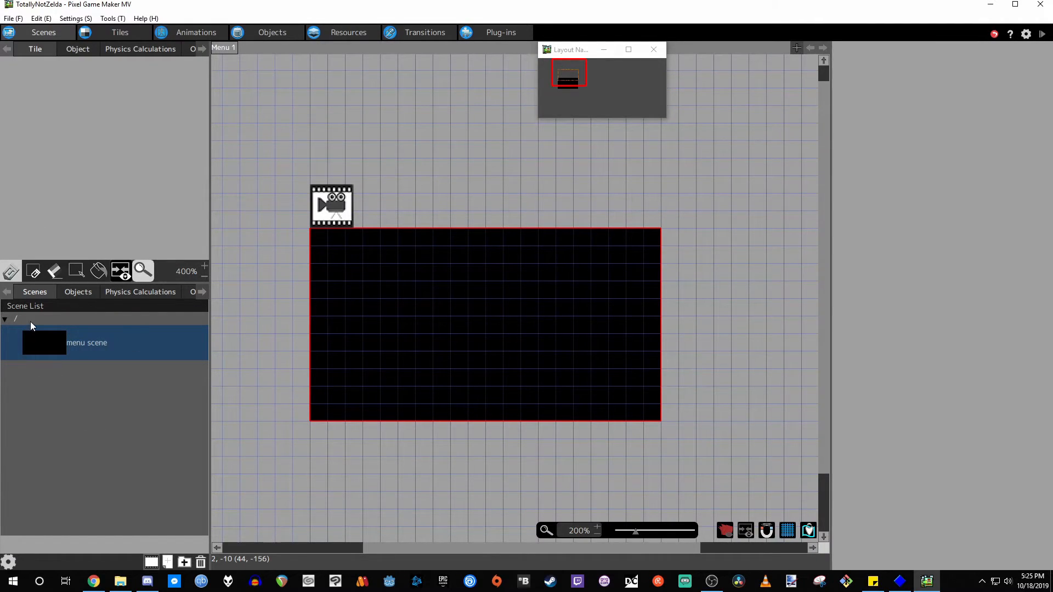
click(27, 295)
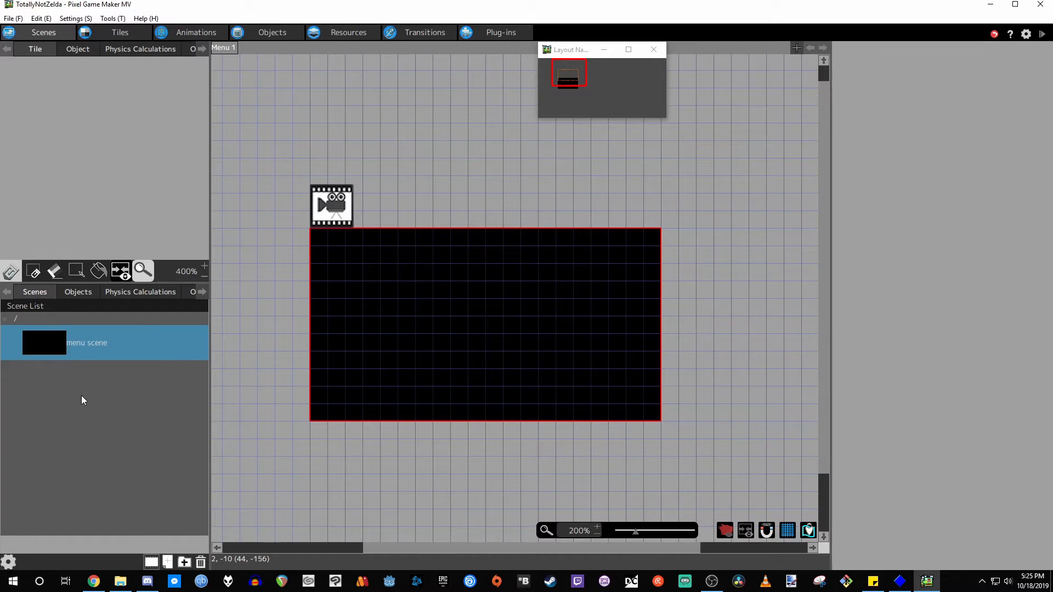
right_click(91, 430)
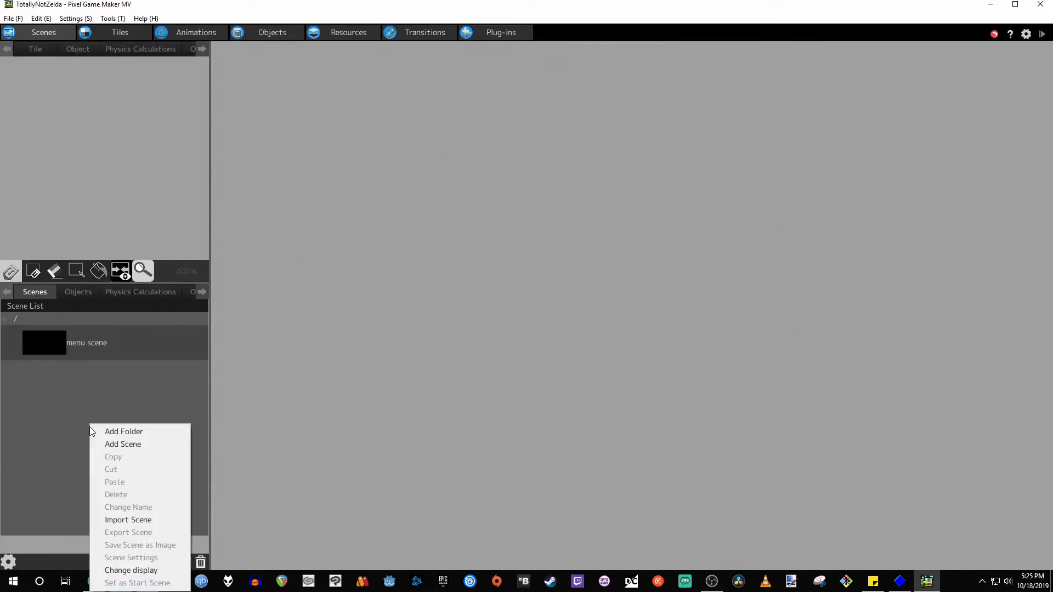
click(128, 445)
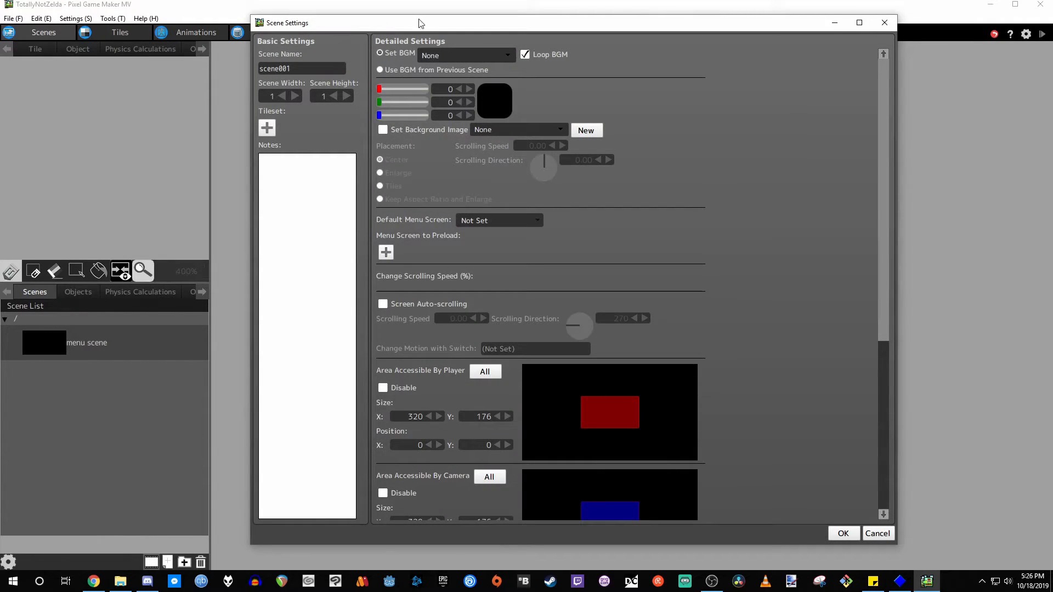
drag(438, 24, 421, 28)
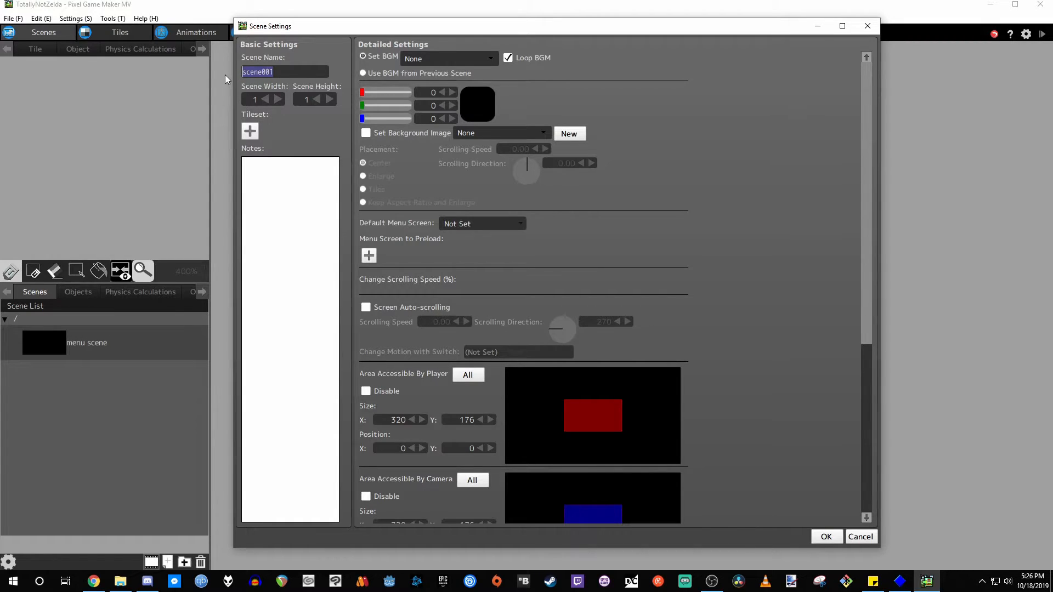
text(Room0-)
Step: Set Room01's scene width and height to 2 each and add the BlueDungeon tileset
click(277, 99)
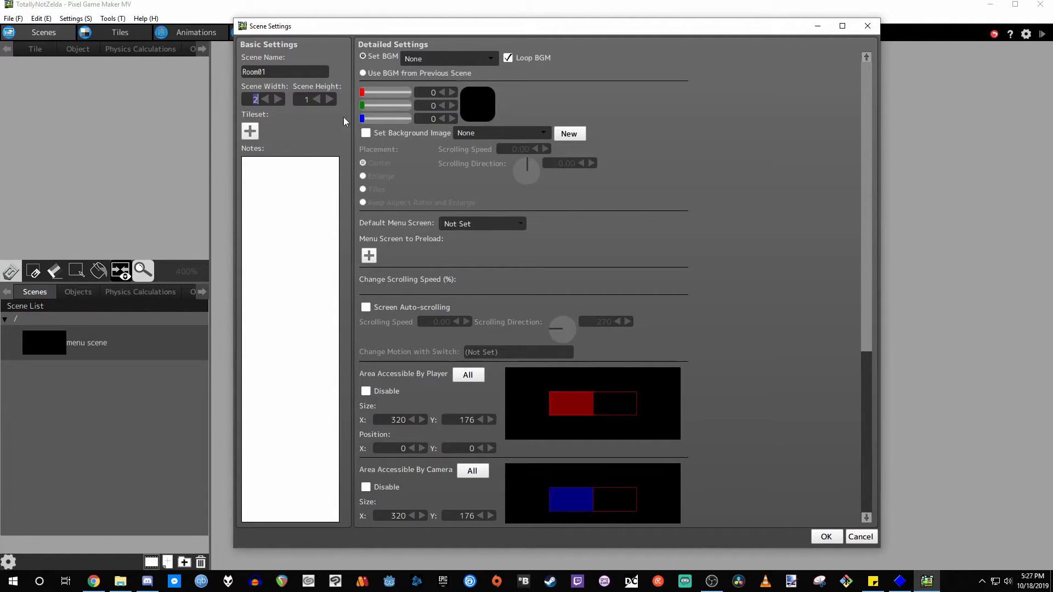
click(328, 100)
click(328, 101)
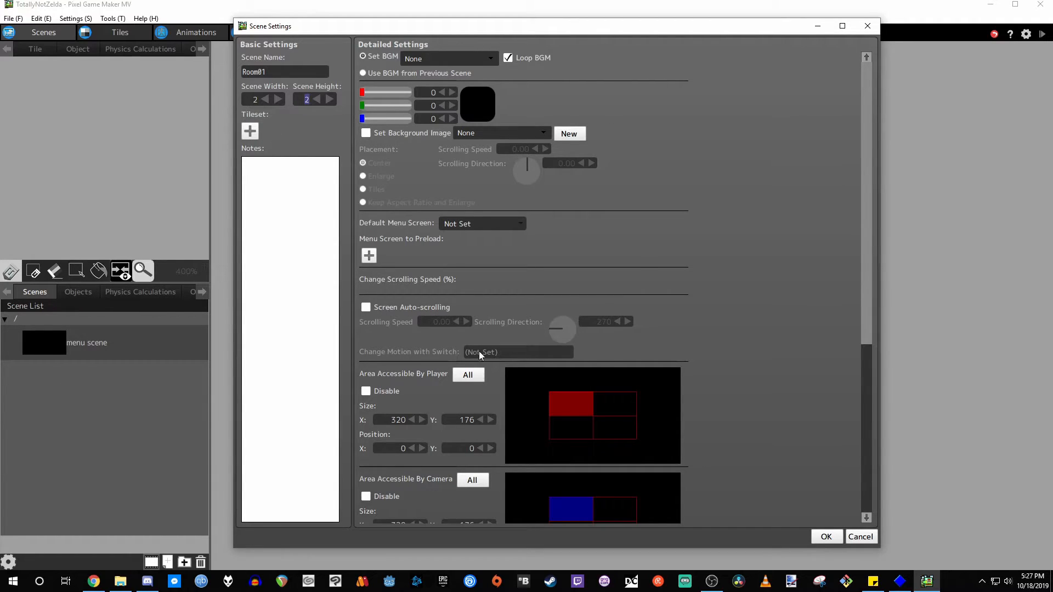
click(250, 131)
click(301, 130)
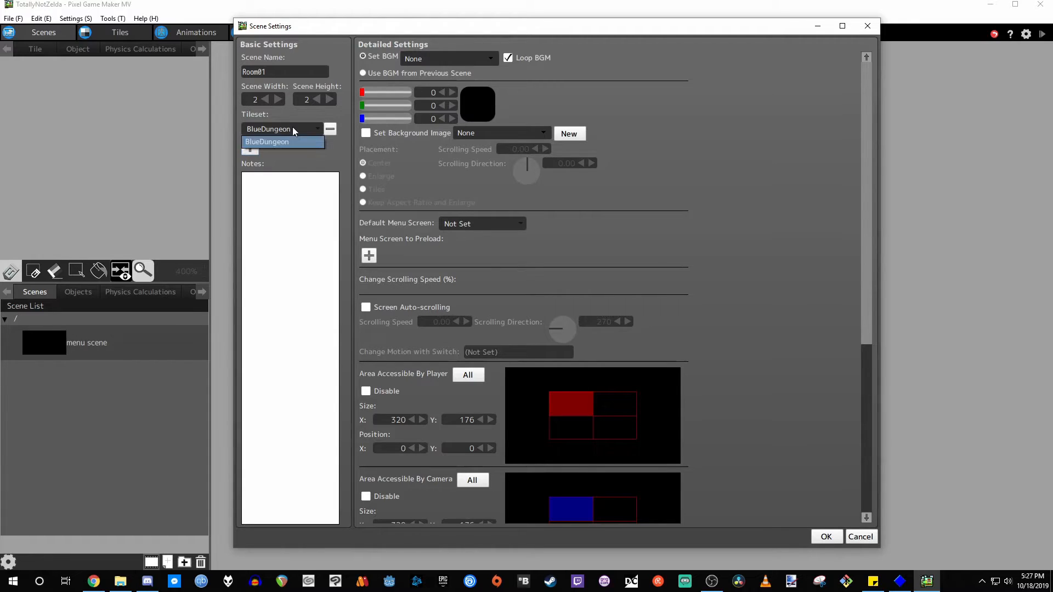
click(294, 144)
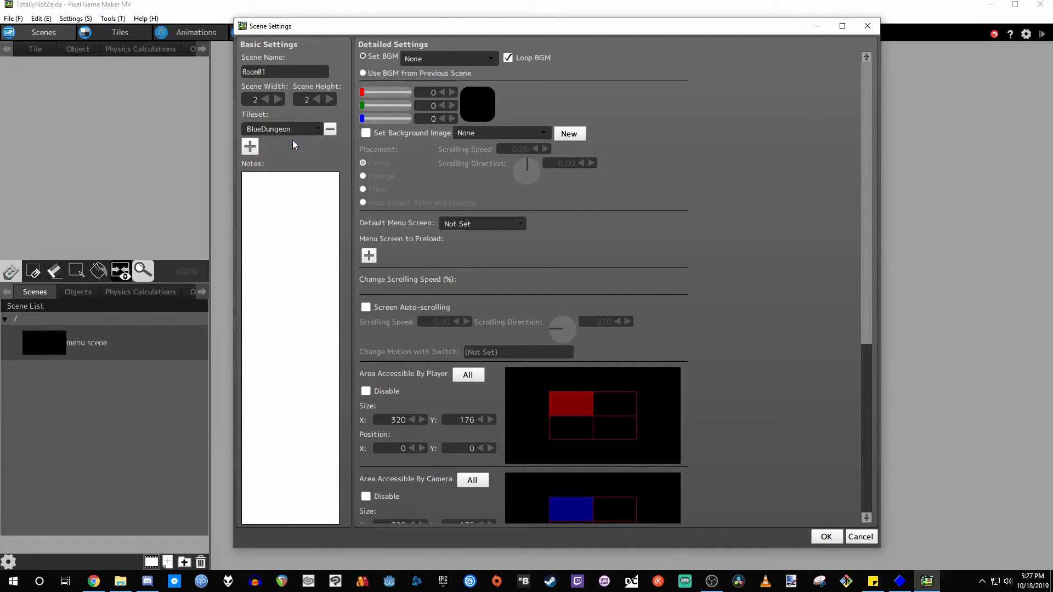
click(331, 132)
click(250, 132)
click(284, 249)
Step: Set Room01's background color to the dark custom color #181425
click(470, 59)
click(636, 71)
click(486, 100)
click(397, 333)
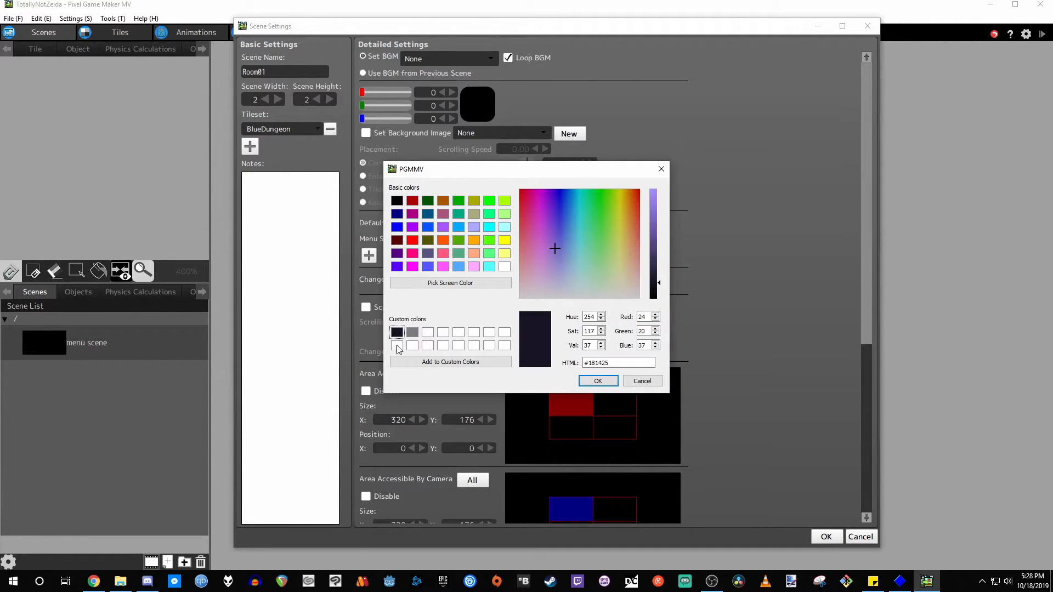
drag(629, 364, 570, 367)
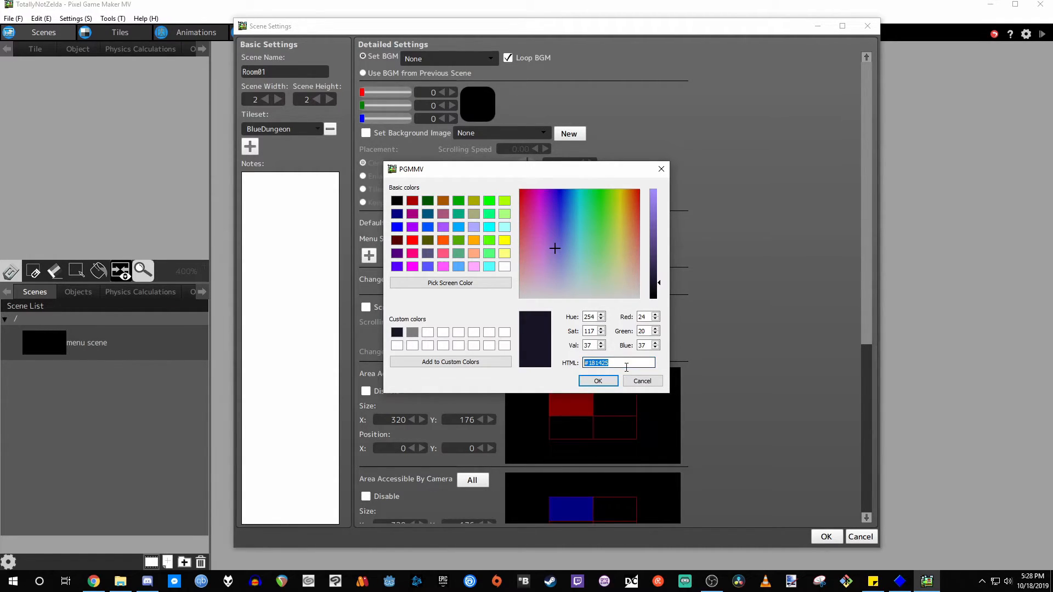
click(621, 363)
click(598, 381)
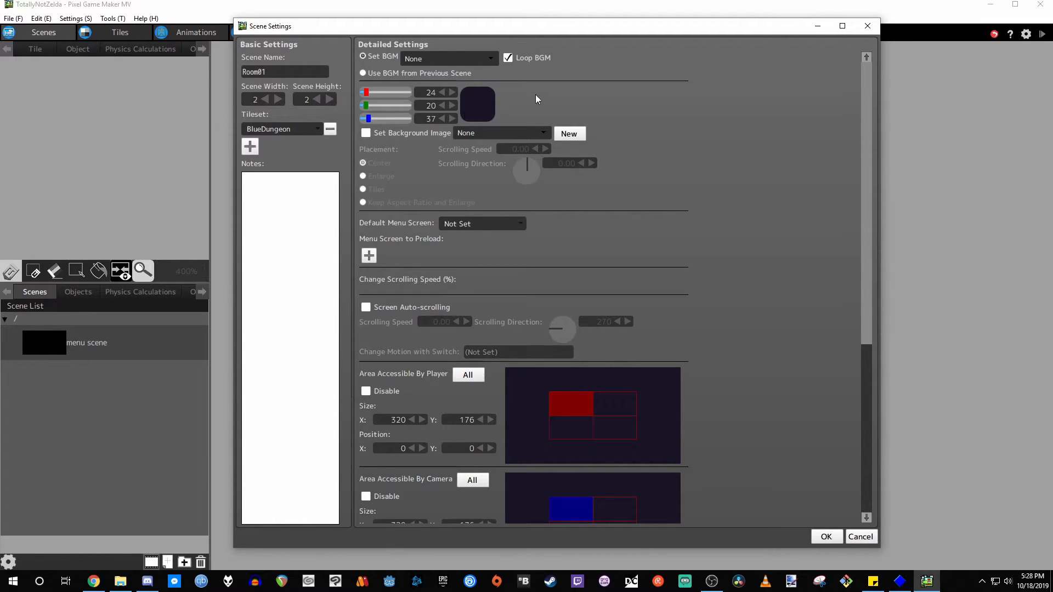
Step: Set Room01's default menu screen to Menu 1, keeping the background image at None
click(491, 134)
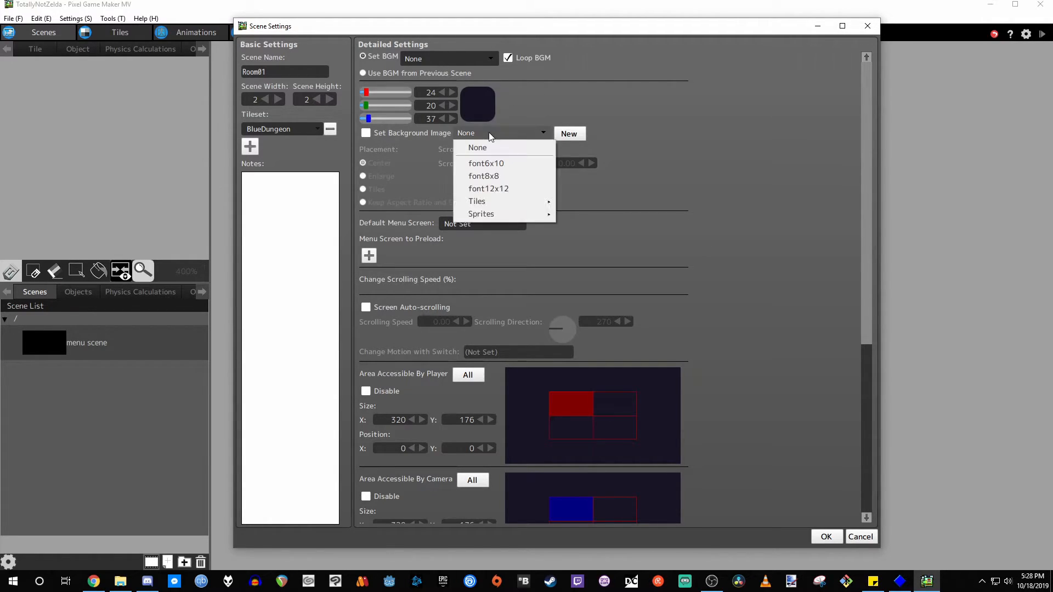
click(781, 158)
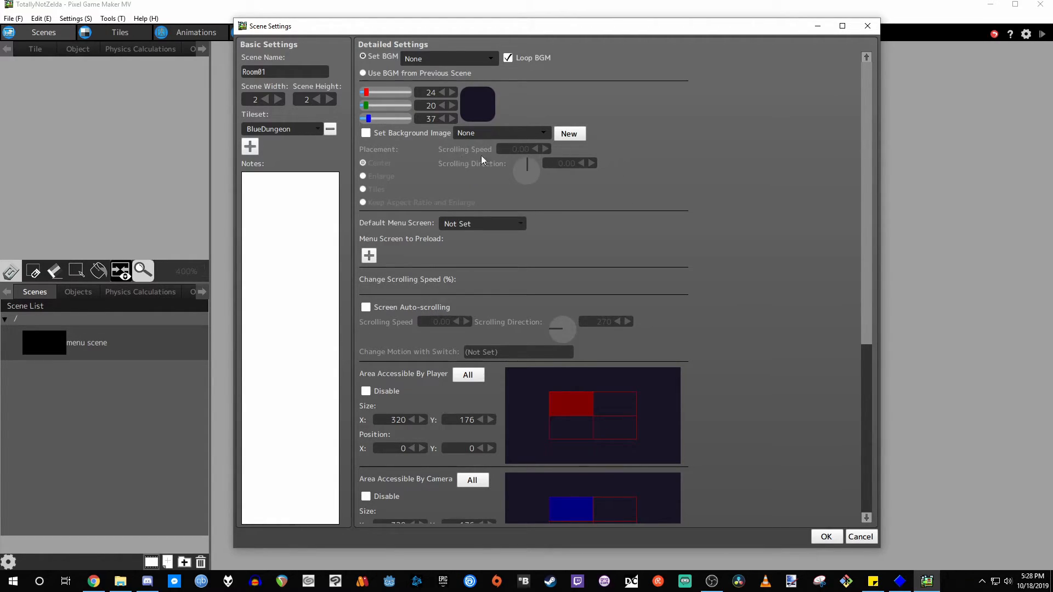
scroll(788, 166, down, 1)
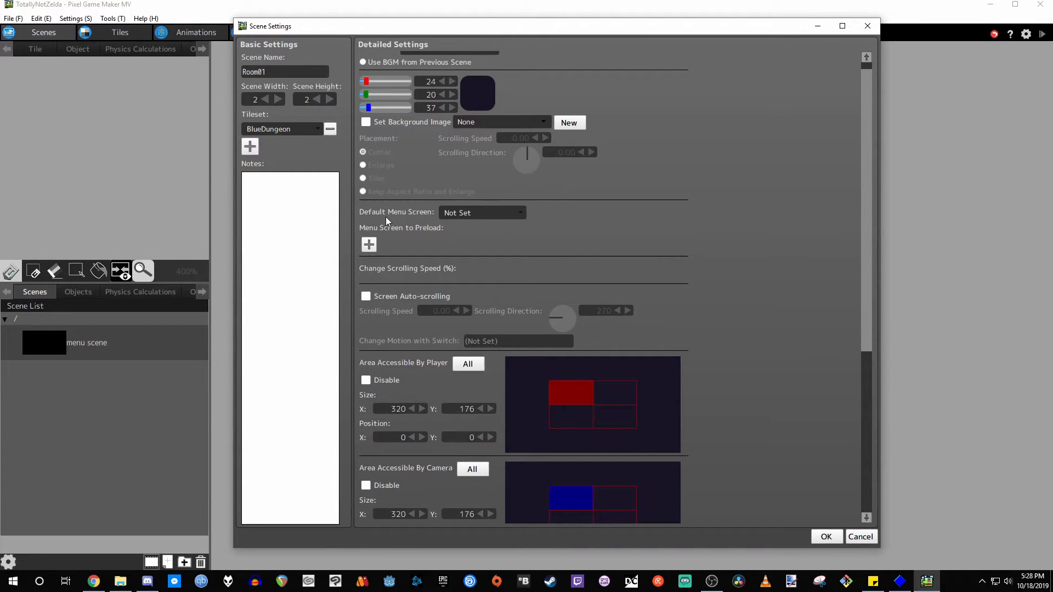
click(486, 213)
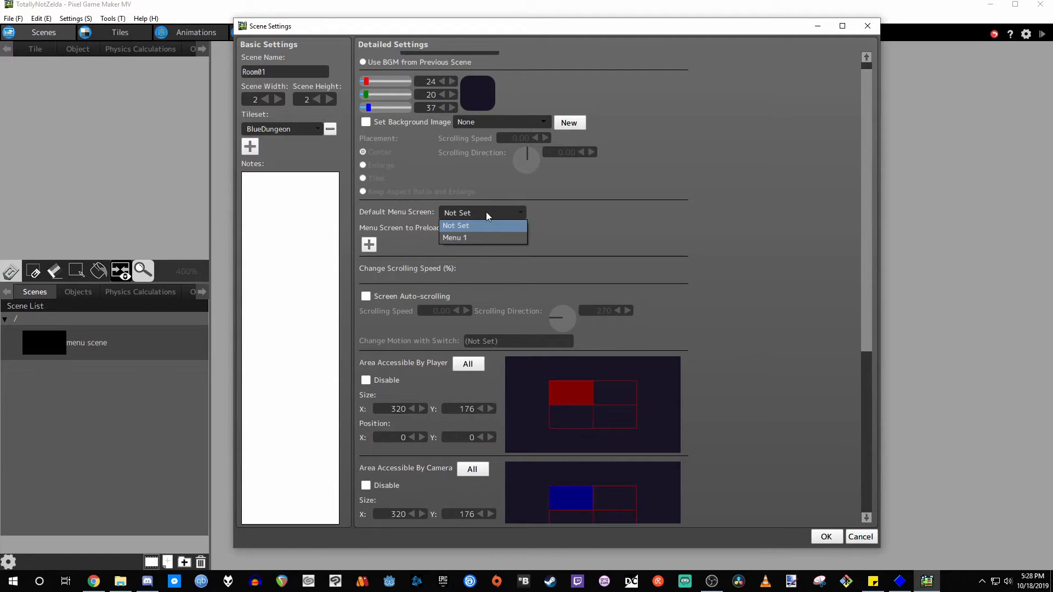
click(480, 239)
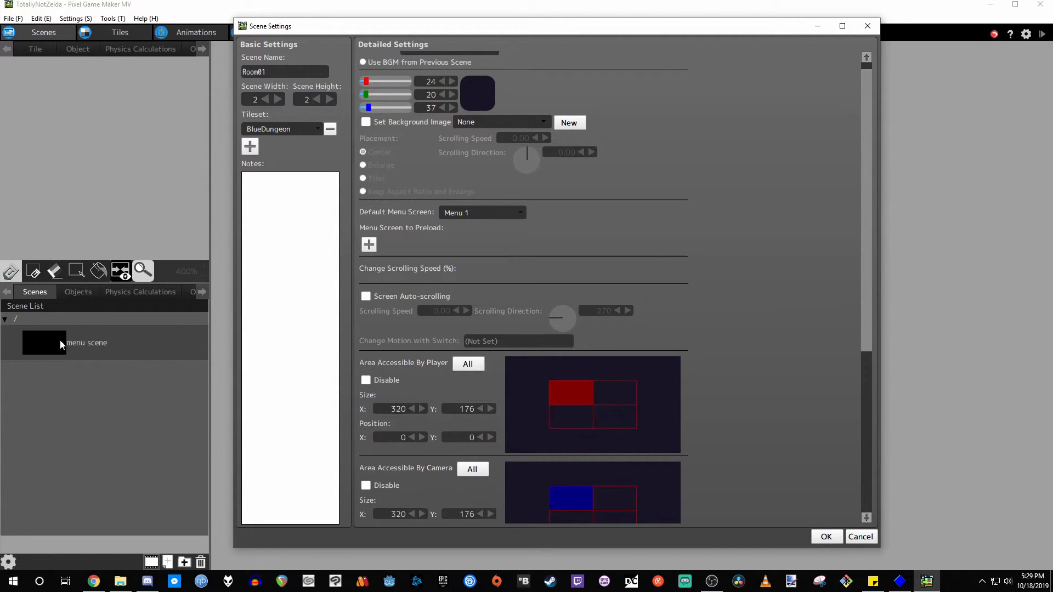
click(370, 245)
click(413, 244)
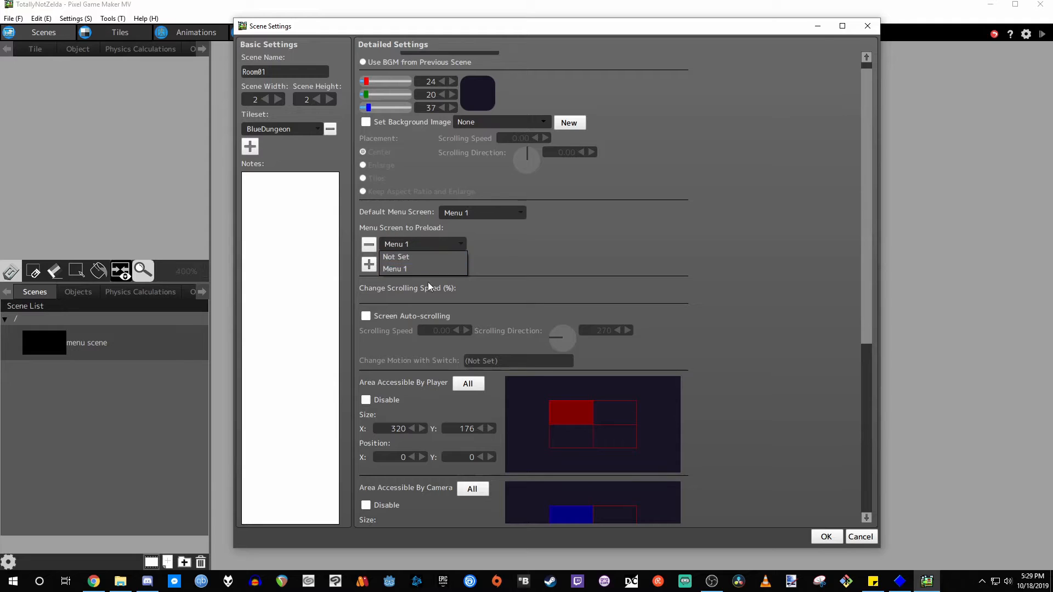
click(485, 275)
click(369, 244)
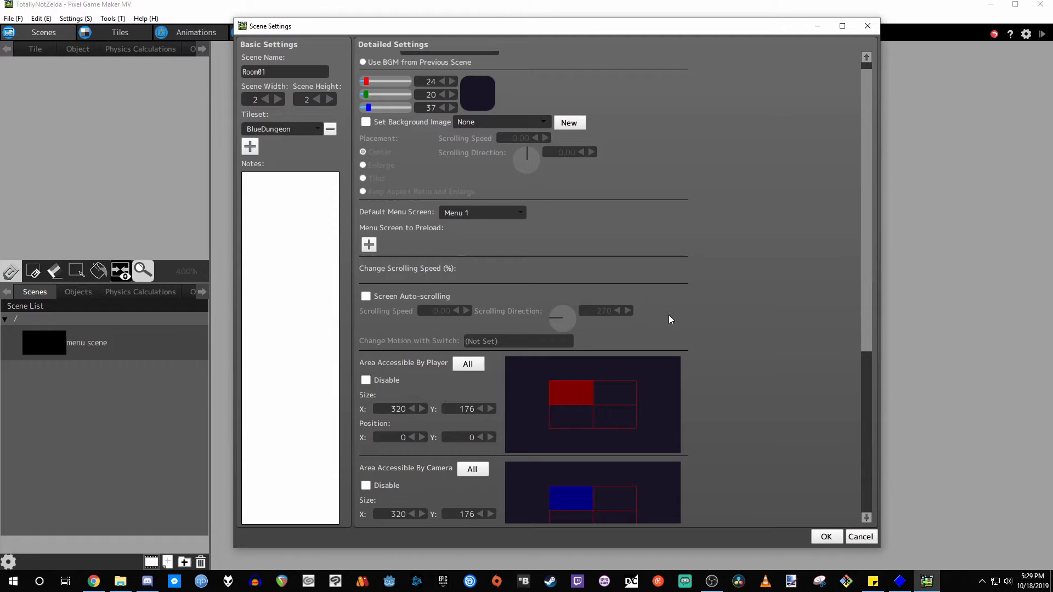
Step: Extend the areas accessible by the player and by the camera to cover all of Room01, leaving both areas enabled
scroll(439, 264, down, 1)
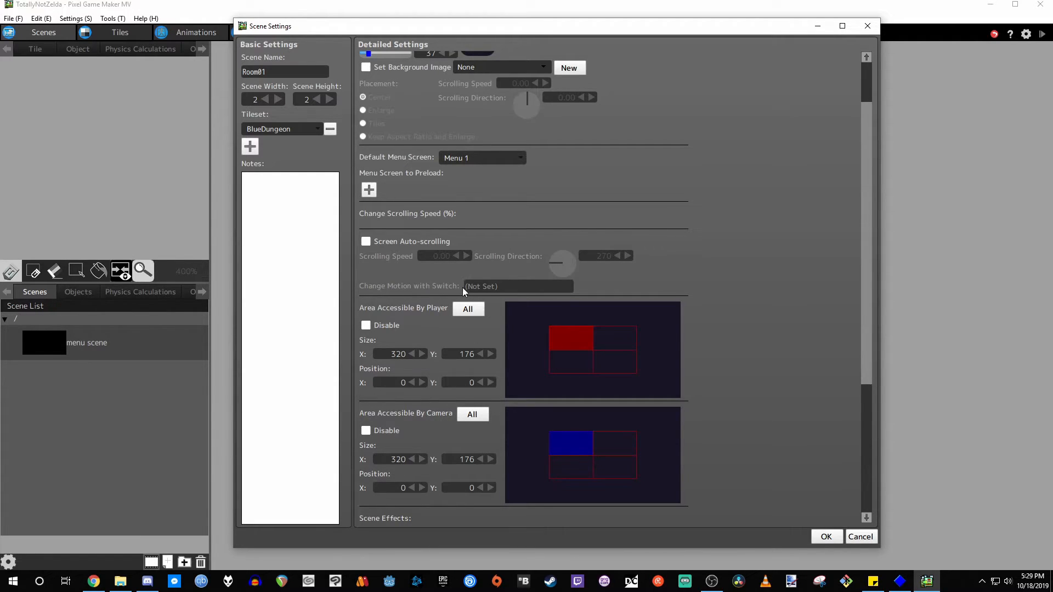
scroll(764, 243, down, 1)
scroll(764, 243, down, 3)
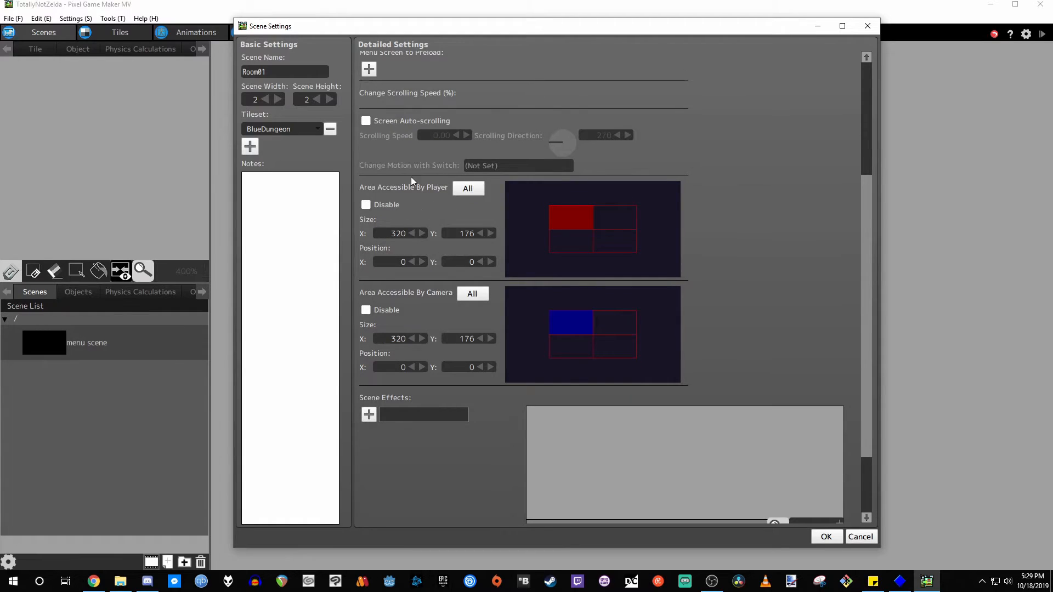
scroll(410, 265, up, 1)
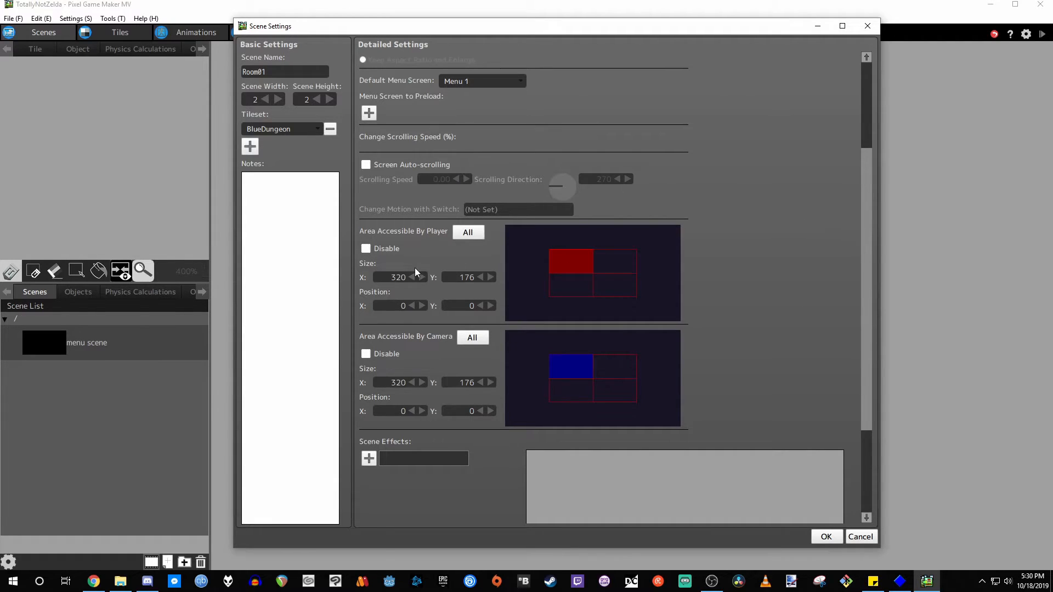
click(460, 233)
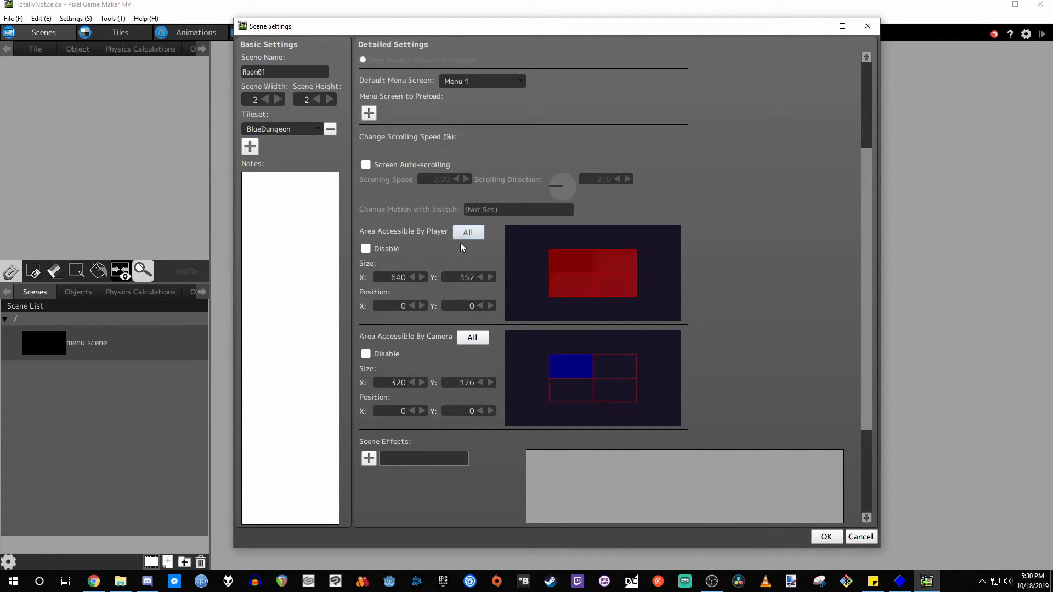
click(473, 340)
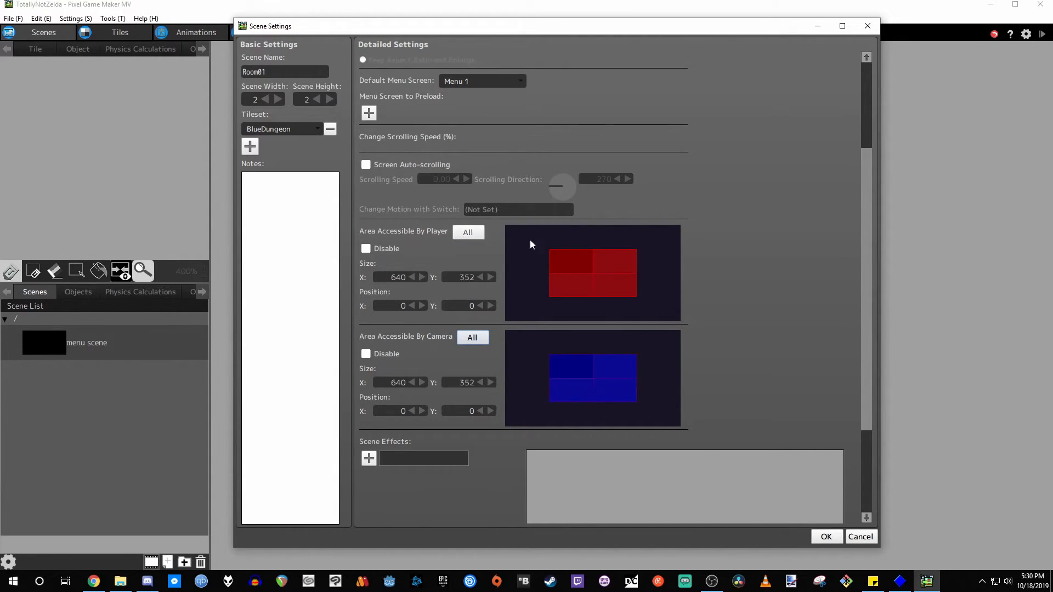
click(372, 252)
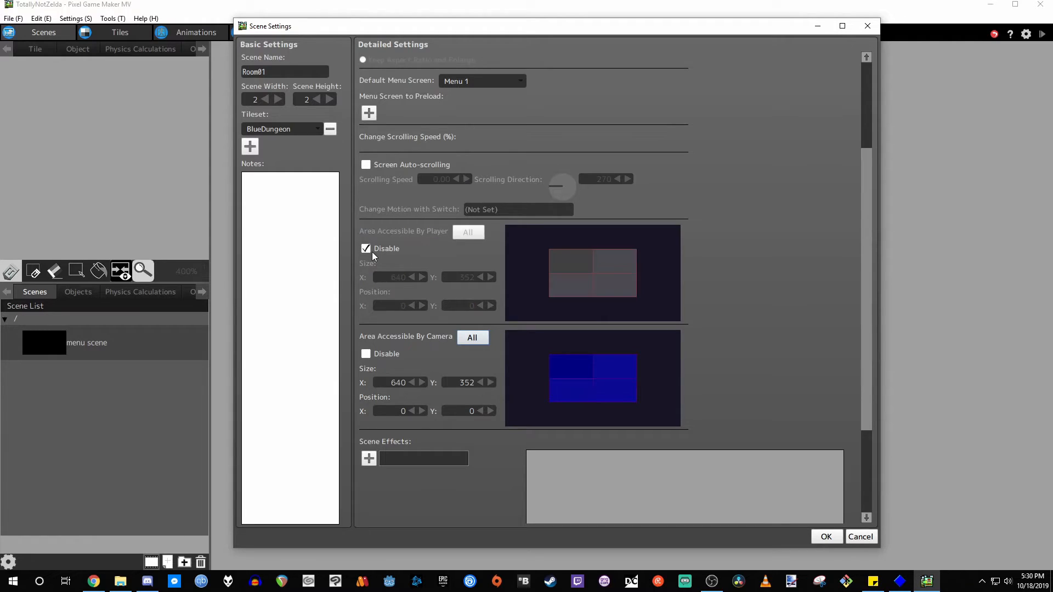
click(367, 247)
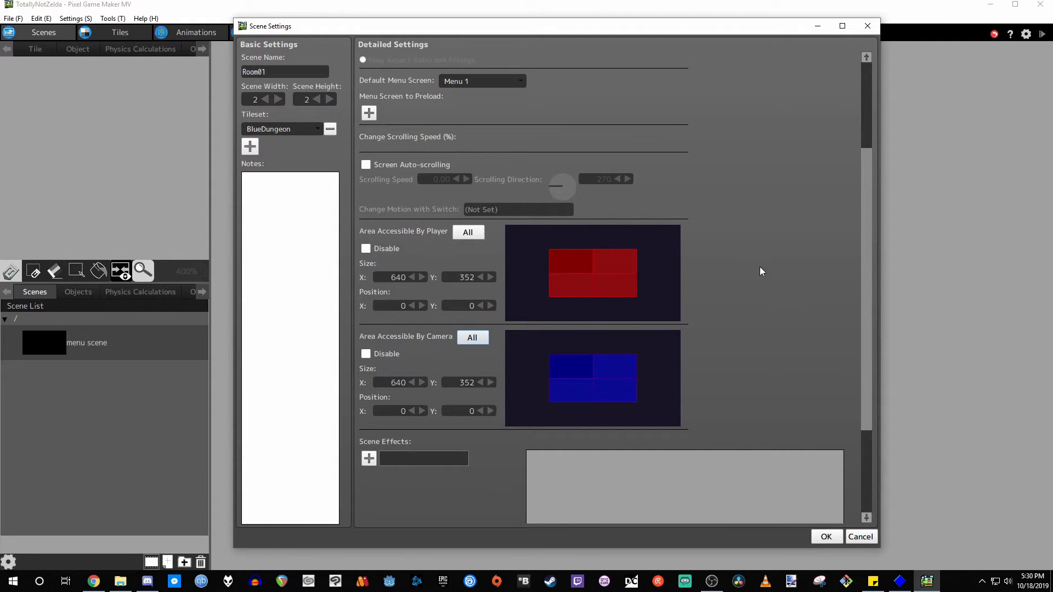
scroll(798, 196, down, 5)
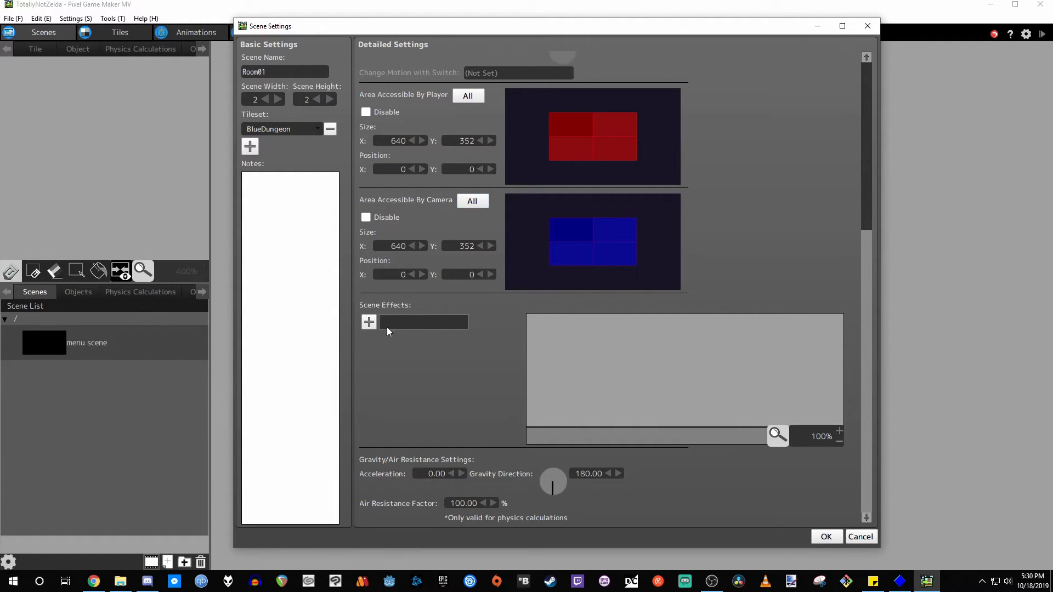
Step: Review the available scene screen effects for Room01, from Mosaic to Apply Selected Color, and close the list without adding any
click(368, 324)
scroll(425, 262, down, 3)
scroll(421, 236, up, 3)
scroll(421, 239, down, 1)
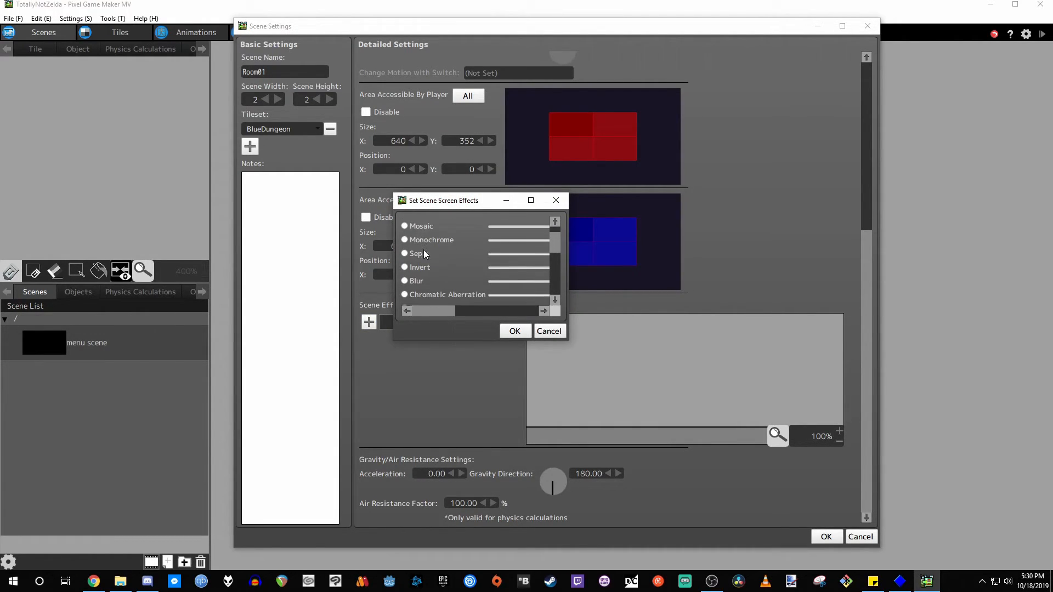
scroll(423, 252, down, 1)
scroll(422, 258, down, 1)
scroll(421, 264, down, 3)
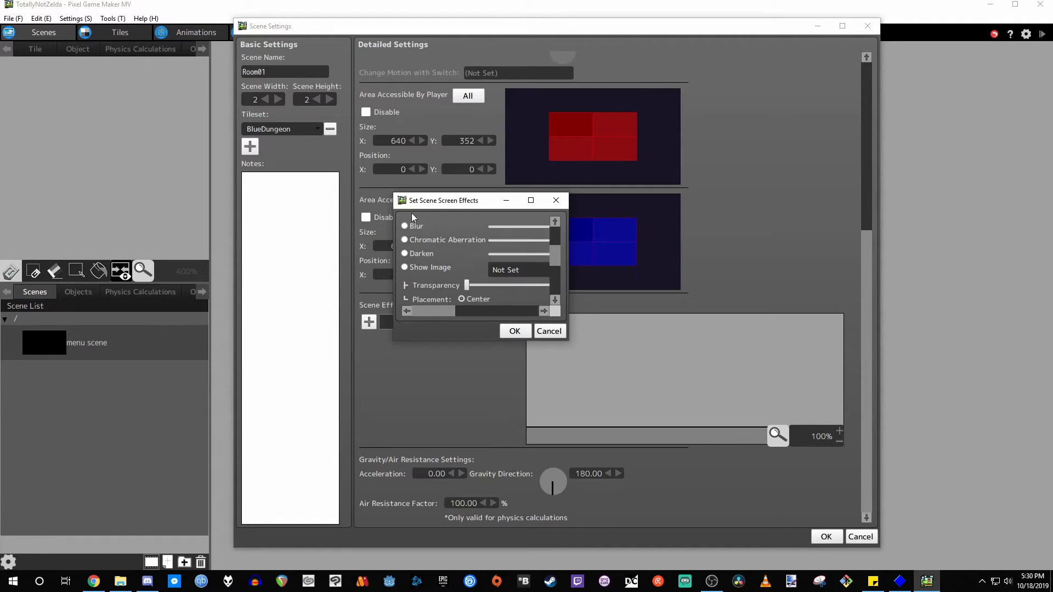
scroll(426, 258, down, 2)
scroll(439, 271, down, 2)
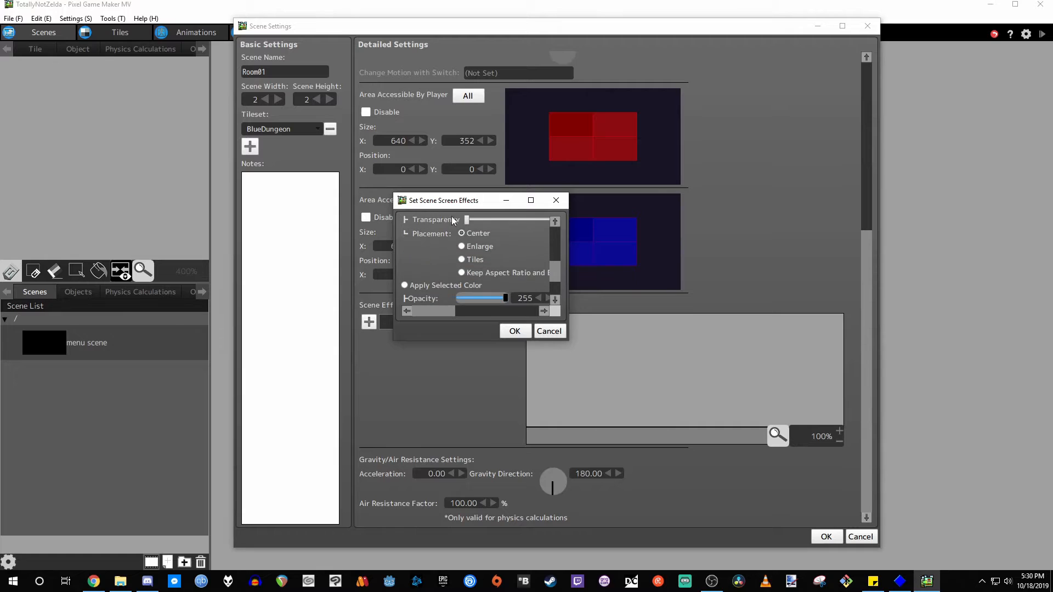
scroll(444, 271, down, 1)
scroll(422, 258, down, 2)
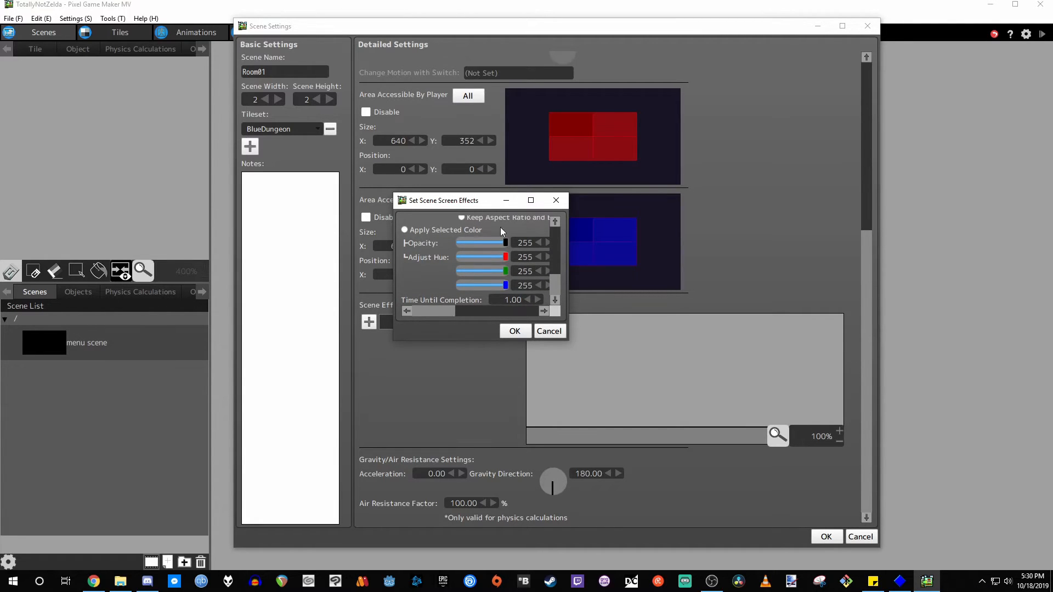
click(557, 201)
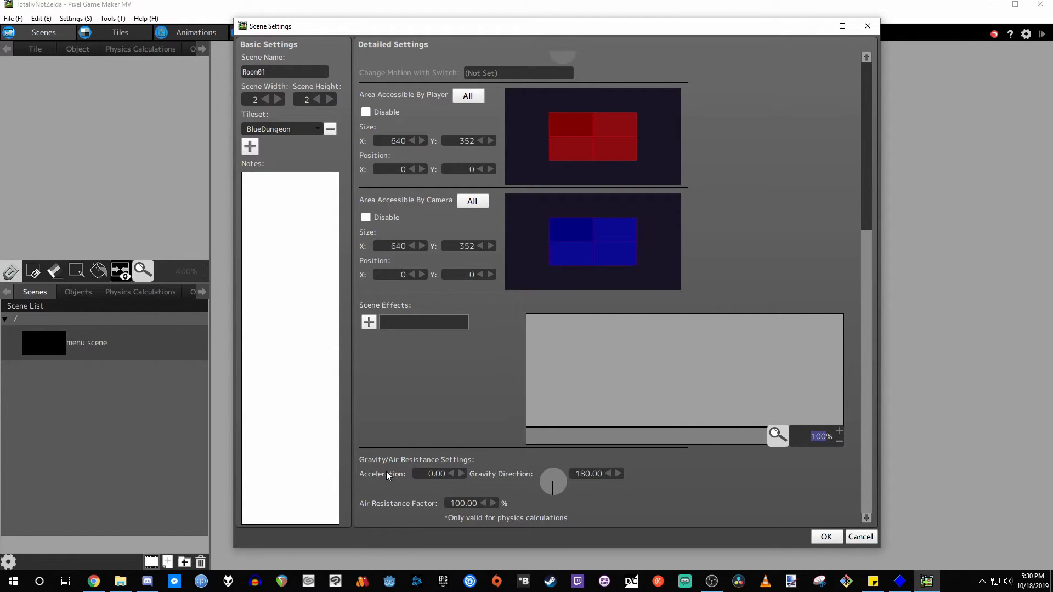
Step: Accept Room01's scene settings, leaving the gravity and air resistance values as they are
click(694, 495)
click(824, 537)
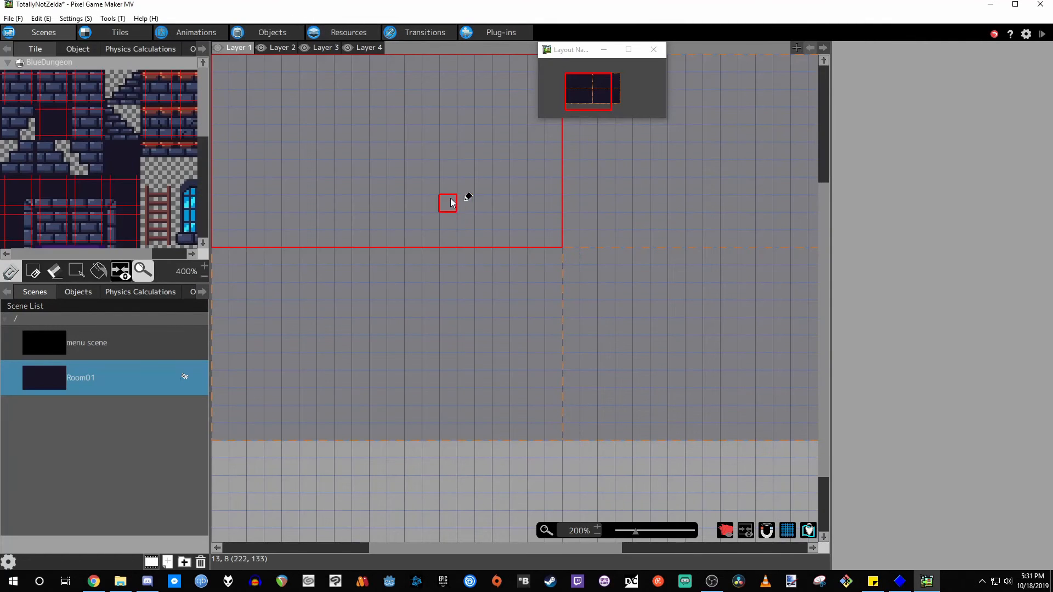
Step: Examine Room01's canvas across its four screen sections, using both the scene view and the Layout Navigation overview
scroll(439, 197, down, 2)
scroll(466, 196, up, 2)
middle_drag(490, 222, 490, 269)
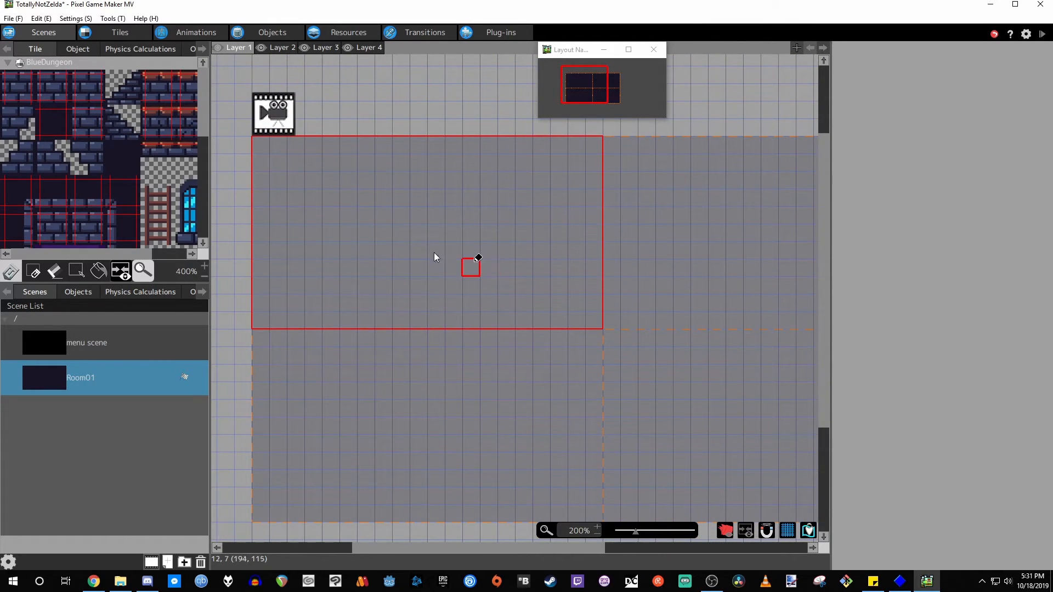
middle_drag(531, 321, 499, 308)
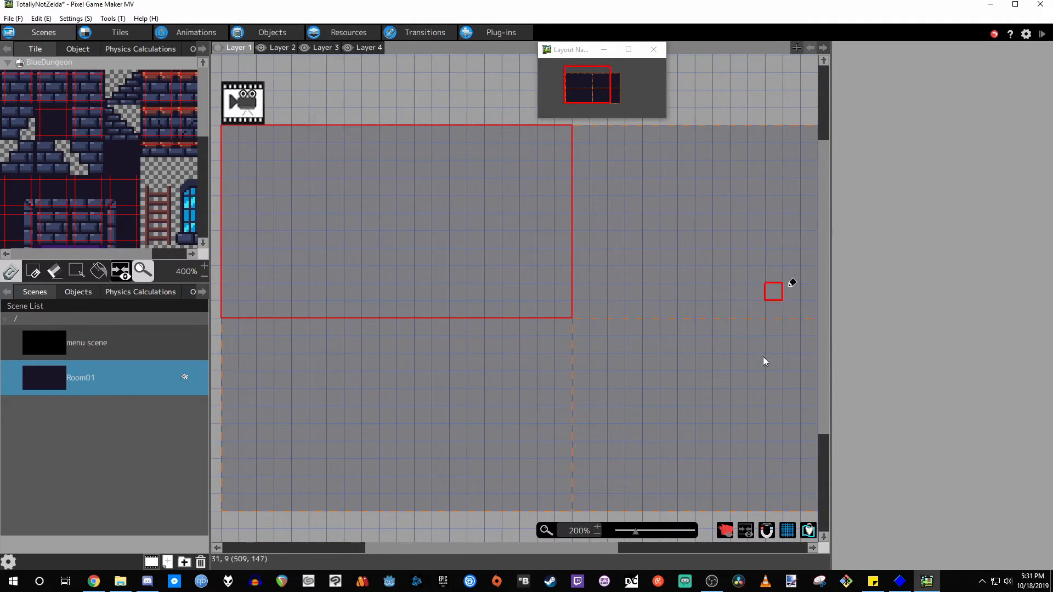
middle_drag(500, 407, 517, 127)
middle_drag(371, 339, 350, 315)
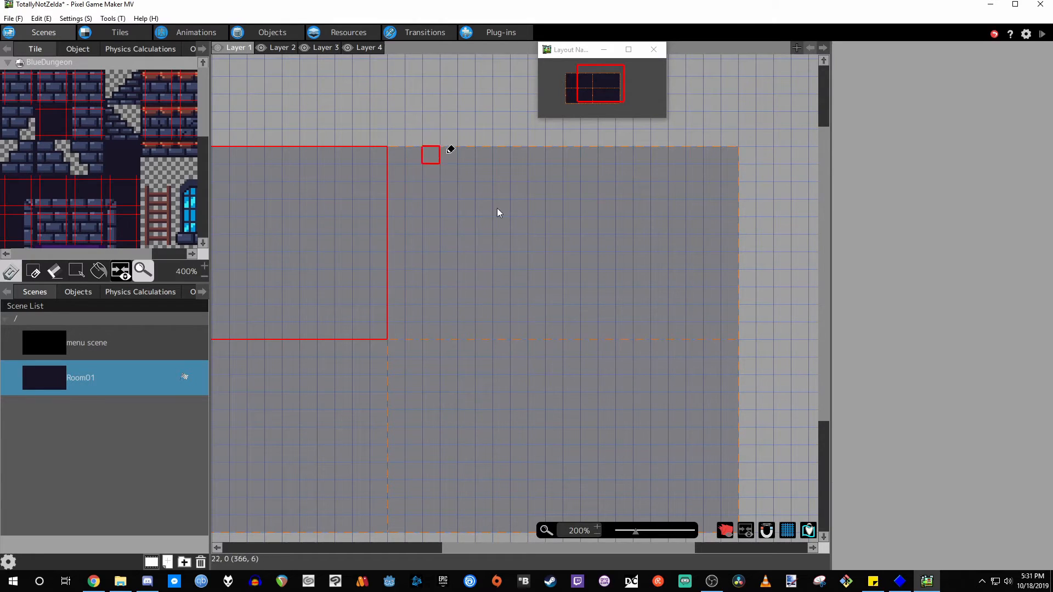
middle_drag(459, 335, 613, 285)
drag(567, 80, 585, 107)
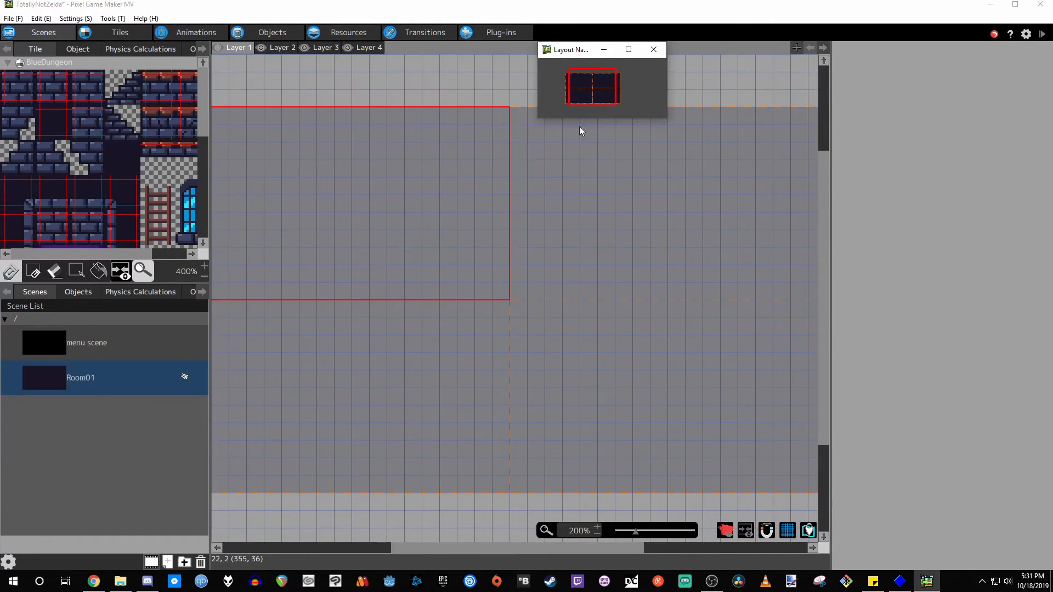
middle_drag(538, 263, 565, 237)
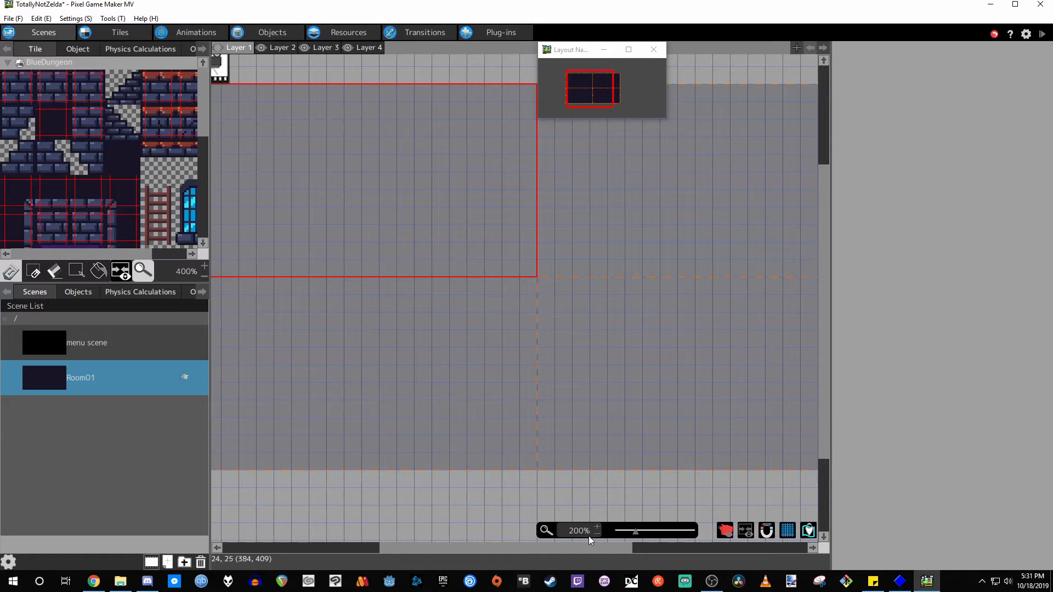
Step: Compare the Room01 canvas at several magnifications, checking the full two-by-two scene extent and the tile grid
scroll(617, 408, up, 1)
scroll(614, 404, down, 2)
ctrl+scroll(598, 395, down, 2)
ctrl+scroll(592, 390, up, 3)
ctrl+scroll(590, 386, down, 4)
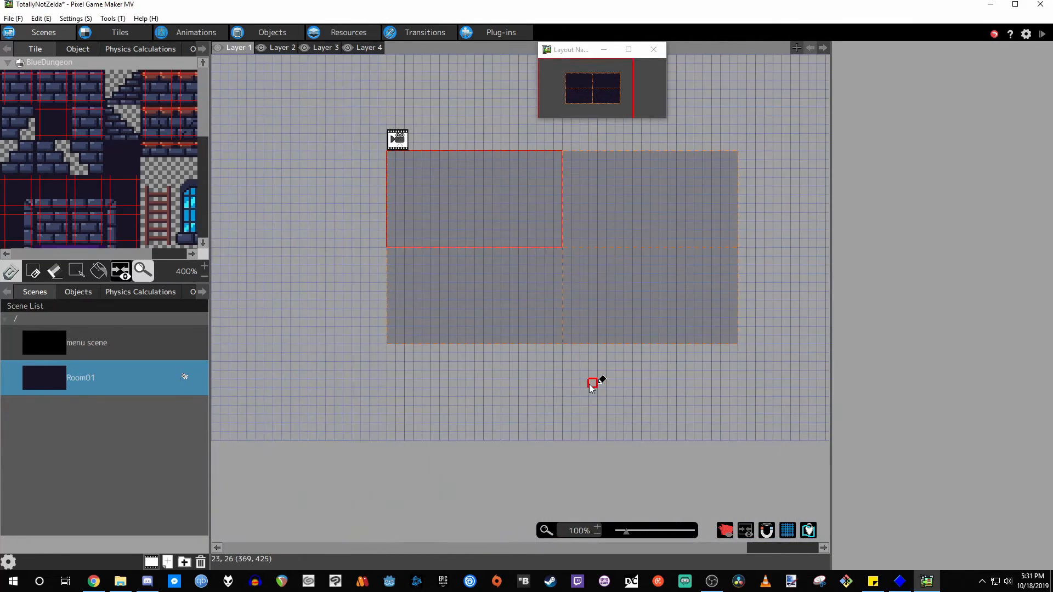
ctrl+scroll(589, 384, up, 1)
ctrl+scroll(589, 385, down, 1)
ctrl+scroll(590, 384, up, 2)
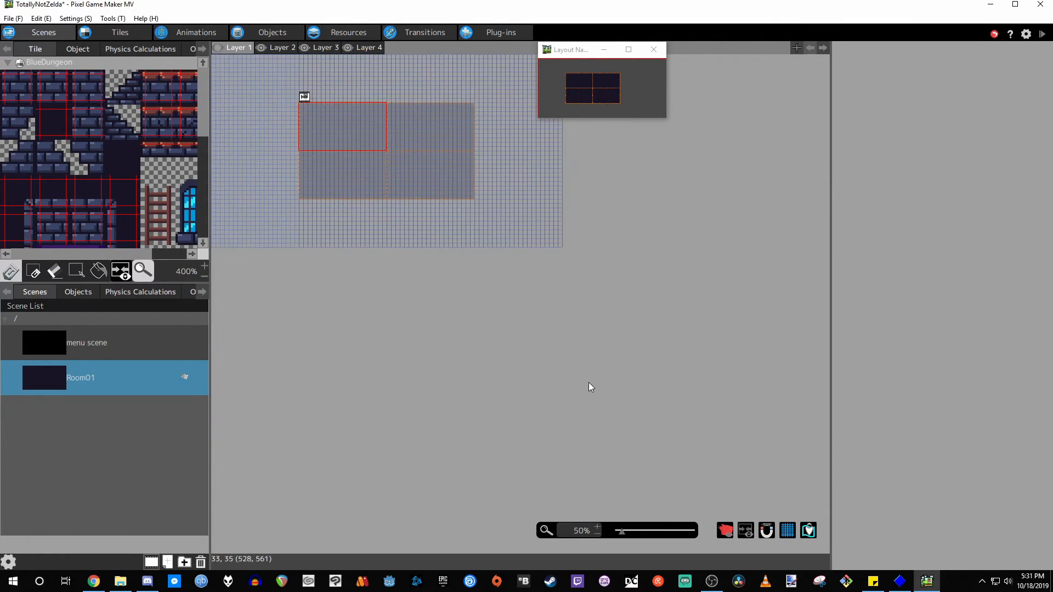
ctrl+scroll(590, 384, up, 1)
ctrl+scroll(587, 378, down, 1)
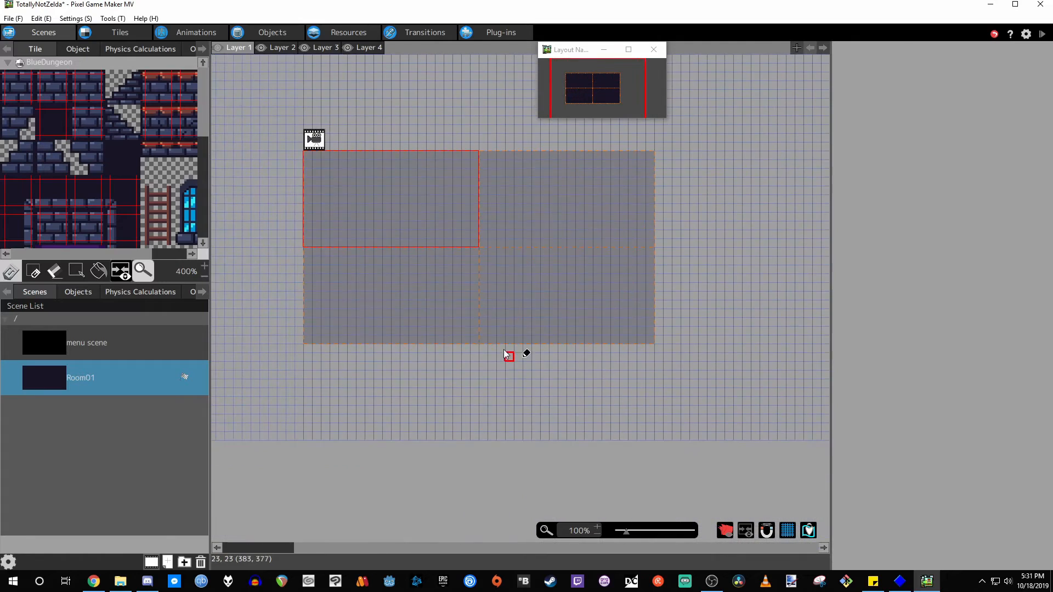
ctrl+scroll(472, 321, up, 1)
ctrl+scroll(472, 321, up, 1)
ctrl+scroll(473, 321, down, 2)
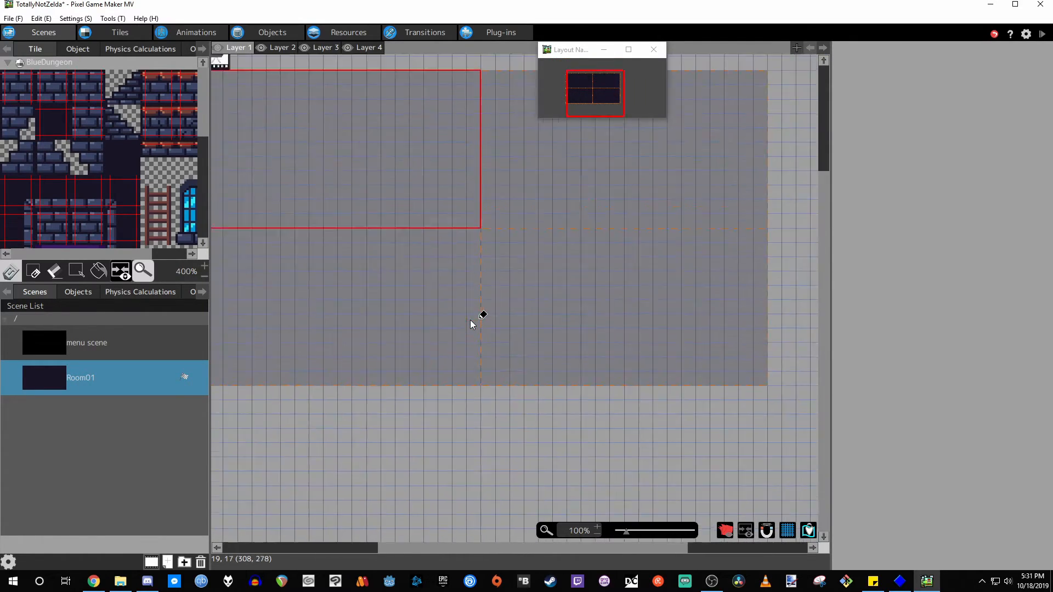
ctrl+scroll(472, 322, up, 2)
ctrl+scroll(470, 322, down, 1)
ctrl+scroll(470, 322, up, 1)
ctrl+scroll(471, 322, down, 1)
ctrl+scroll(464, 303, up, 1)
ctrl+scroll(472, 324, down, 1)
ctrl+scroll(485, 357, up, 1)
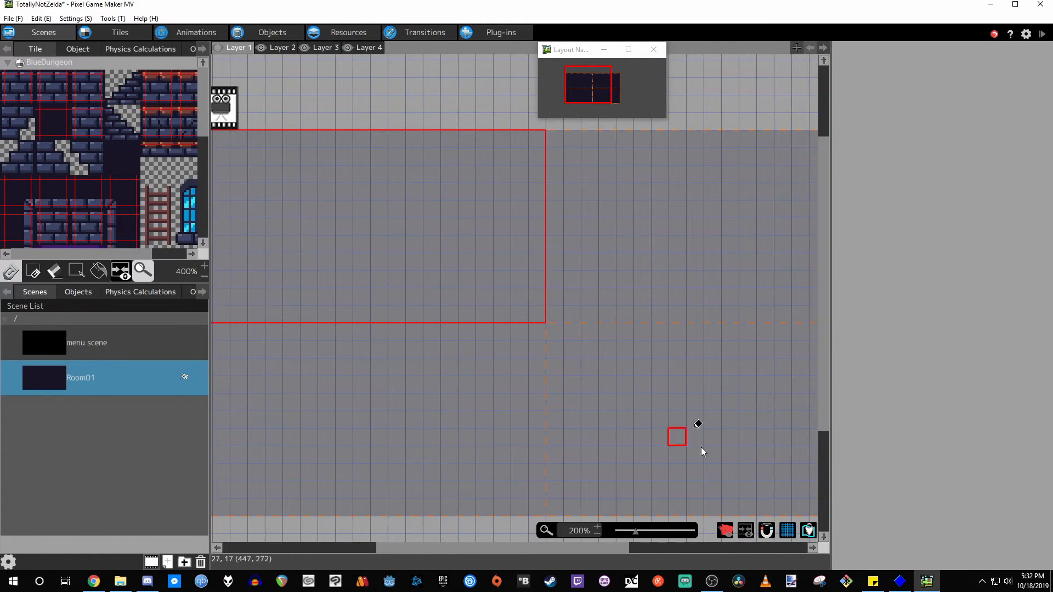
click(748, 534)
click(748, 535)
click(766, 531)
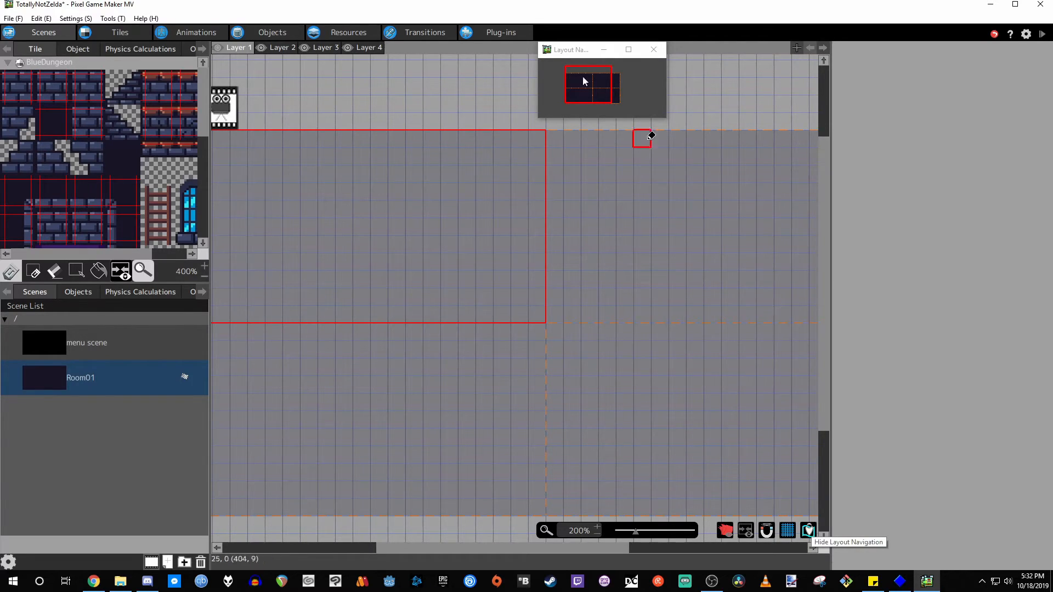
Step: Try out maximizing, minimizing and restoring the Layout Navigation window
click(628, 52)
double_click(627, 11)
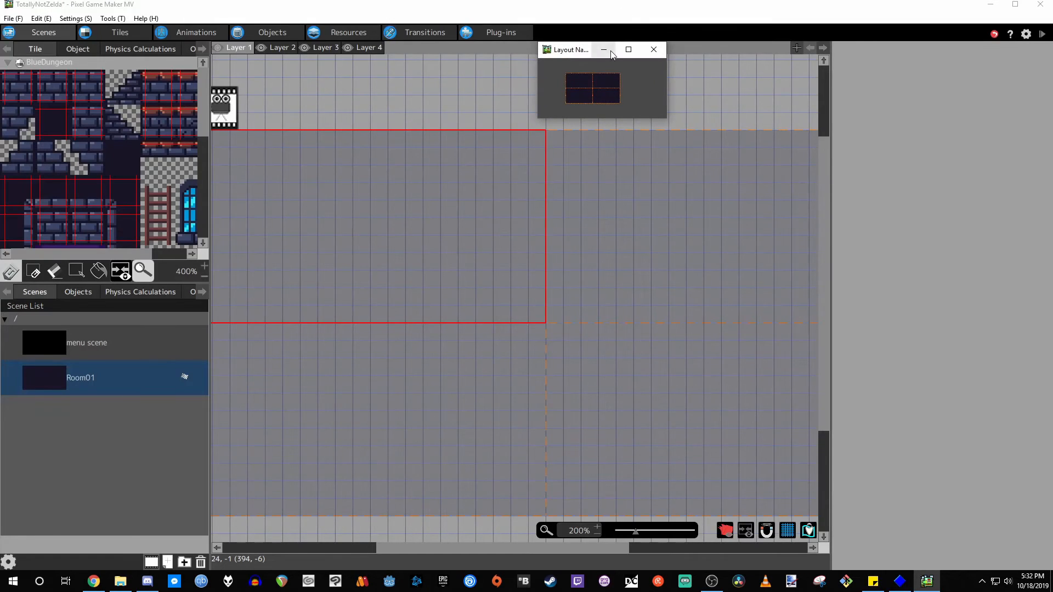
click(605, 54)
click(807, 530)
click(807, 531)
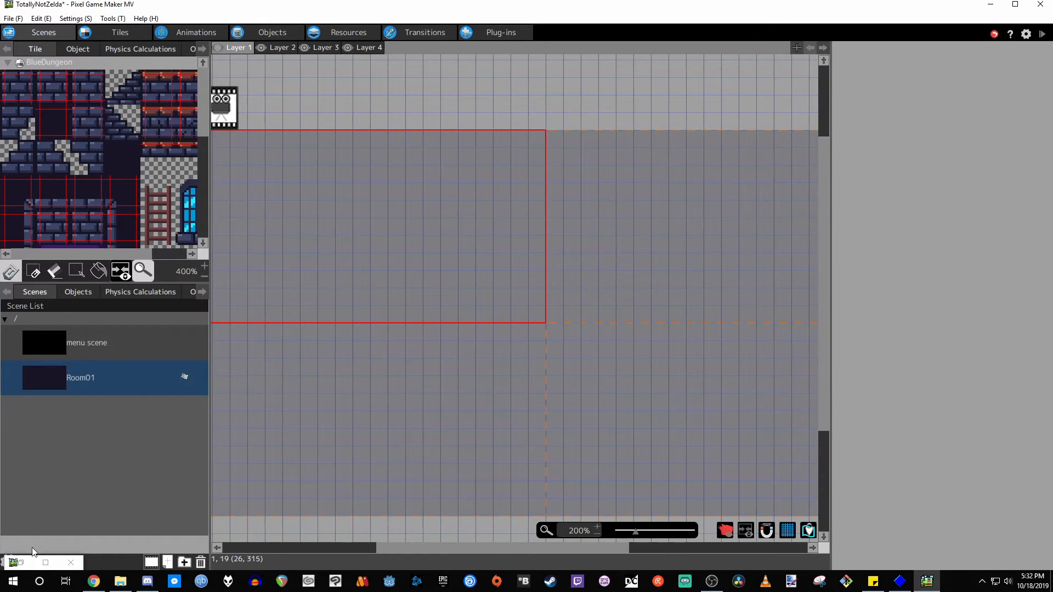
click(20, 564)
click(25, 565)
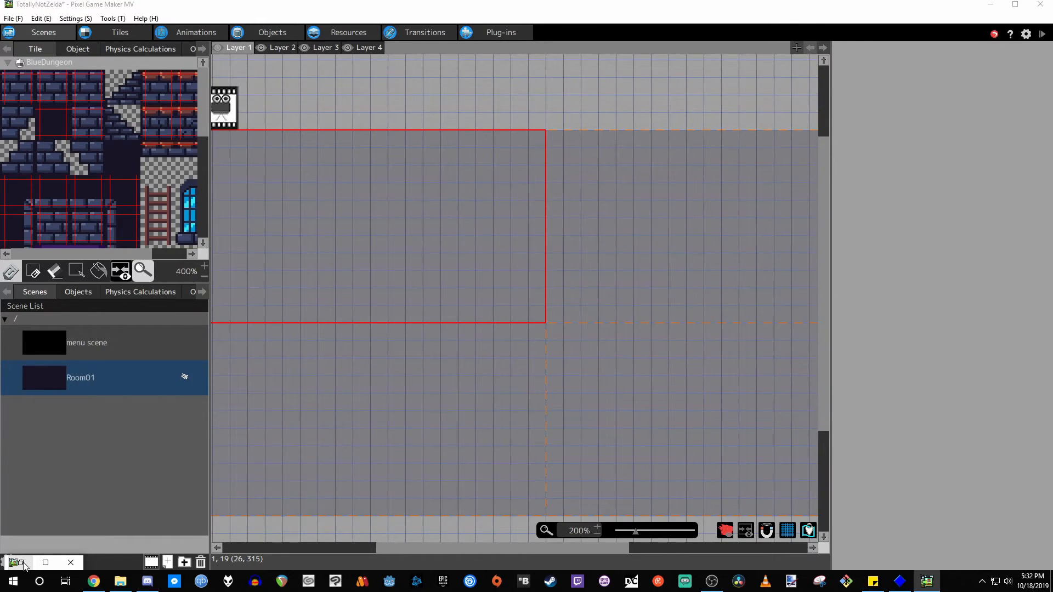
double_click(26, 564)
Step: Hide the Layout Navigation window so it no longer covers the Room01 canvas
click(659, 50)
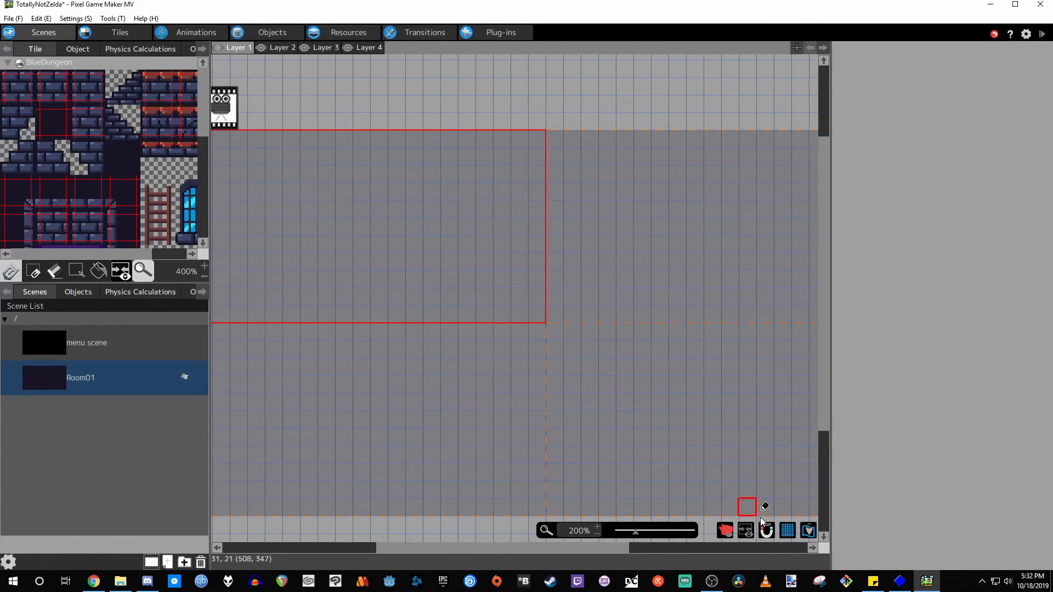
click(808, 531)
click(804, 524)
Step: Go through Room01's four layers and leave Layer 4 as the active layer
middle_drag(502, 203, 542, 196)
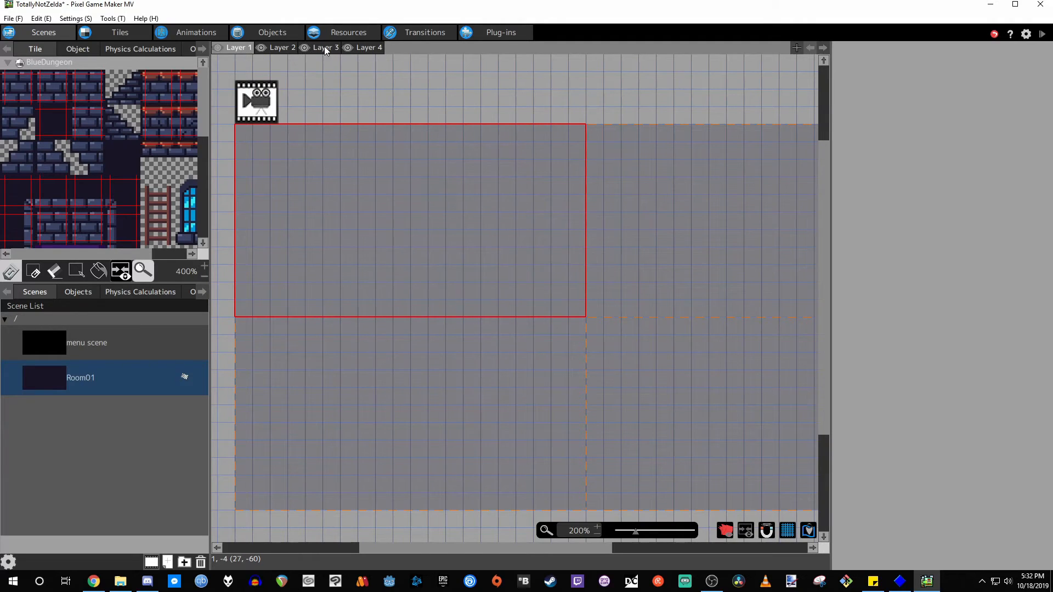
click(289, 48)
click(326, 48)
click(372, 48)
click(242, 48)
click(369, 48)
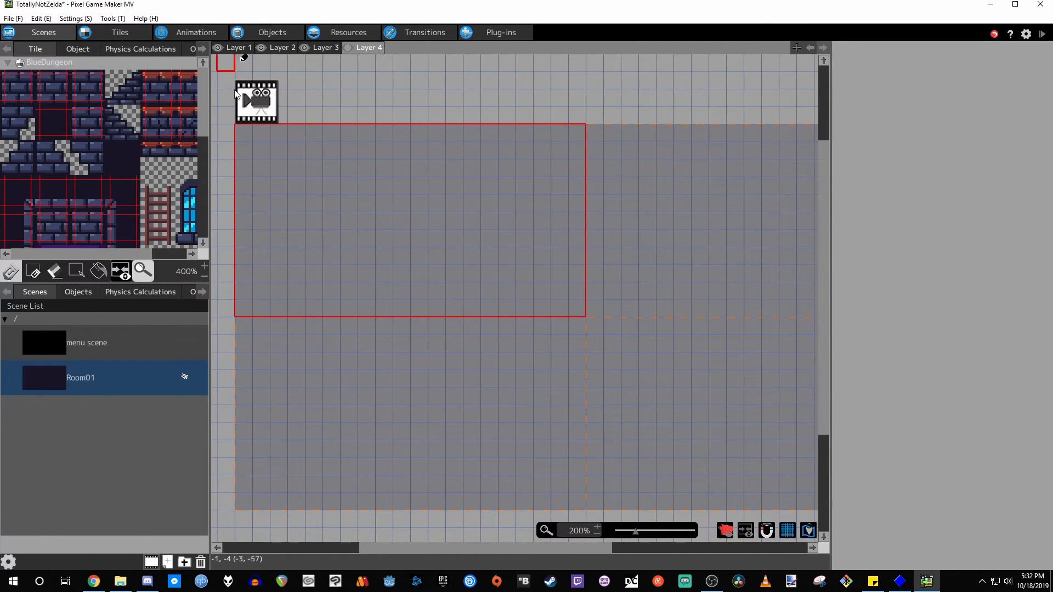
middle_drag(435, 269, 433, 268)
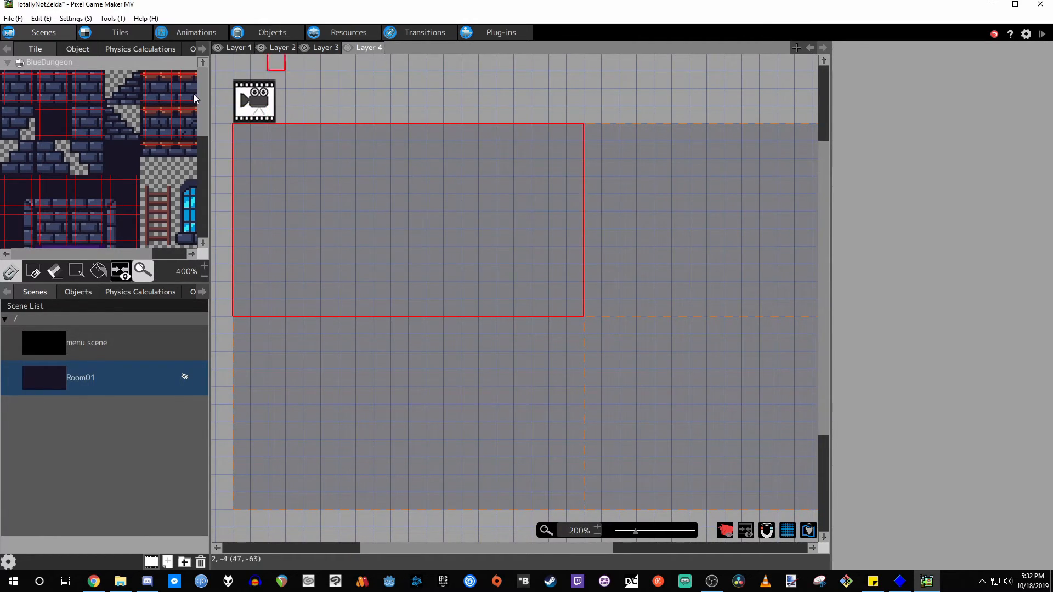
middle_drag(345, 240, 348, 242)
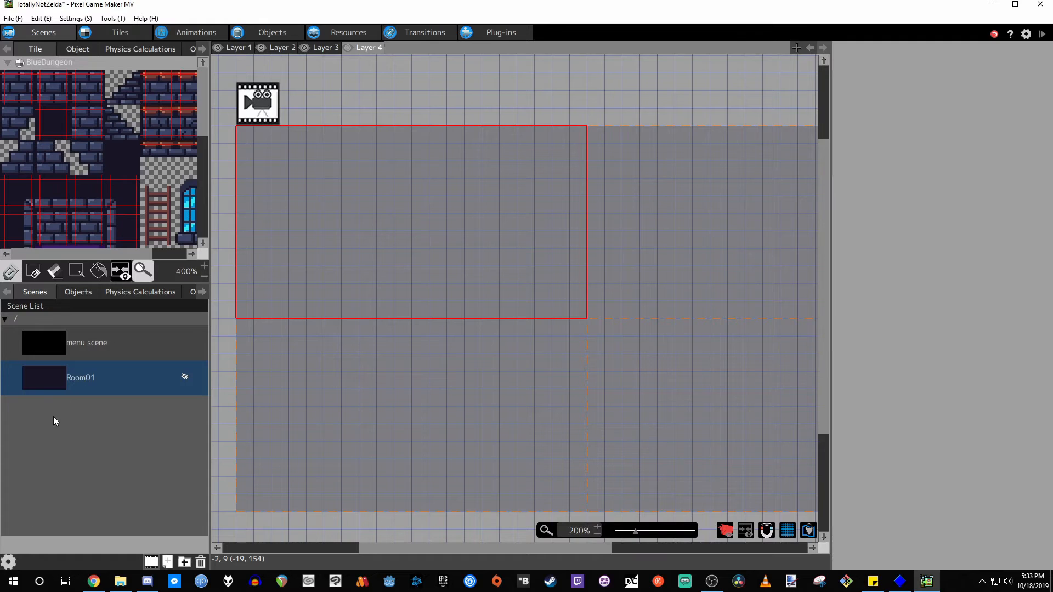
Step: Review Room01's scene settings without changing them, and compare the scene list with and without thumbnails
click(8, 560)
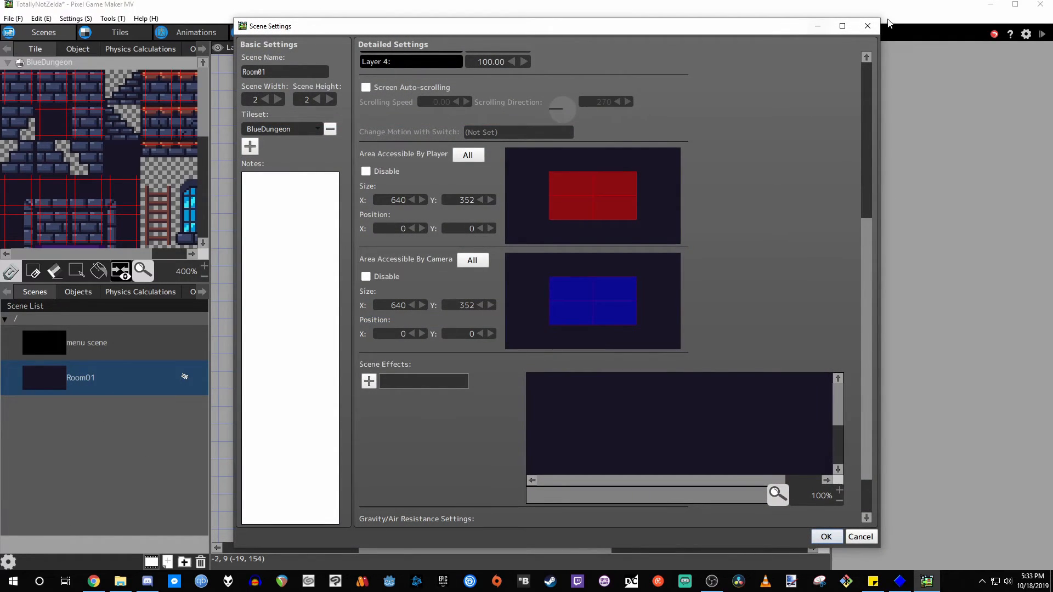
click(867, 26)
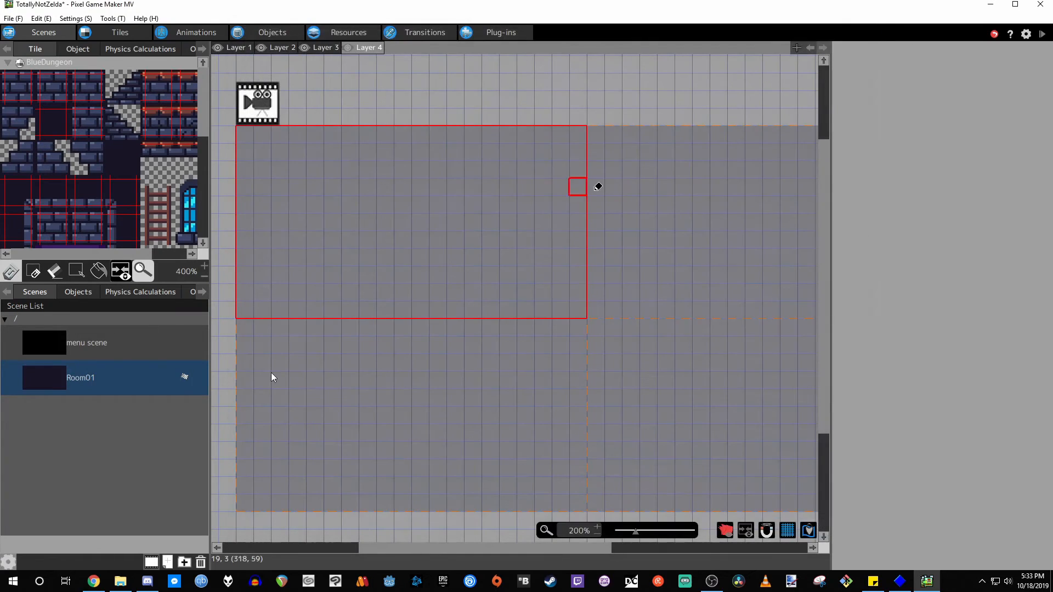
click(149, 562)
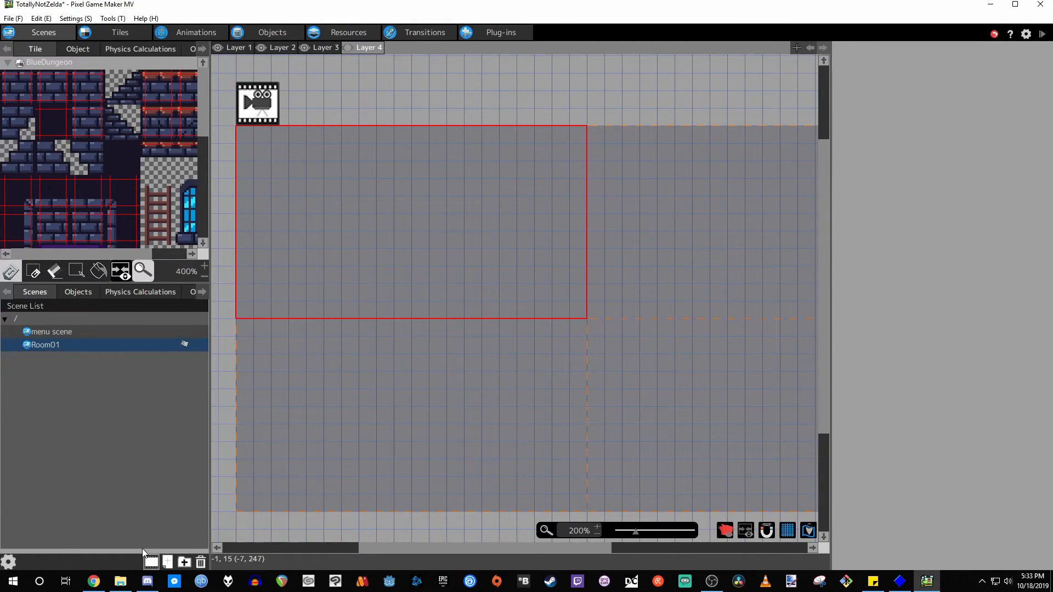
click(150, 562)
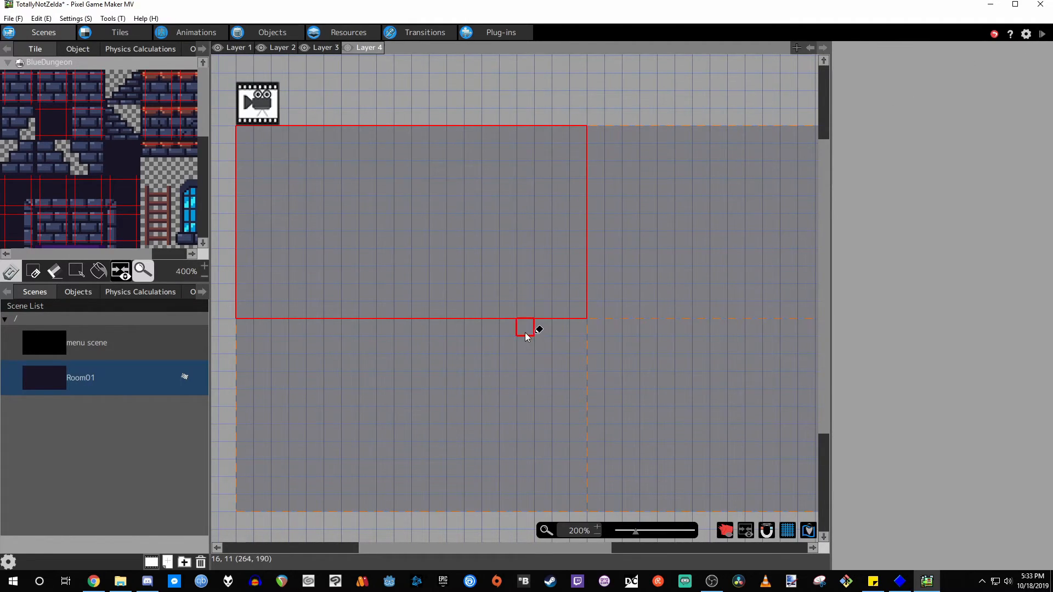
Step: Save the project and test-play the game, closing the game window when done
key(ctrl+s)
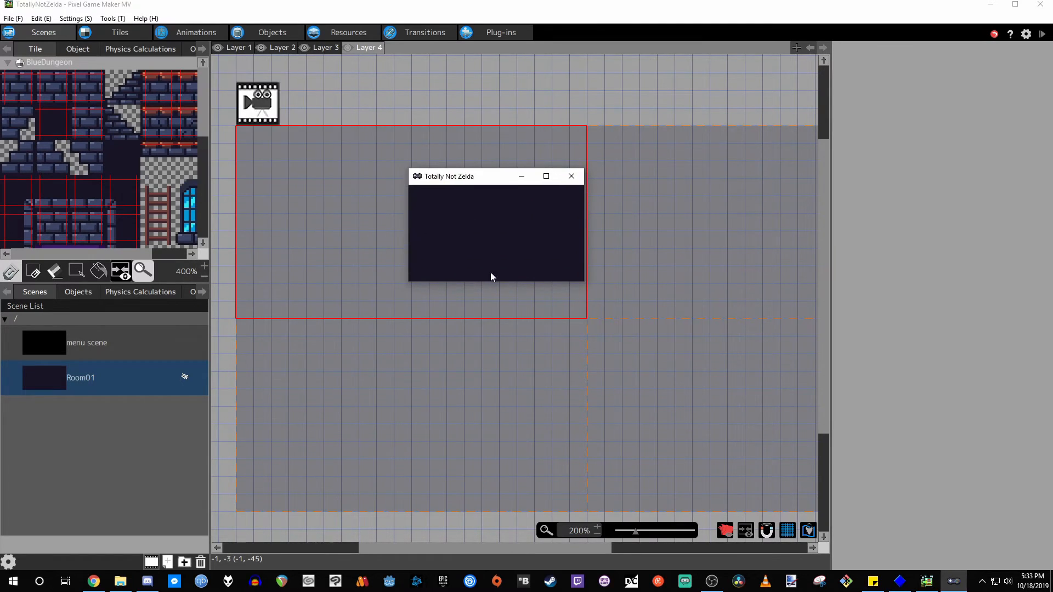
click(571, 177)
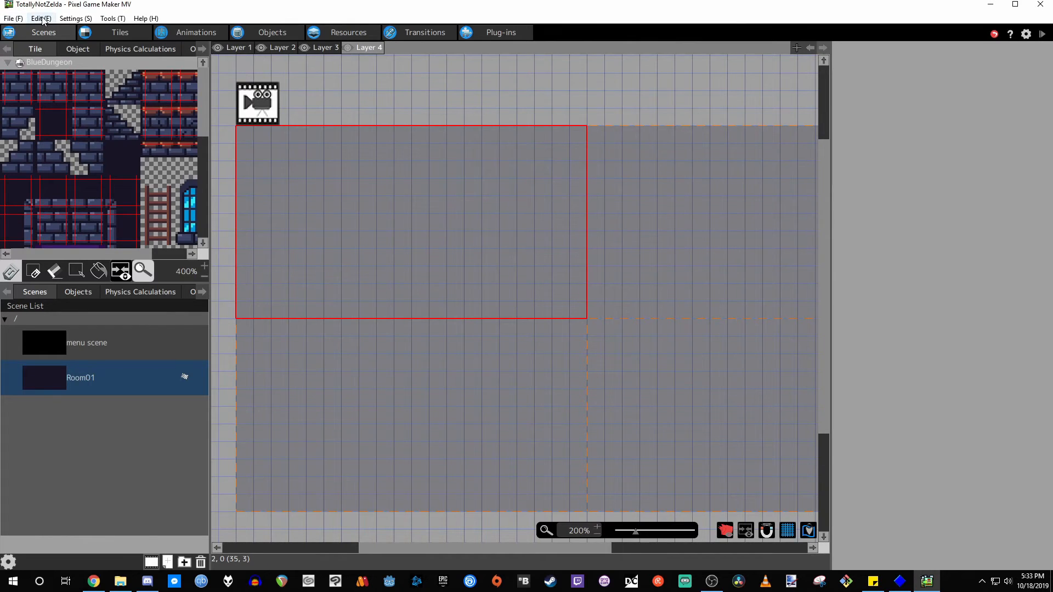
Step: Enable Enlarged Display in the project settings and set it to x4
click(70, 18)
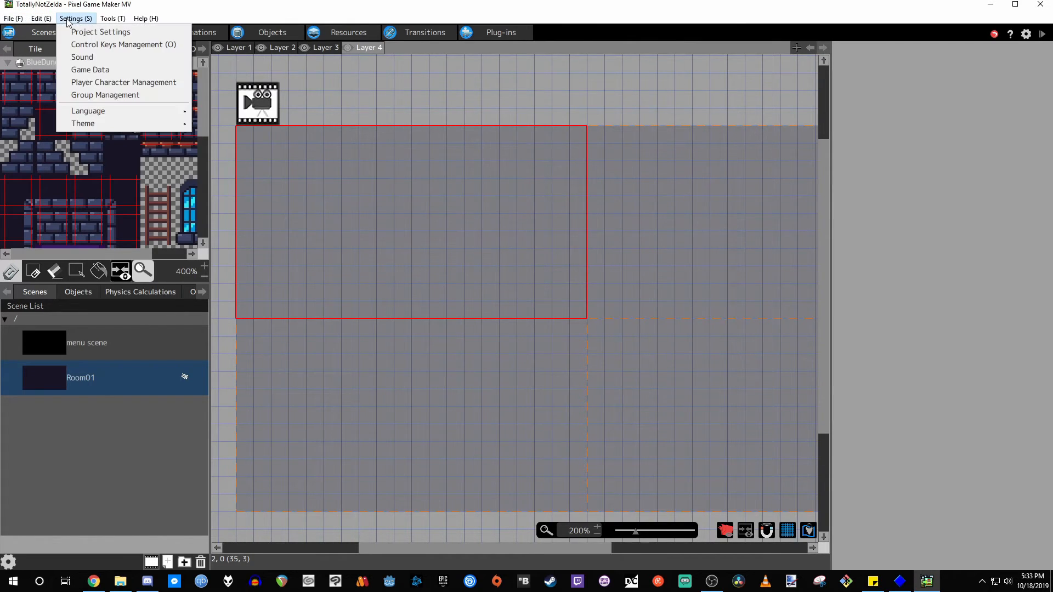
click(98, 33)
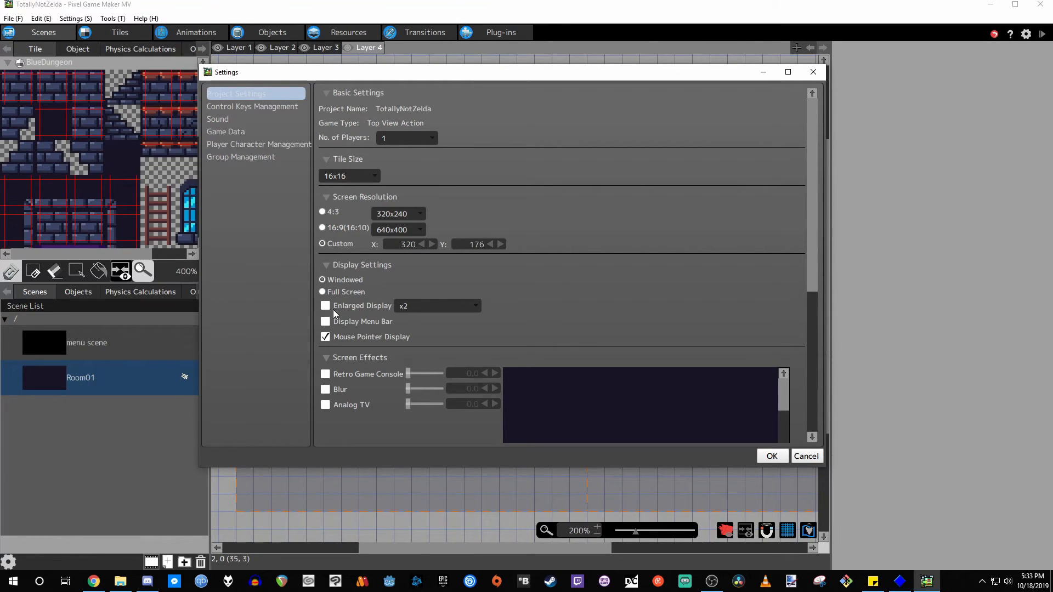
click(420, 307)
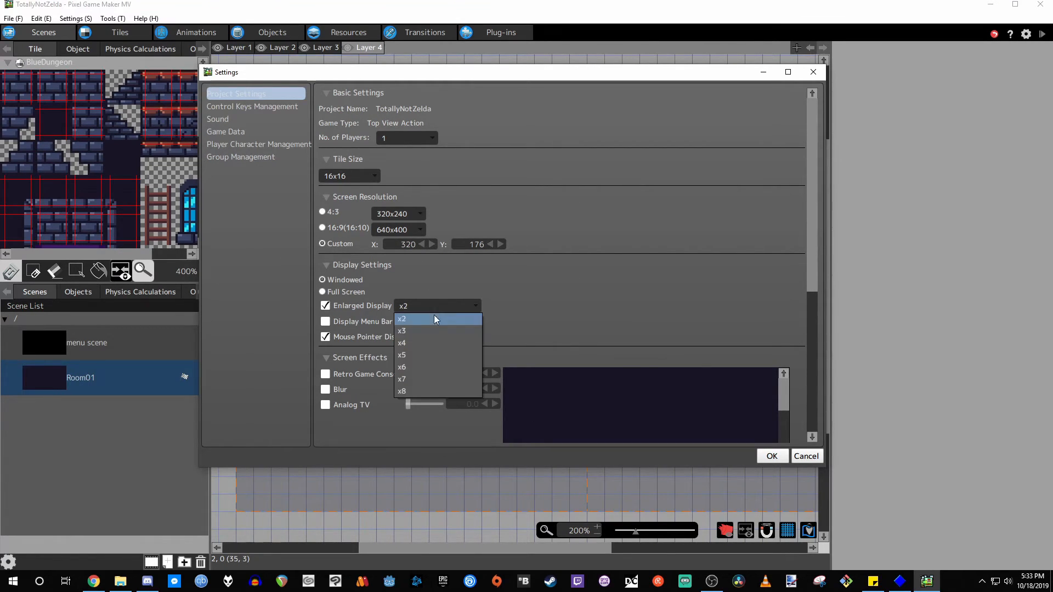
click(427, 337)
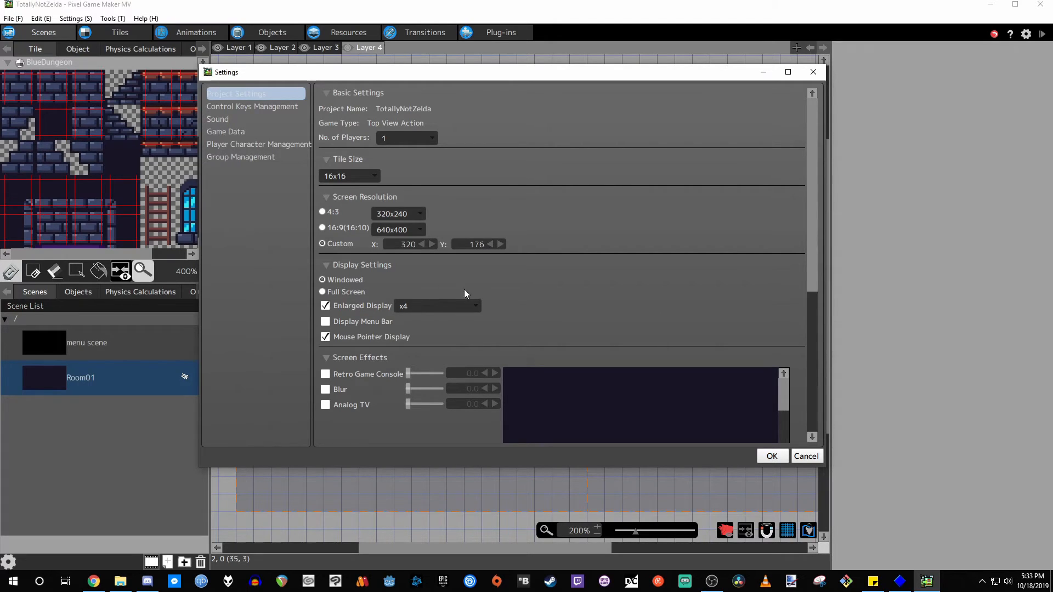
click(768, 457)
Step: Test-play the game with its window moved fully into view, and close the game window
key(F5)
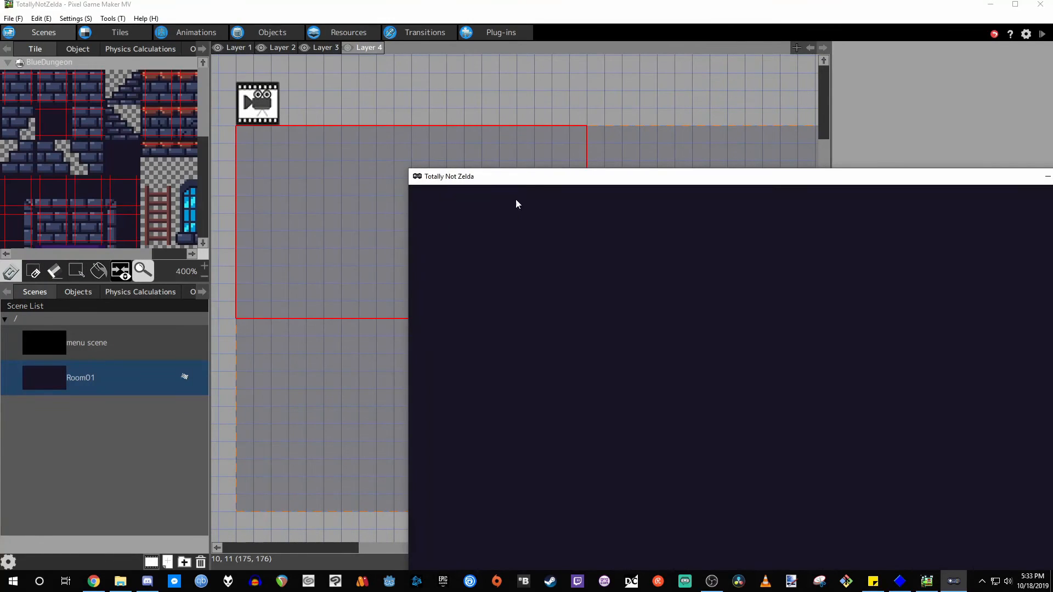
drag(544, 184, 312, 82)
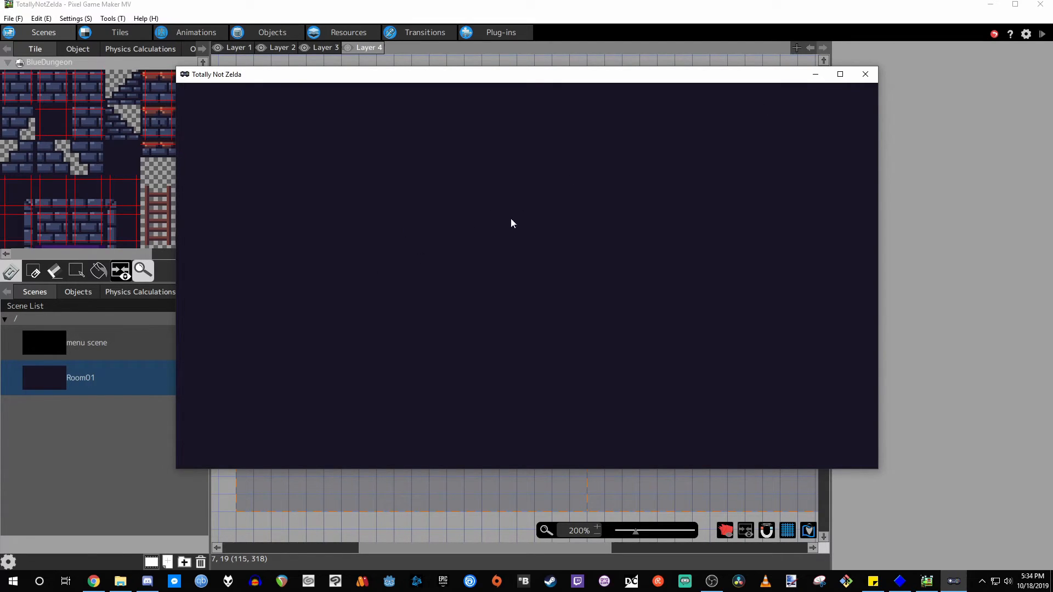
click(865, 74)
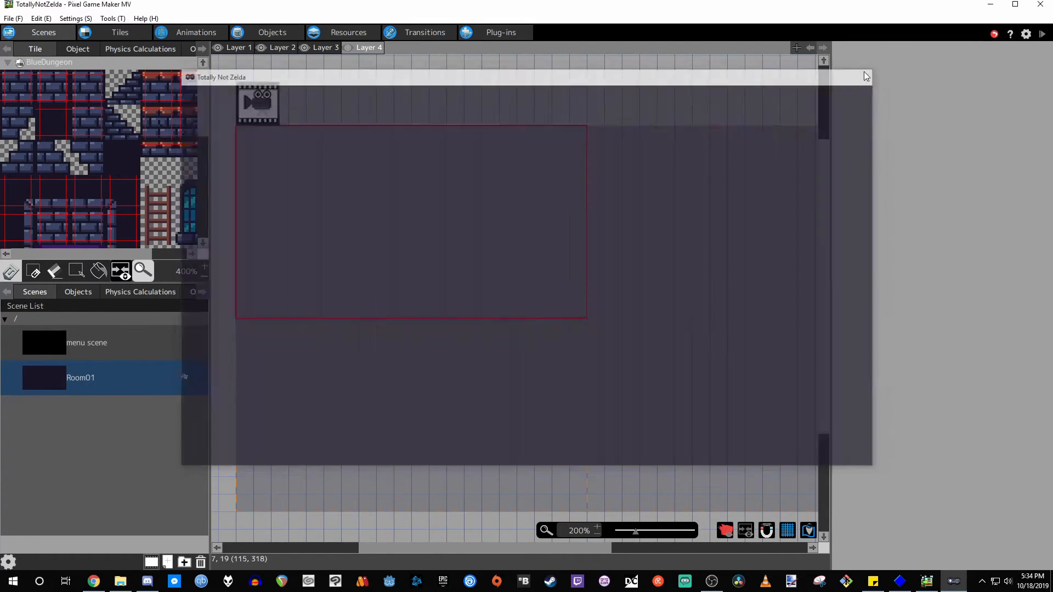
Step: Choose the rectangle drawing tool, hide the red overlay lines on the BlueDungeon tileset, and look through its tiles
scroll(395, 219, down, 5)
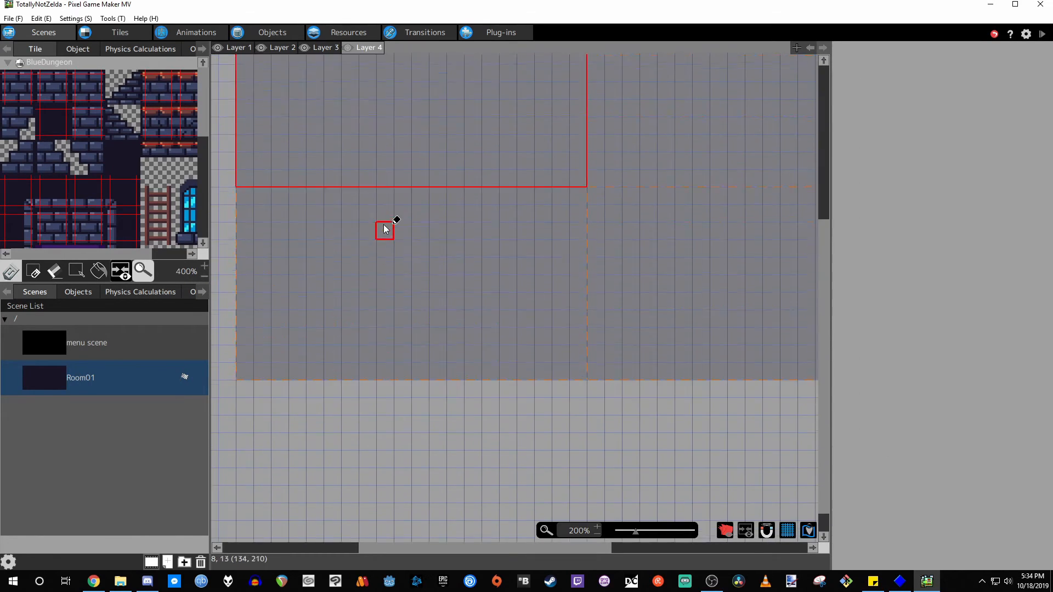
scroll(395, 211, up, 6)
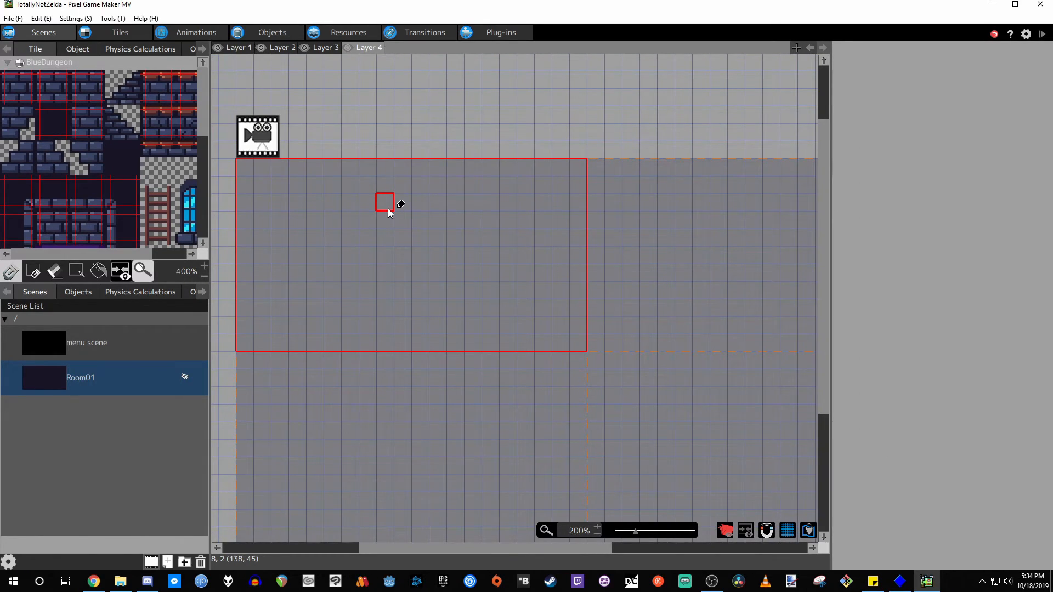
click(39, 272)
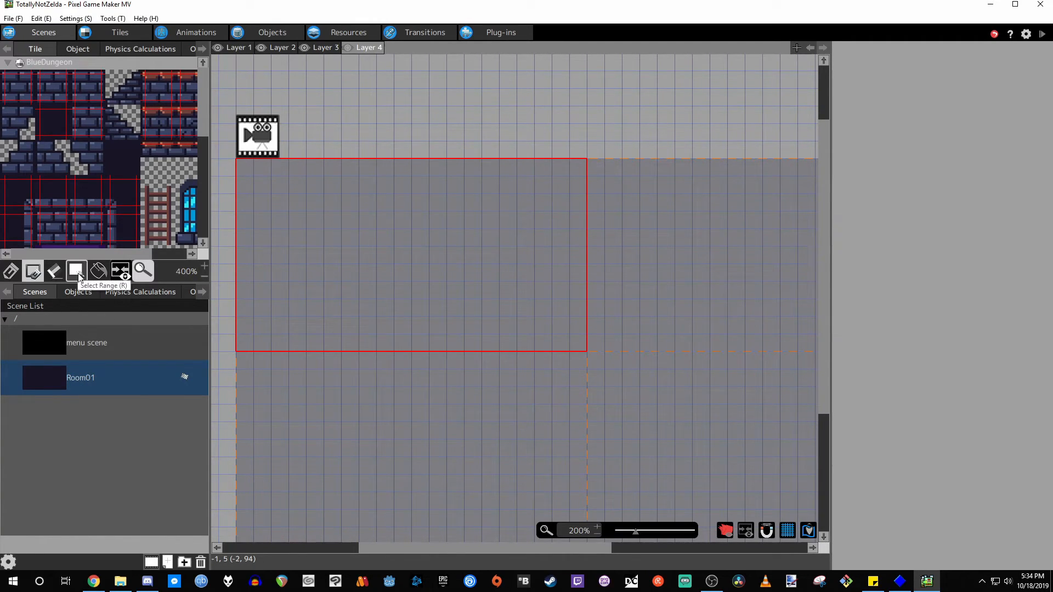
click(123, 272)
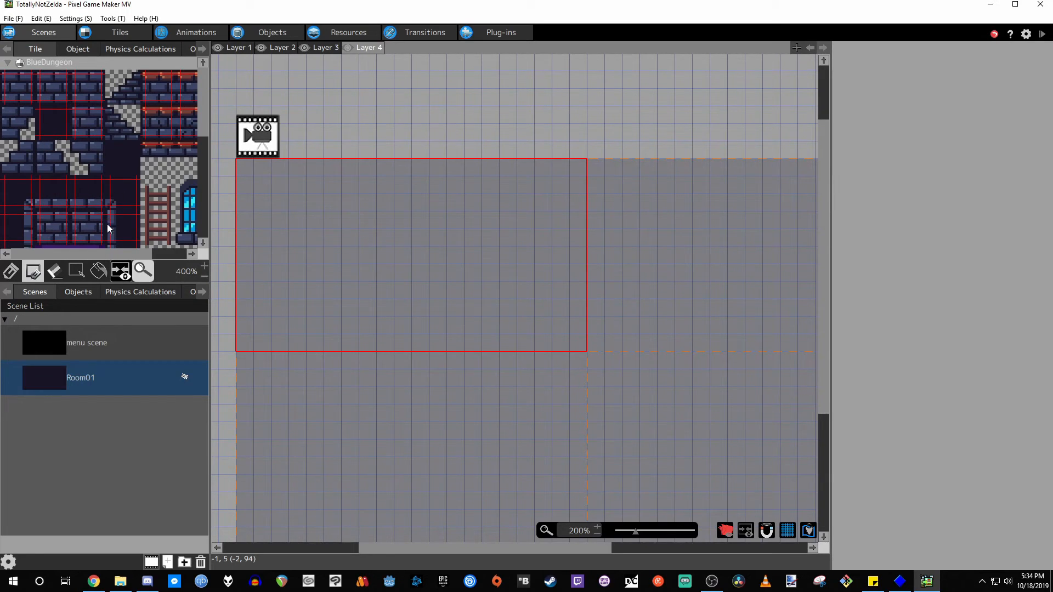
click(119, 277)
click(119, 271)
scroll(91, 142, down, 1)
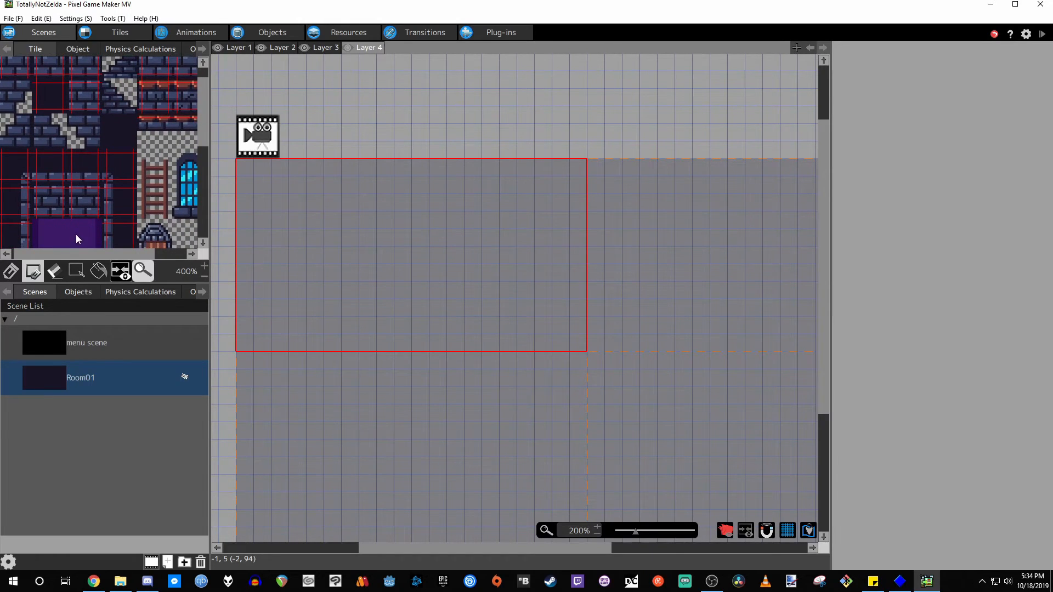
scroll(58, 94, up, 1)
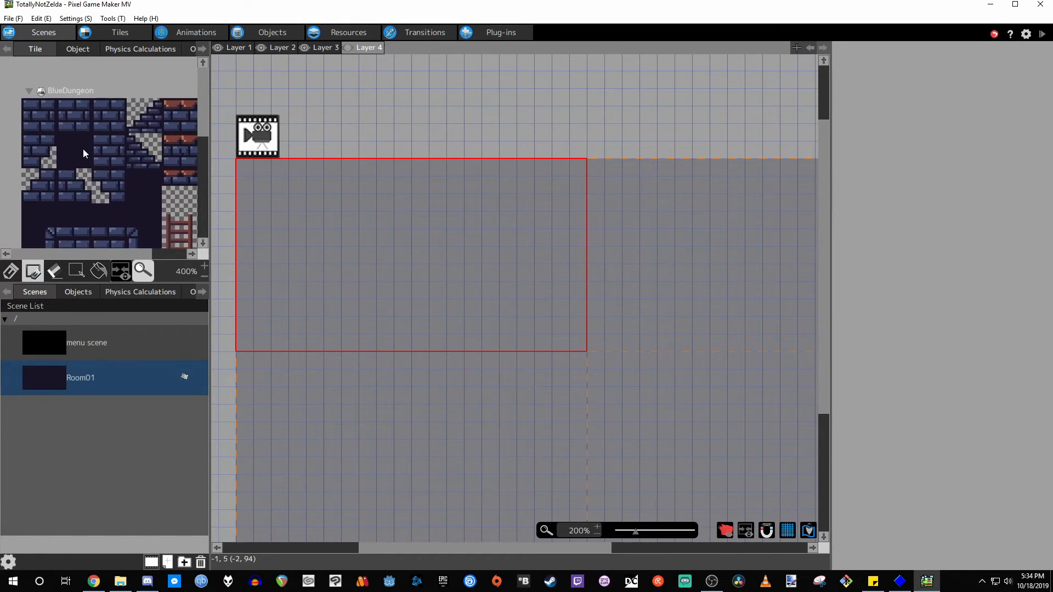
scroll(91, 130, down, 6)
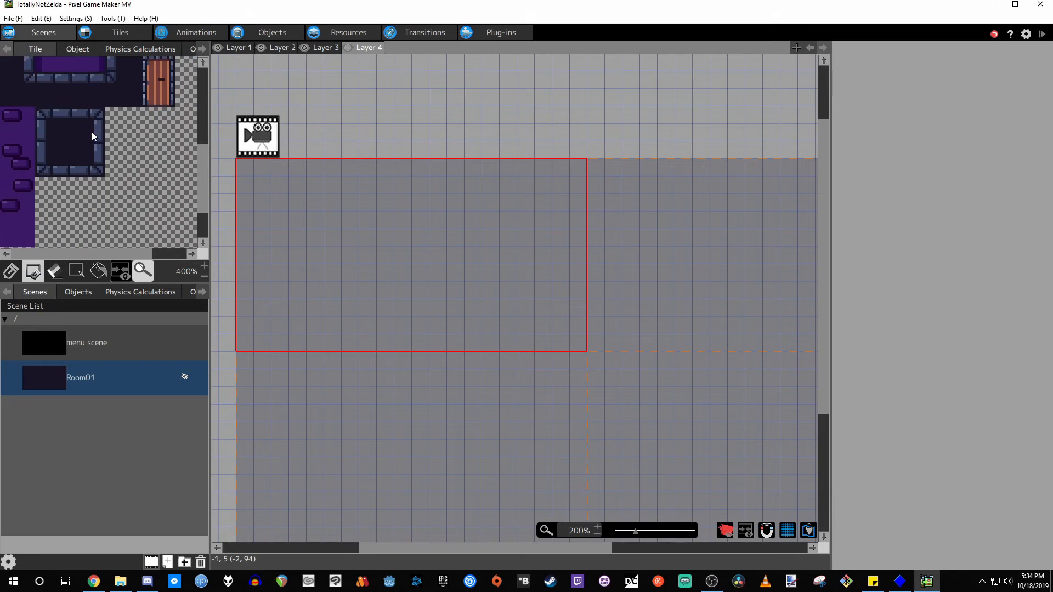
scroll(67, 171, up, 6)
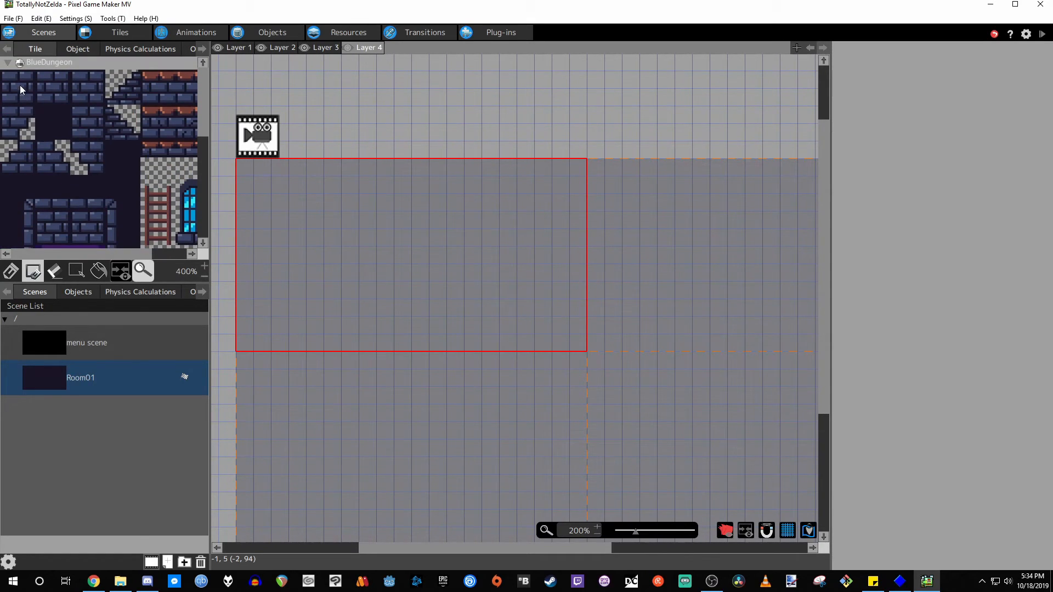
Step: Try painting the first blue brick tile freehand across Room01 with the pen tool, and undo the strokes
click(10, 271)
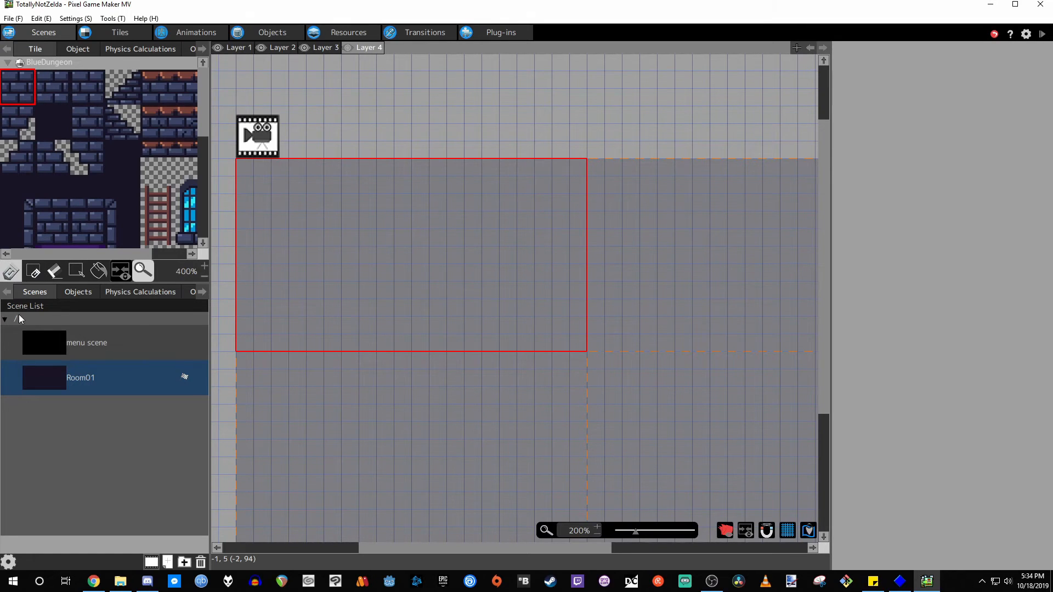
mouse_move(315, 203)
mouse_down()
mouse_move(324, 308)
mouse_move(627, 462)
mouse_move(491, 468)
mouse_up()
key(ctrl+z)
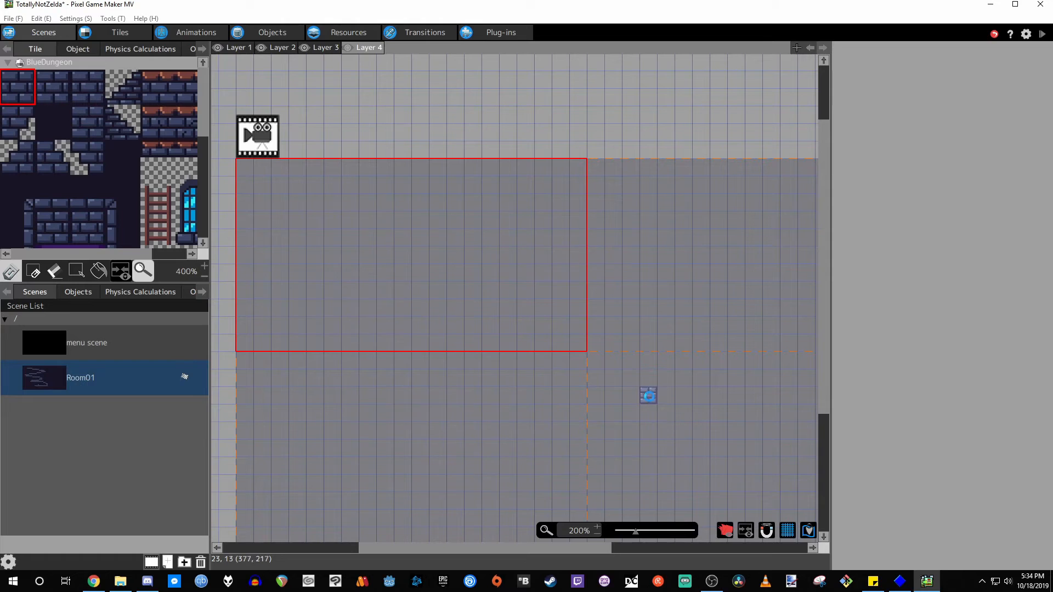
Step: Paint a one-tile-thick ring of brick inside Room01's camera frame and erase the surplus tiles along its outer left side
mouse_move(273, 190)
mouse_down()
mouse_move(560, 189)
mouse_move(560, 344)
mouse_move(305, 343)
mouse_move(277, 211)
mouse_move(273, 333)
mouse_up()
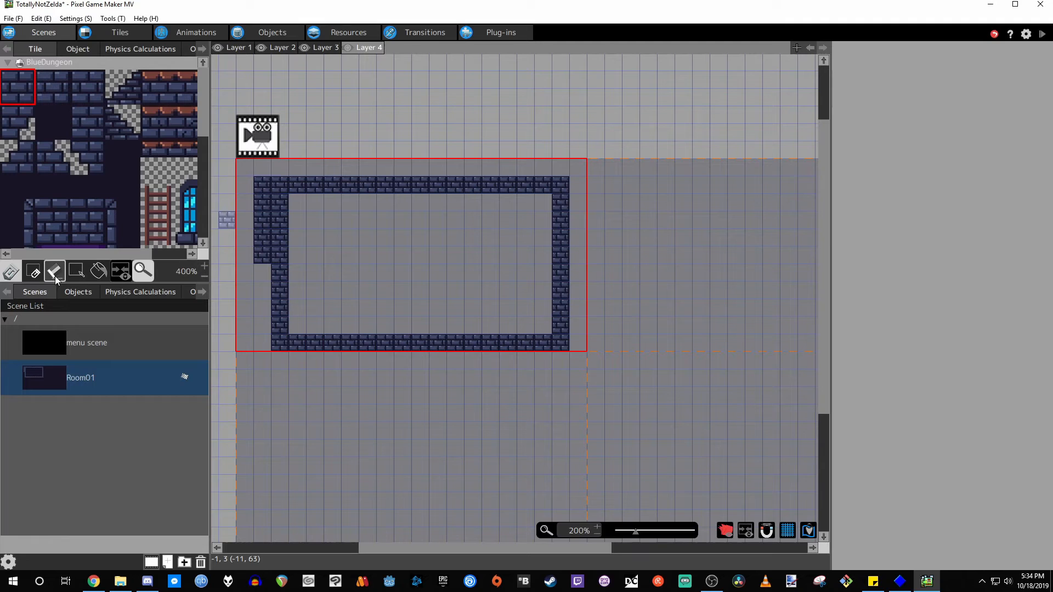
middle_drag(332, 179, 424, 186)
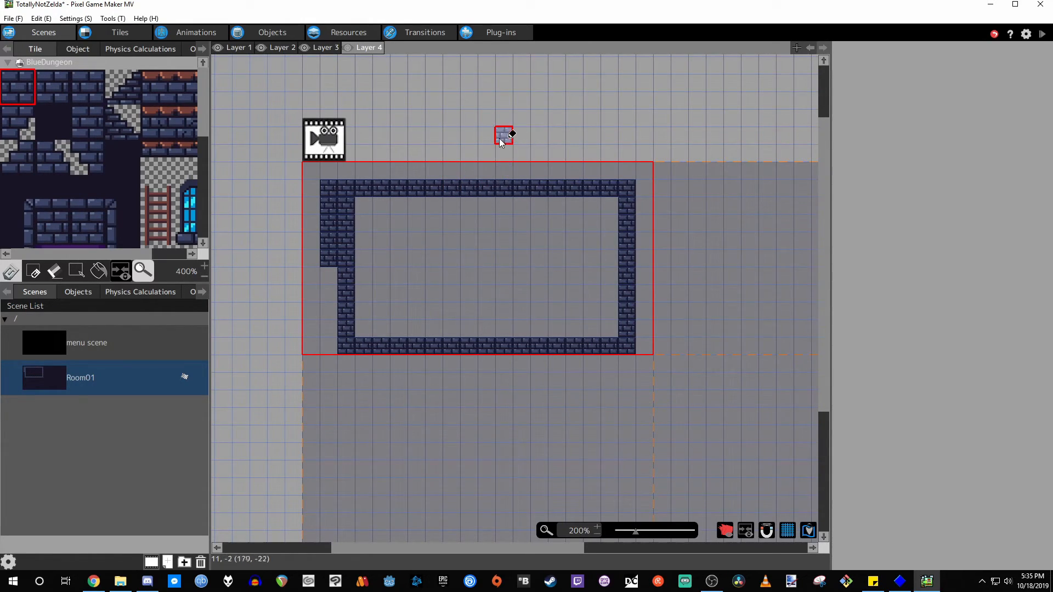
right_drag(329, 186, 323, 283)
right_click(350, 220)
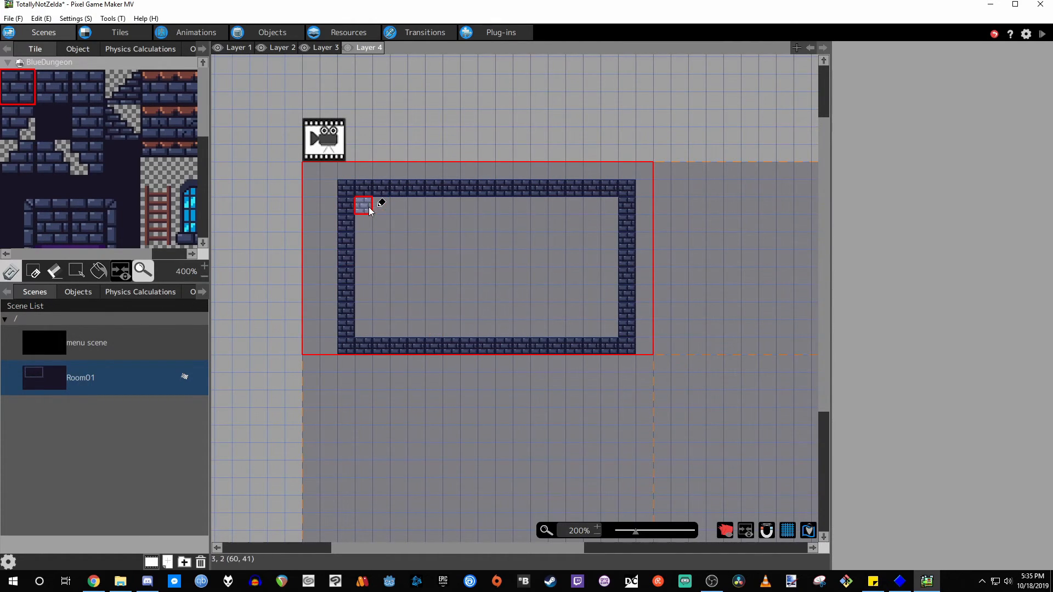
Step: Clear the entire brick ring from Room01 with one rectangular erase
click(77, 272)
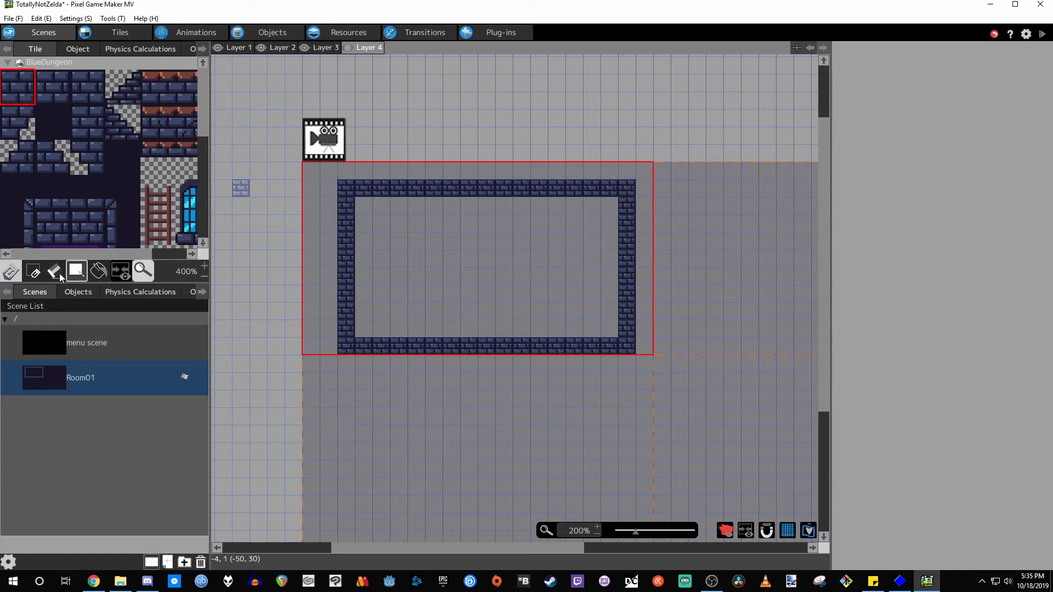
click(34, 272)
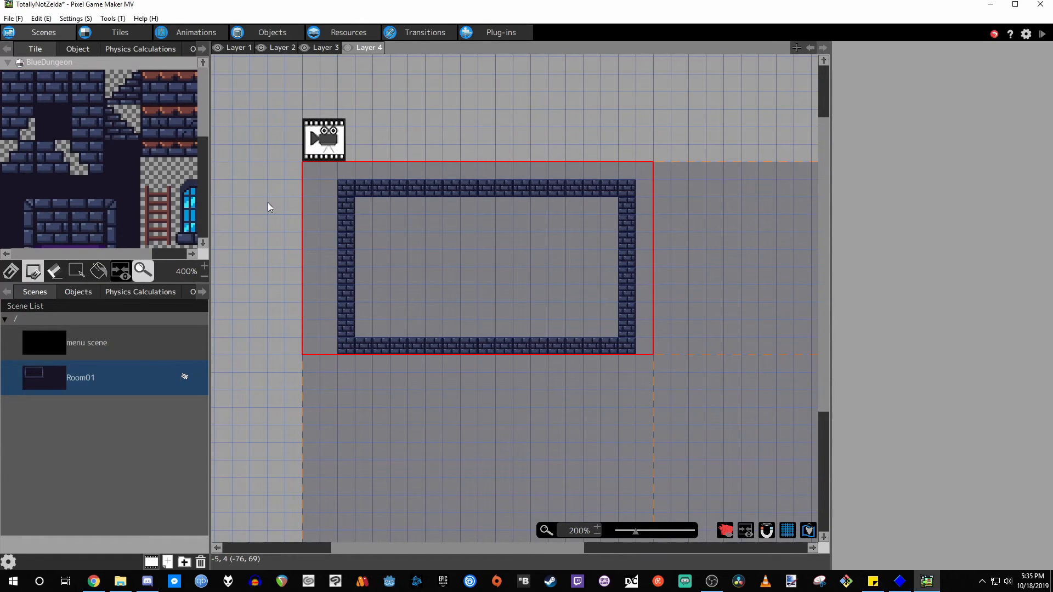
drag(338, 179, 686, 400)
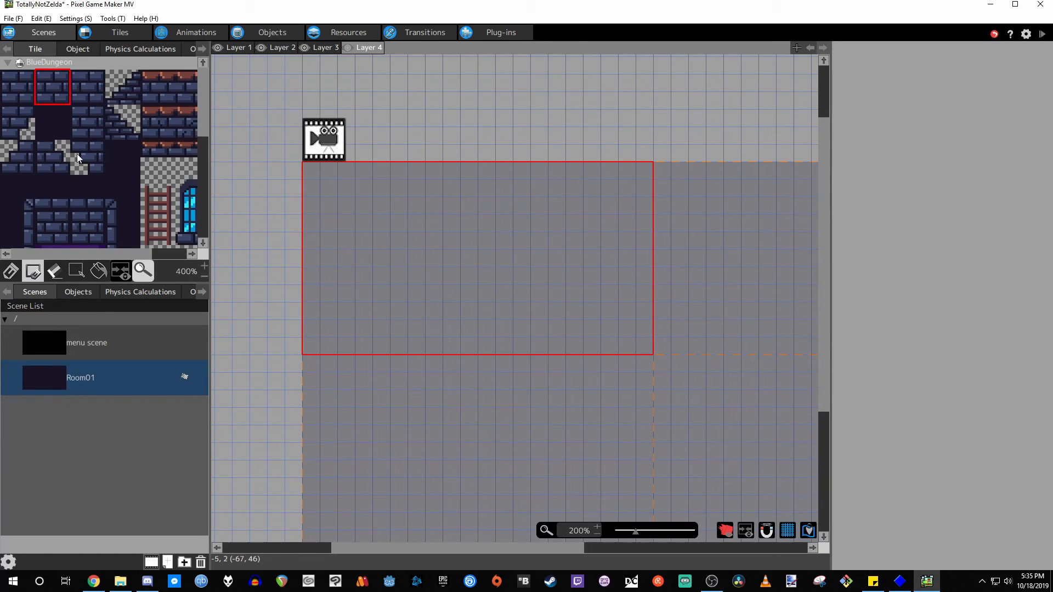
Step: Lay a 16-tile horizontal row of the framed room's brick wall tile on Room01's Layer 4, from cell 2, 2 to 17, 2
scroll(77, 159, down, 4)
scroll(80, 164, up, 1)
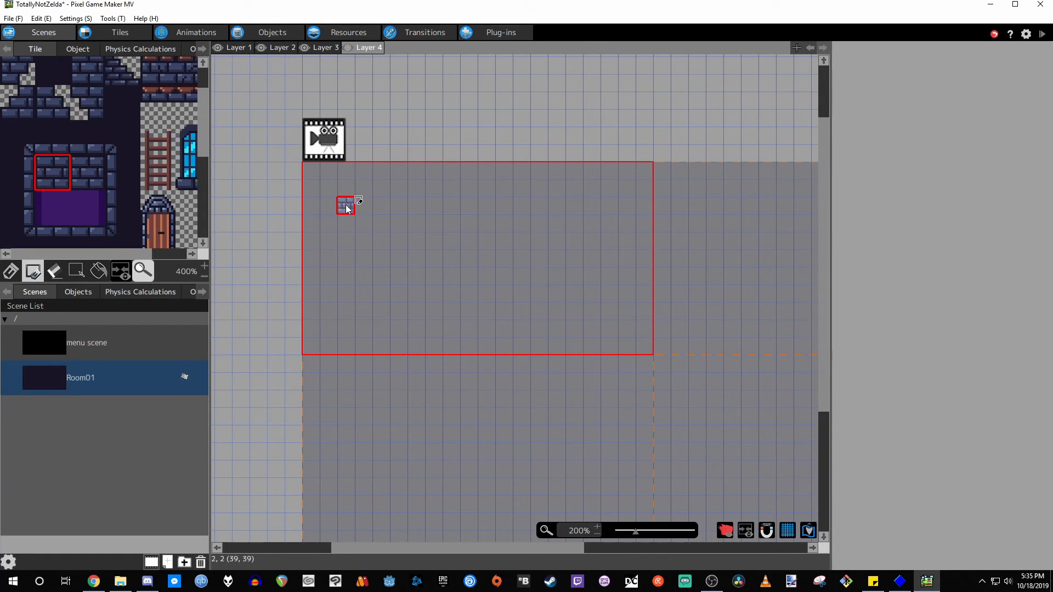
drag(347, 209, 609, 212)
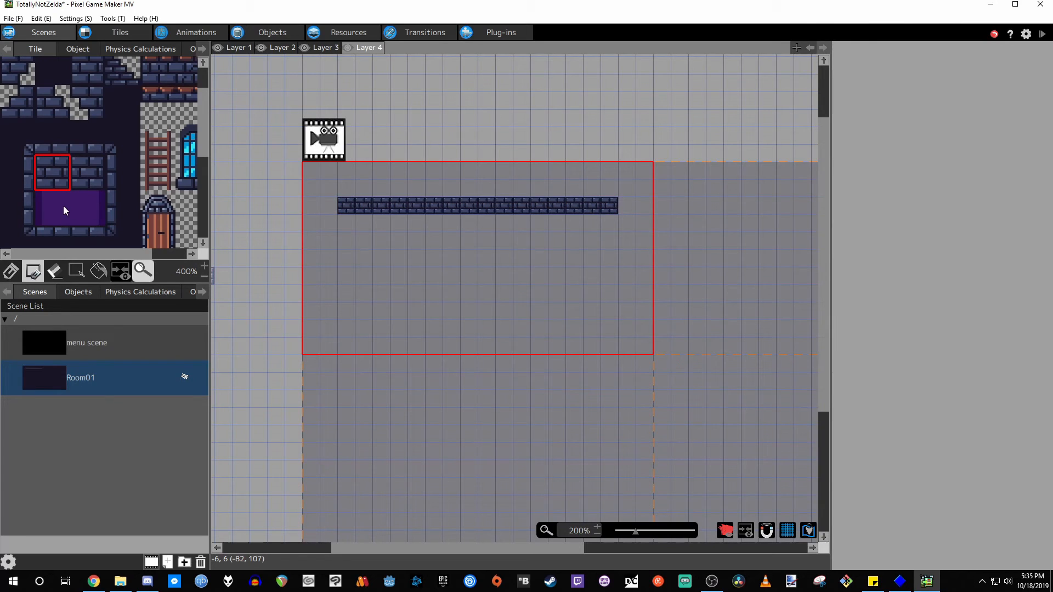
Step: Cap both ends of the brick row with the matching side-edge tiles and place the upper corner tiles above them
scroll(562, 169, down, 2)
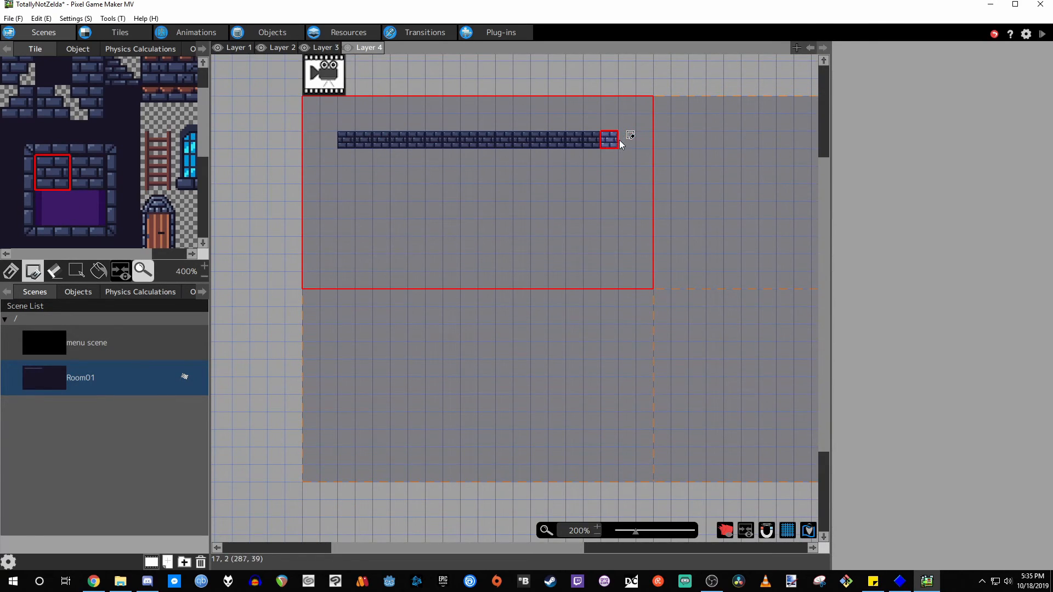
click(21, 169)
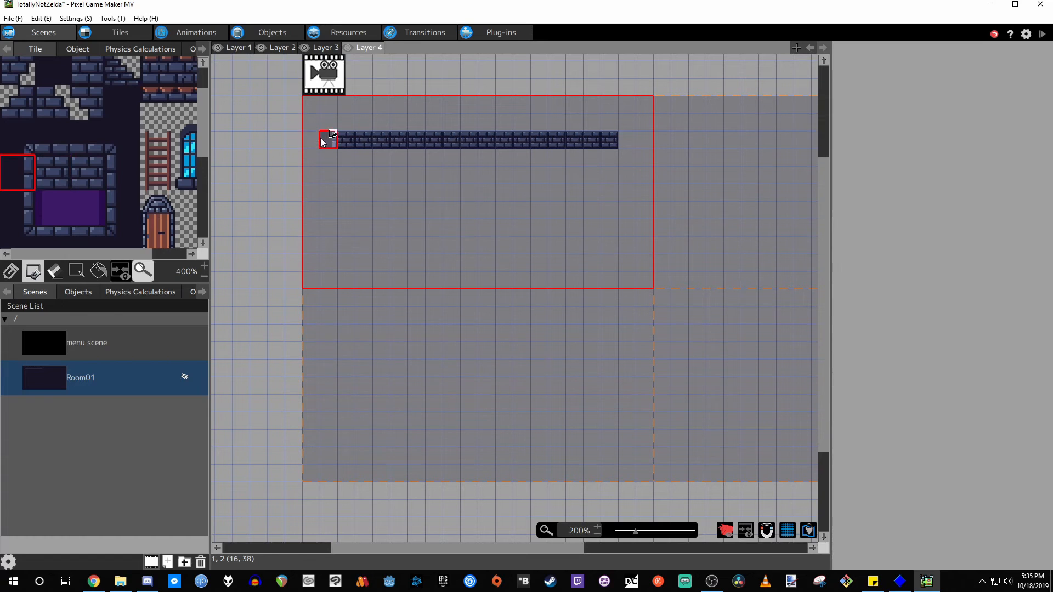
click(329, 141)
click(30, 147)
click(329, 123)
click(124, 140)
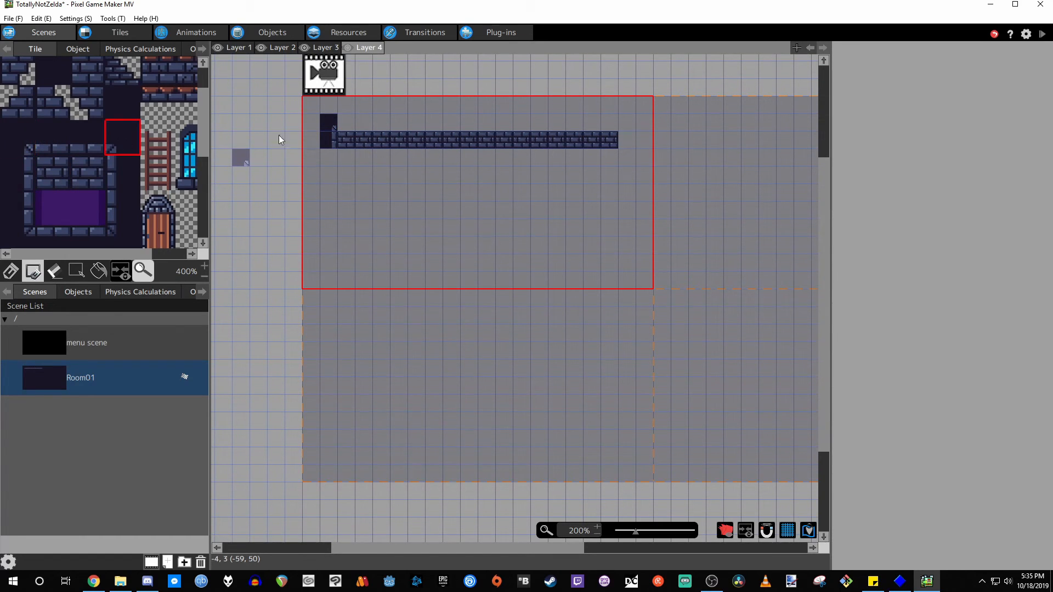
click(627, 122)
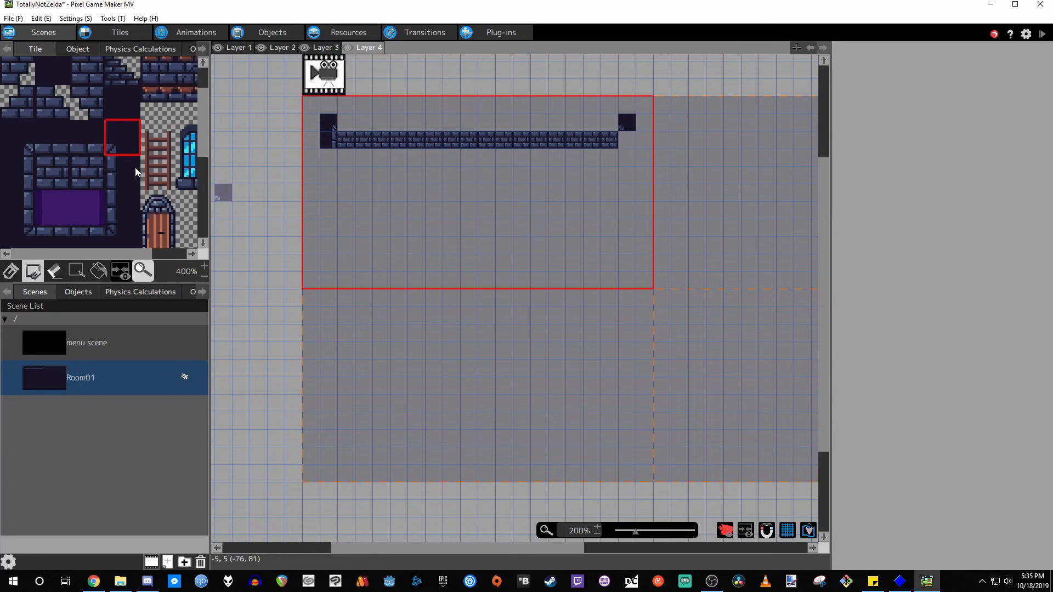
click(117, 176)
click(630, 142)
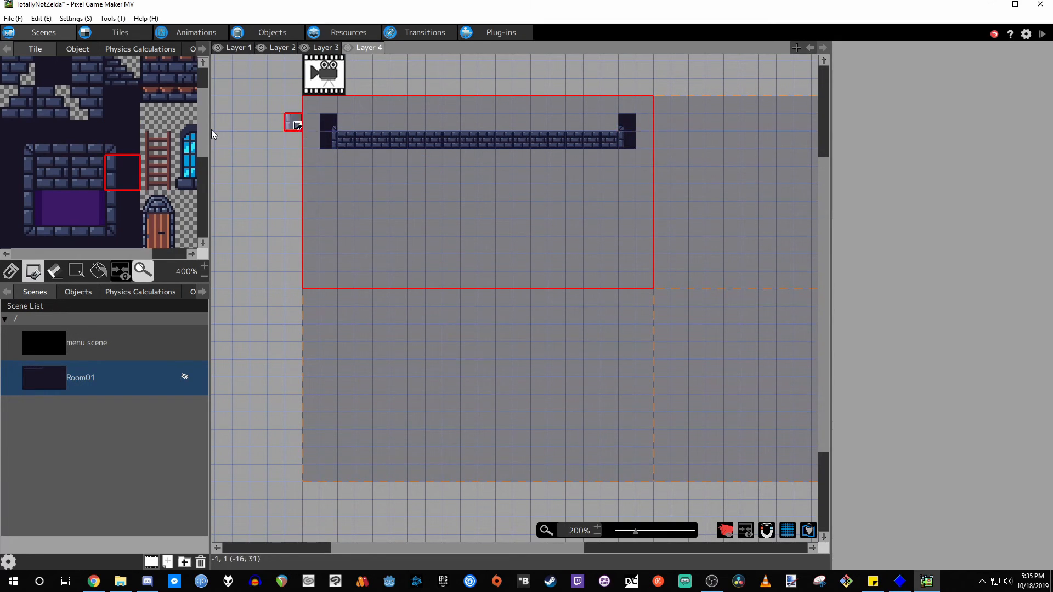
Step: Fill the row above the brick wall with the top-trim tile, joining the two upper corners
click(90, 144)
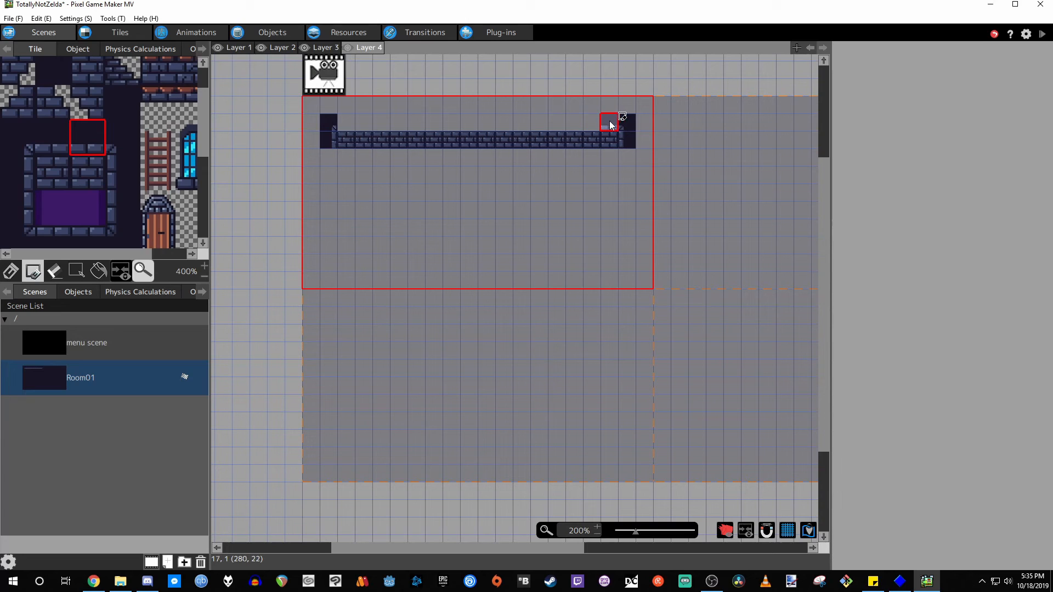
drag(610, 120, 507, 122)
drag(406, 122, 345, 120)
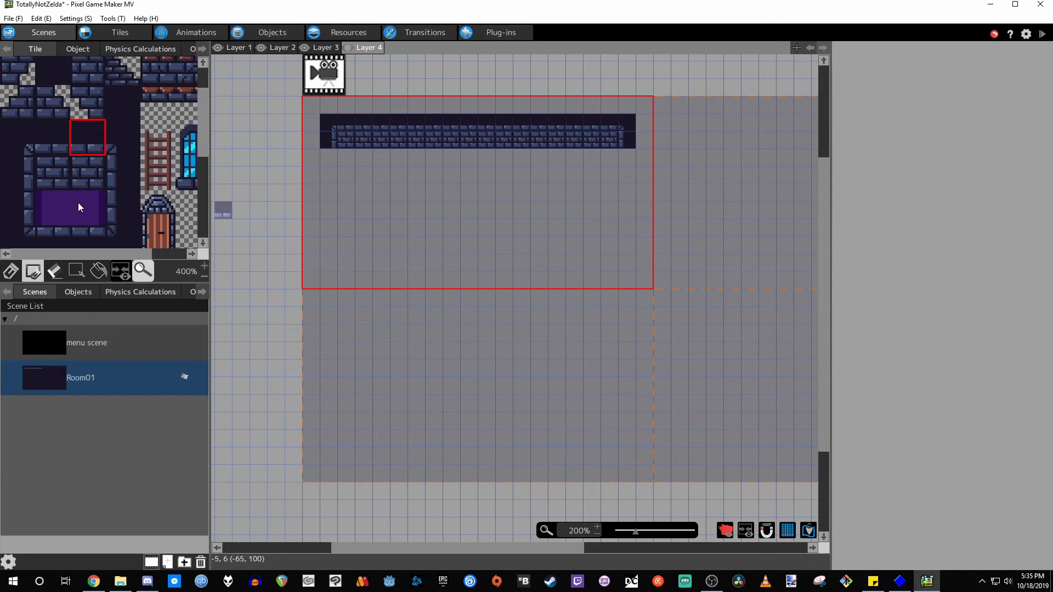
Step: Stamp the full four-tile top trim strip as one block below the brick wall, and erase that test strip
click(38, 143)
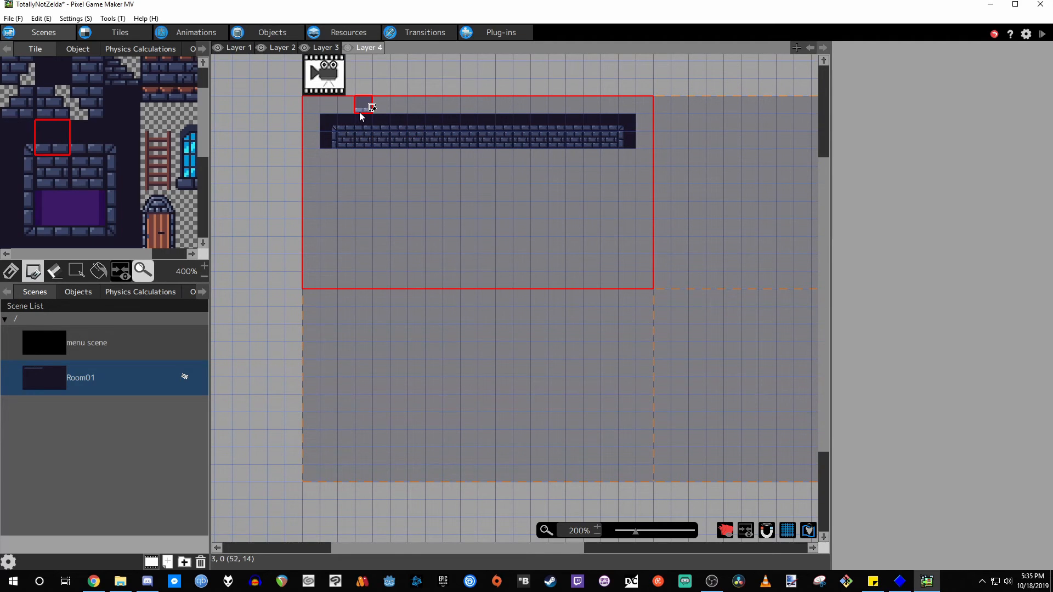
scroll(368, 118, up, 4)
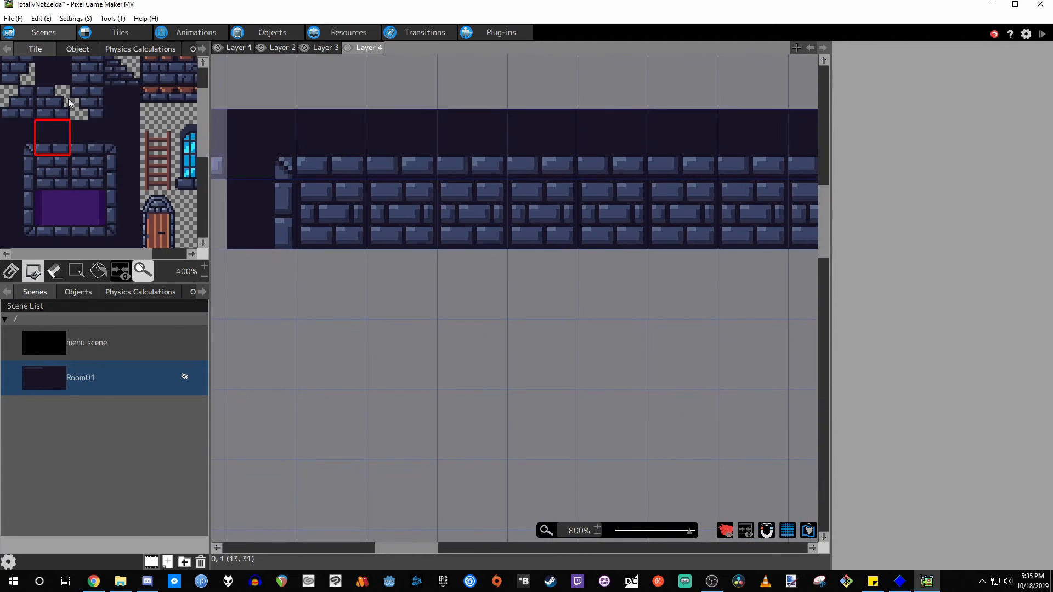
drag(25, 141, 90, 141)
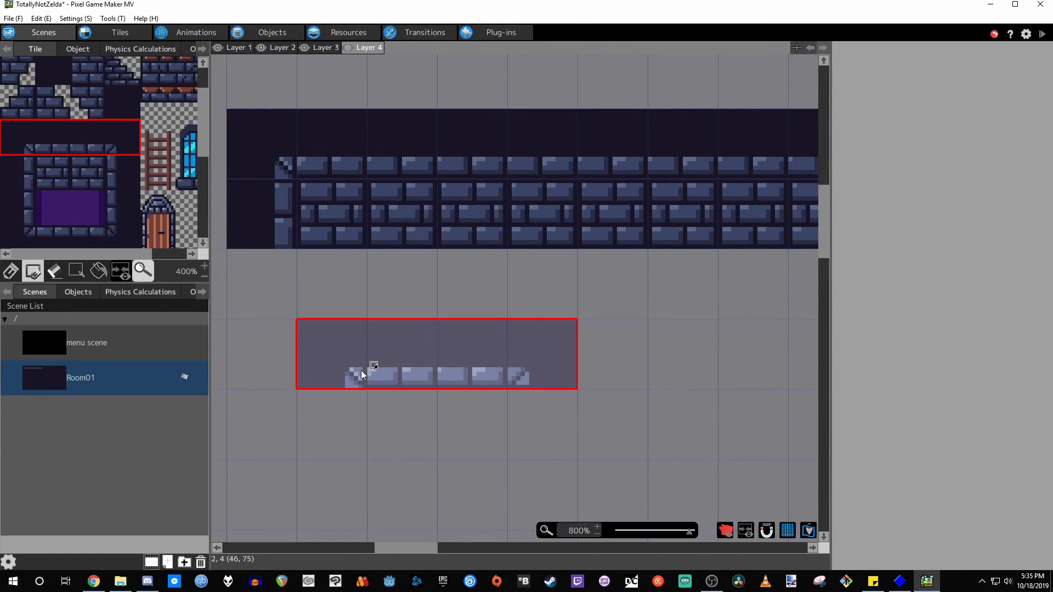
click(301, 228)
click(11, 270)
click(465, 373)
right_click(397, 434)
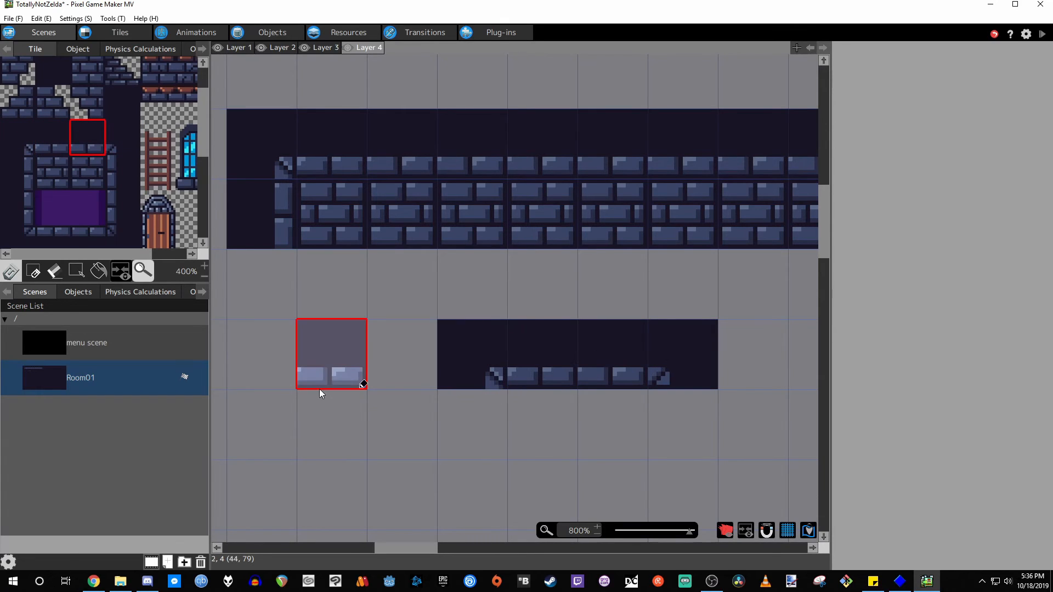
right_click(340, 349)
drag(351, 351, 741, 379)
scroll(471, 279, down, 1)
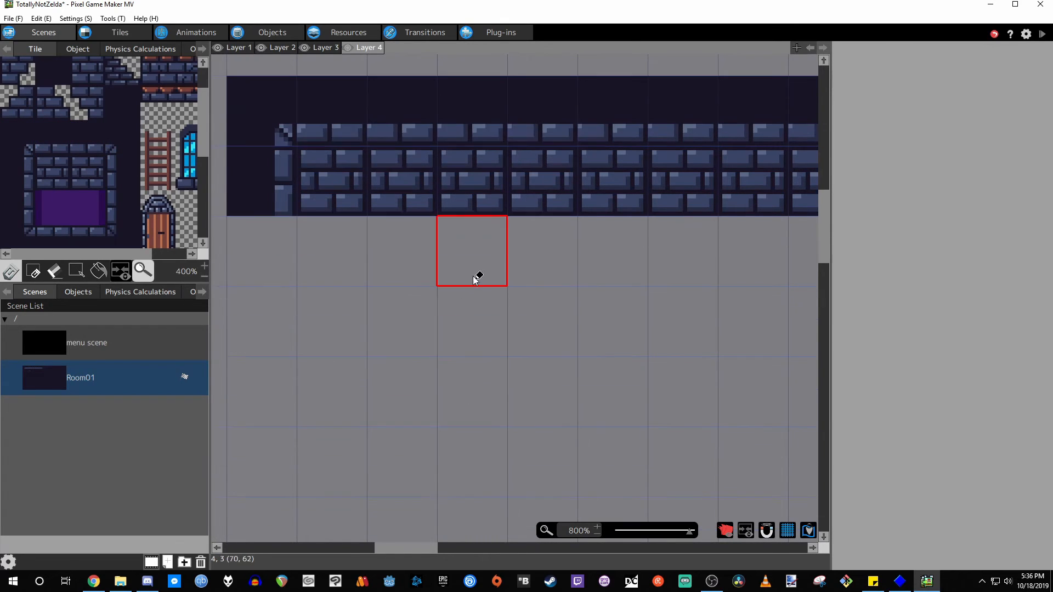
Step: Examine the BlueDungeon tileset's frame pieces, including the side-edge tiles, top trim and smaller inner frame
ctrl+scroll(471, 281, down, 2)
middle_drag(398, 216, 332, 186)
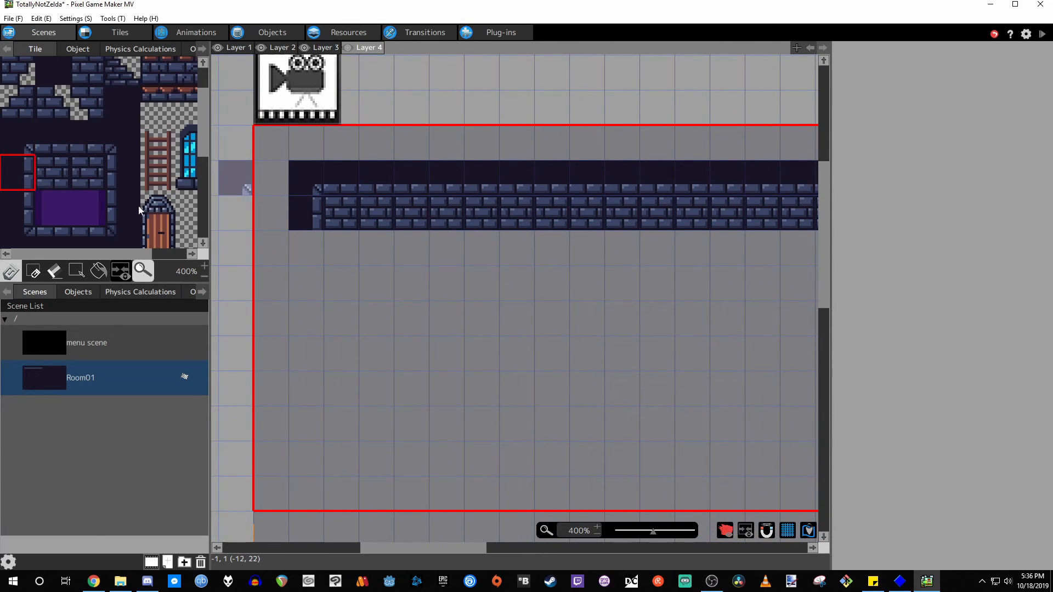
click(21, 203)
click(18, 187)
click(16, 206)
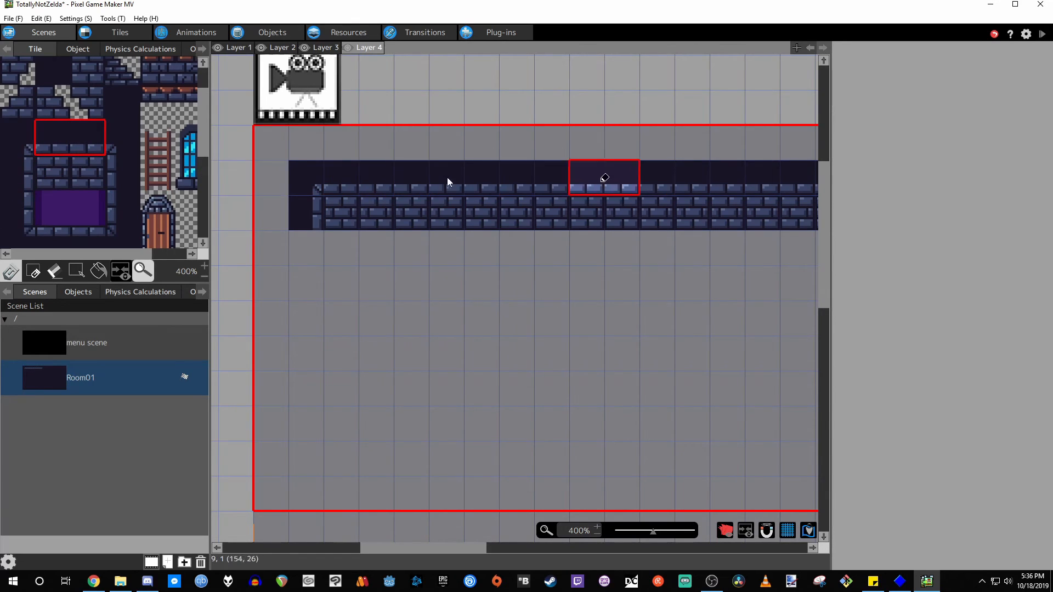
click(99, 241)
scroll(72, 185, down, 1)
click(118, 94)
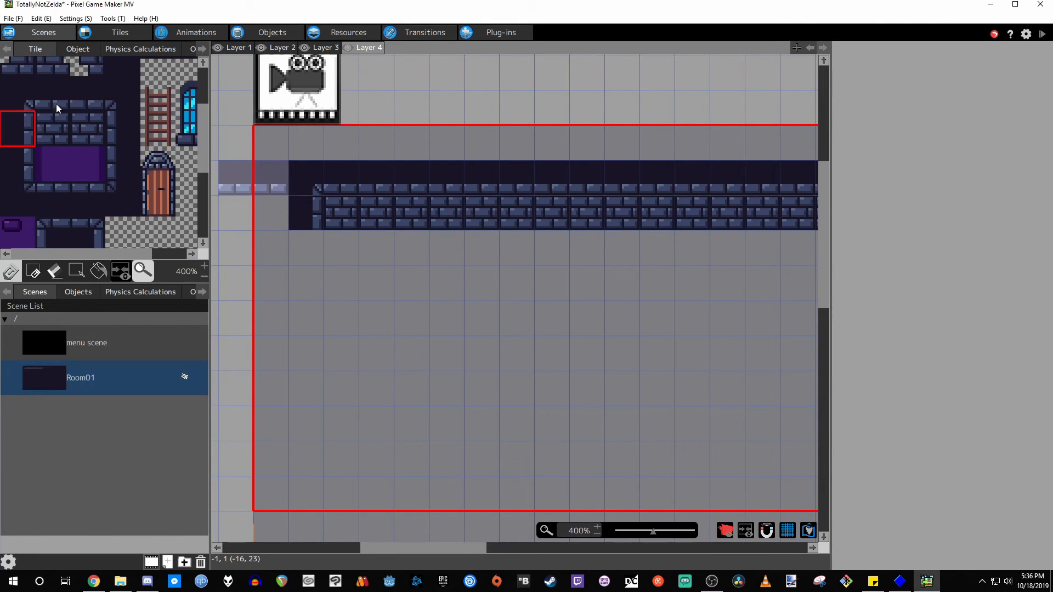
scroll(86, 161, down, 2)
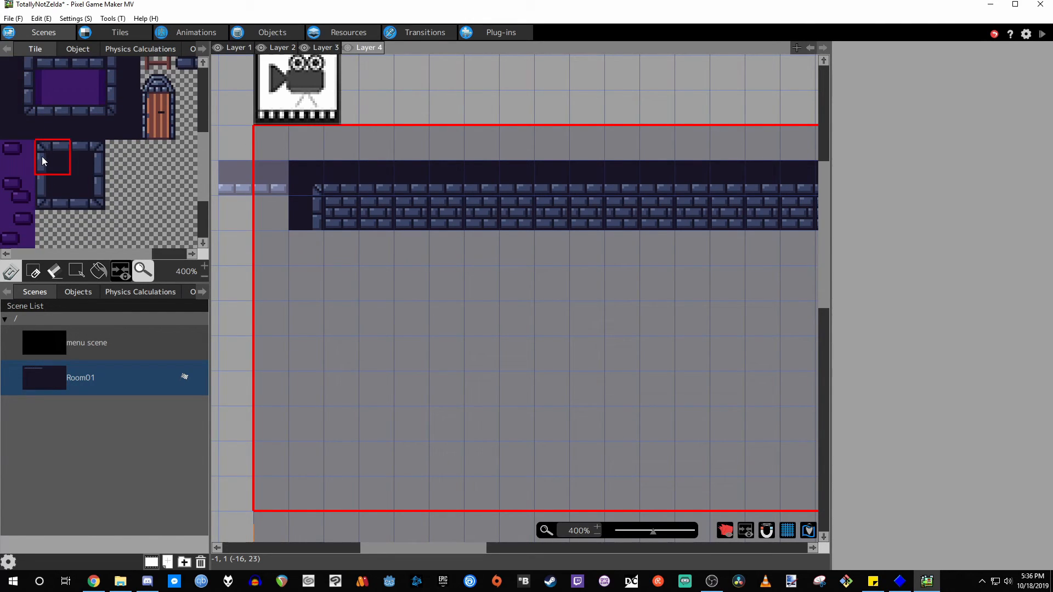
middle_drag(399, 208, 424, 250)
scroll(70, 197, up, 3)
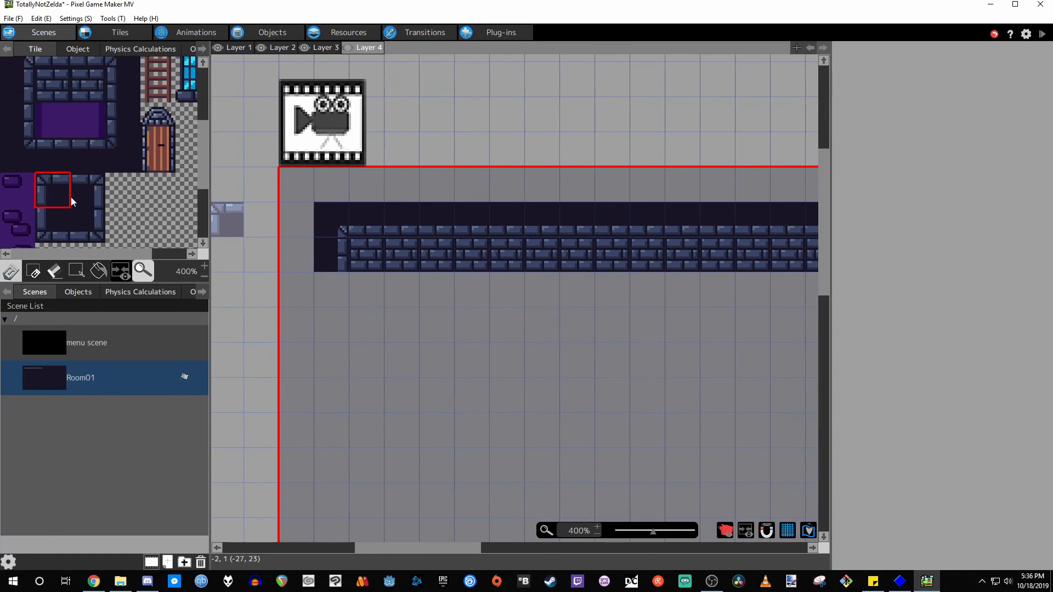
Step: Extend the room's left wall downward with the left side-edge tile, from cell 1, 3 to 1, 9
click(29, 133)
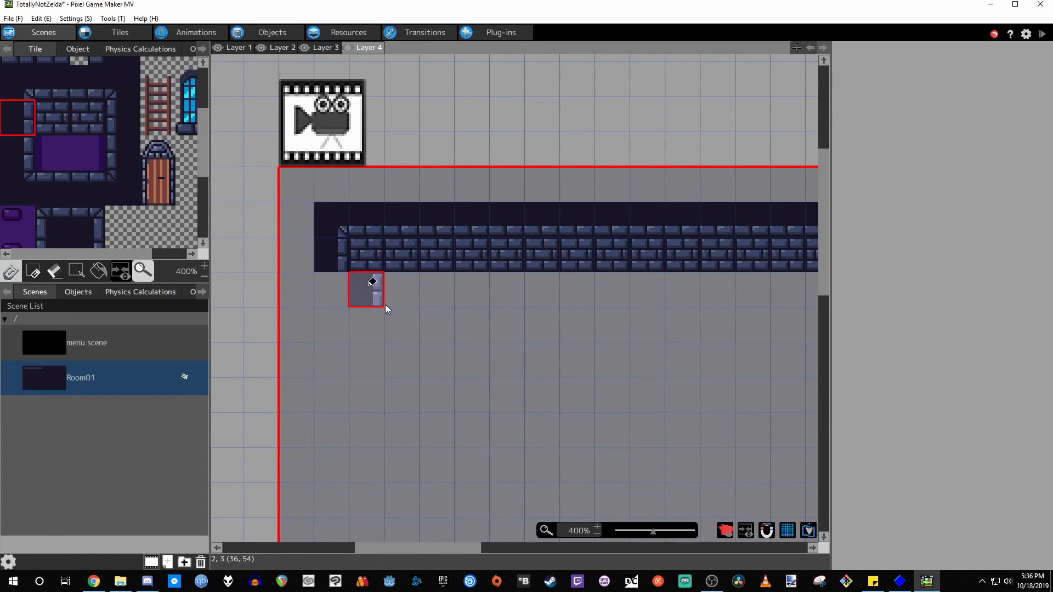
scroll(384, 304, down, 3)
click(32, 271)
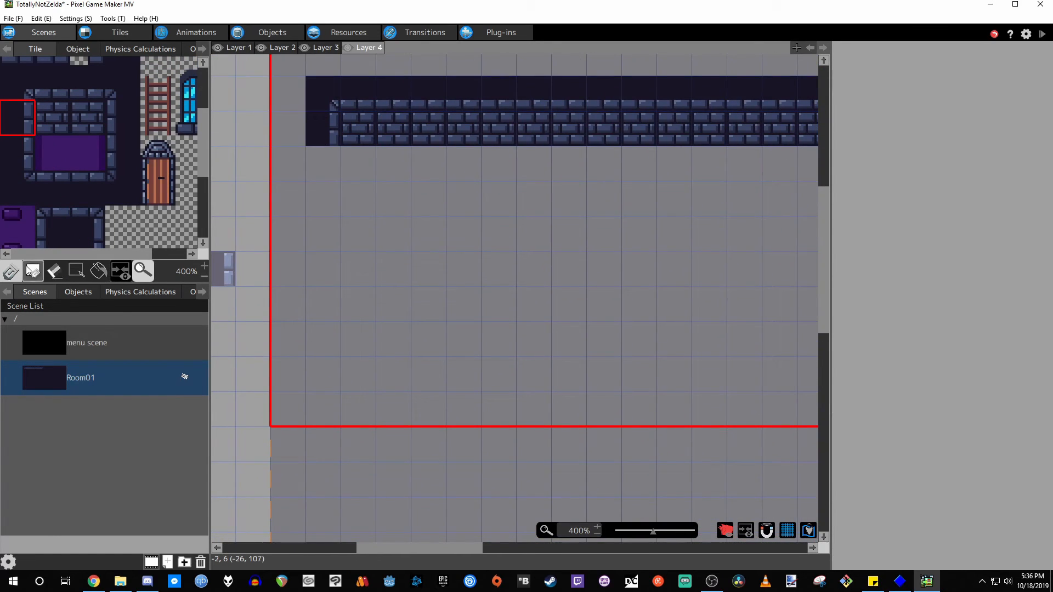
drag(328, 164, 321, 380)
Step: Extend the room's right wall downward with the right side-edge tile, from cell 18, 3 to 18, 9
middle_drag(639, 305, 244, 285)
click(121, 130)
drag(525, 132, 524, 261)
drag(519, 344, 517, 351)
mouse_move(446, 313)
middle_down()
mouse_move(512, 306)
mouse_move(565, 282)
mouse_move(735, 278)
mouse_move(721, 283)
middle_up()
drag(833, 281, 977, 276)
middle_drag(699, 286, 758, 317)
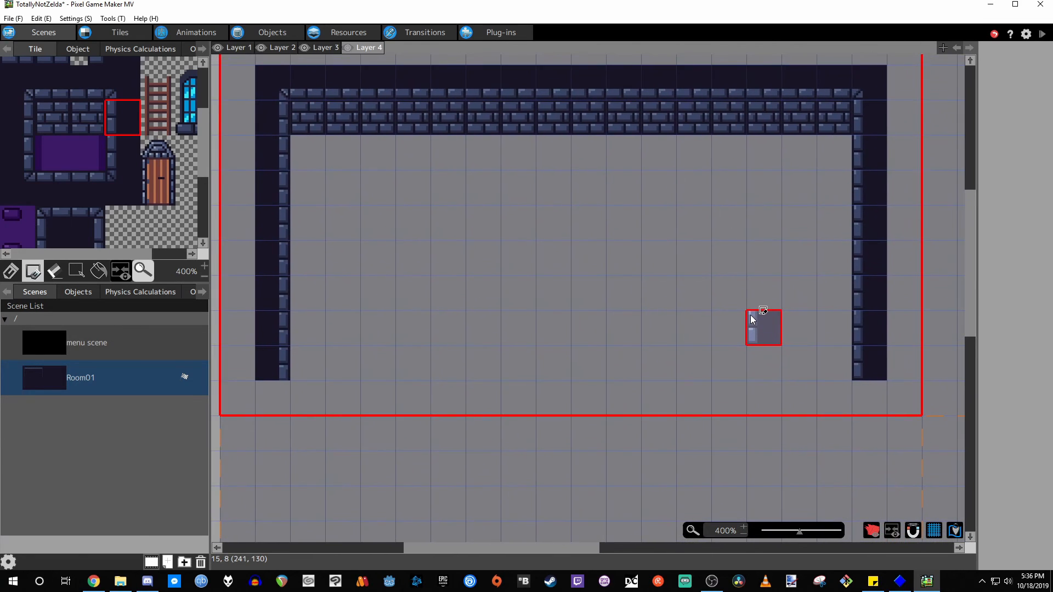
Step: Close the room with a bottom-edge tile row from cell 2, 10 to 17, 10 and matching lower corner tiles at both ends
click(67, 184)
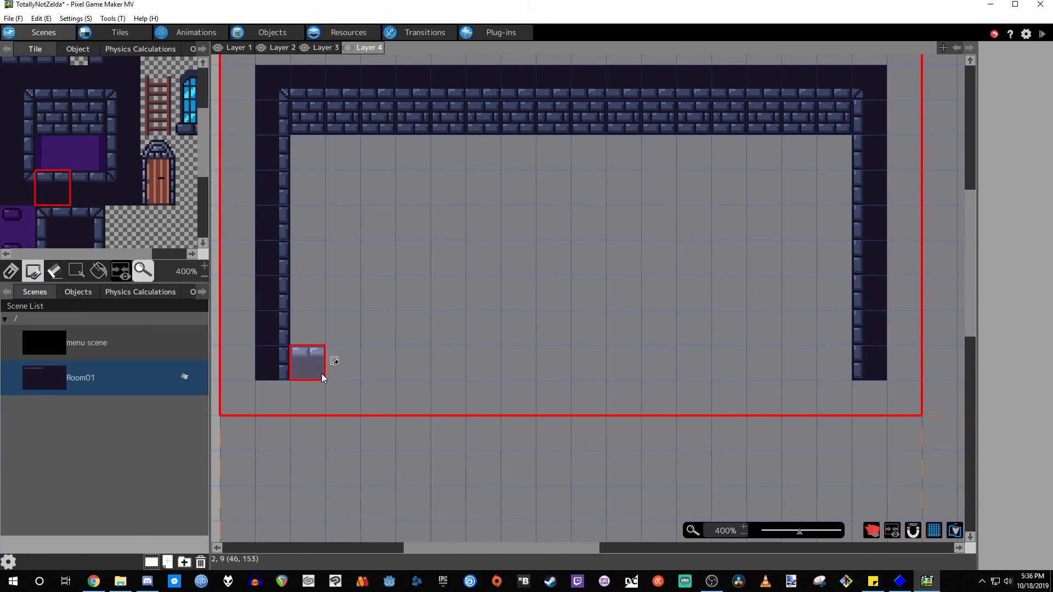
drag(323, 396, 839, 411)
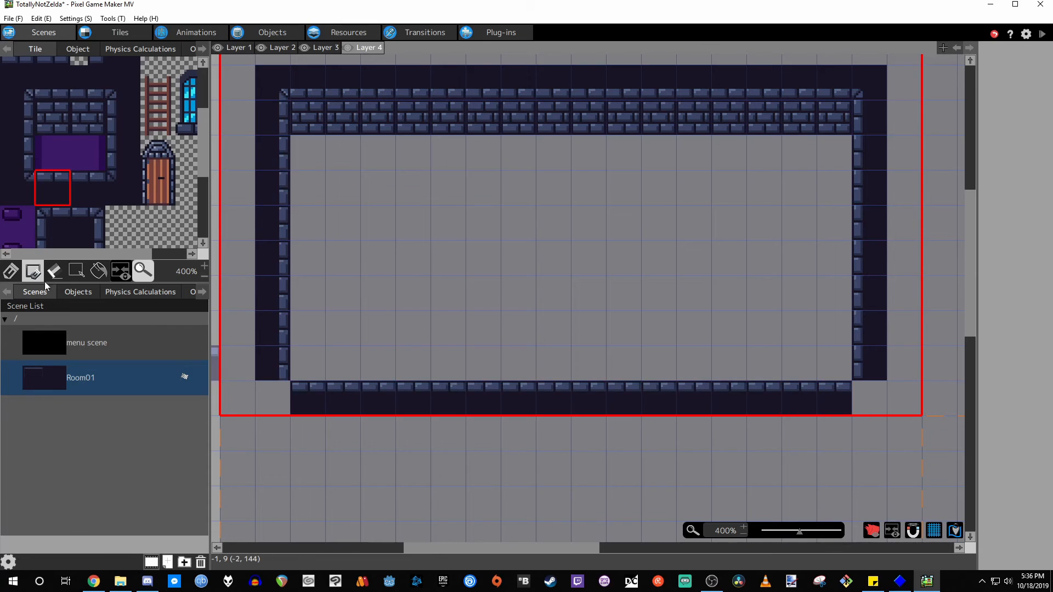
click(22, 180)
click(283, 392)
click(126, 191)
click(873, 396)
scroll(590, 258, up, 1)
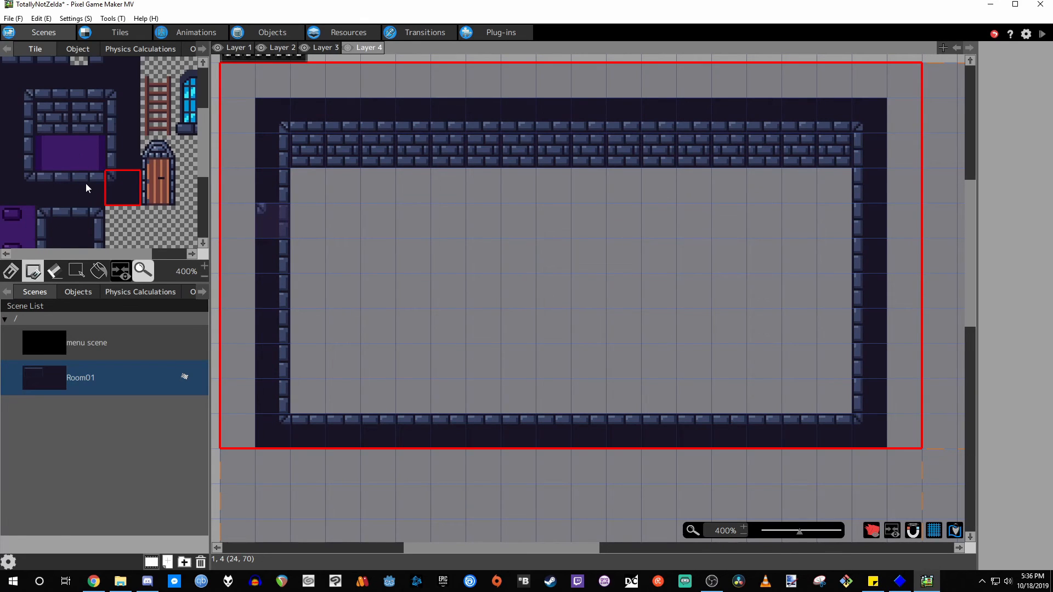
Step: Line the inside of both side walls with the shaded purple floor-edge tiles, in columns 2 and 17 from row 3 to 9
scroll(88, 187, down, 3)
scroll(50, 182, up, 2)
click(41, 120)
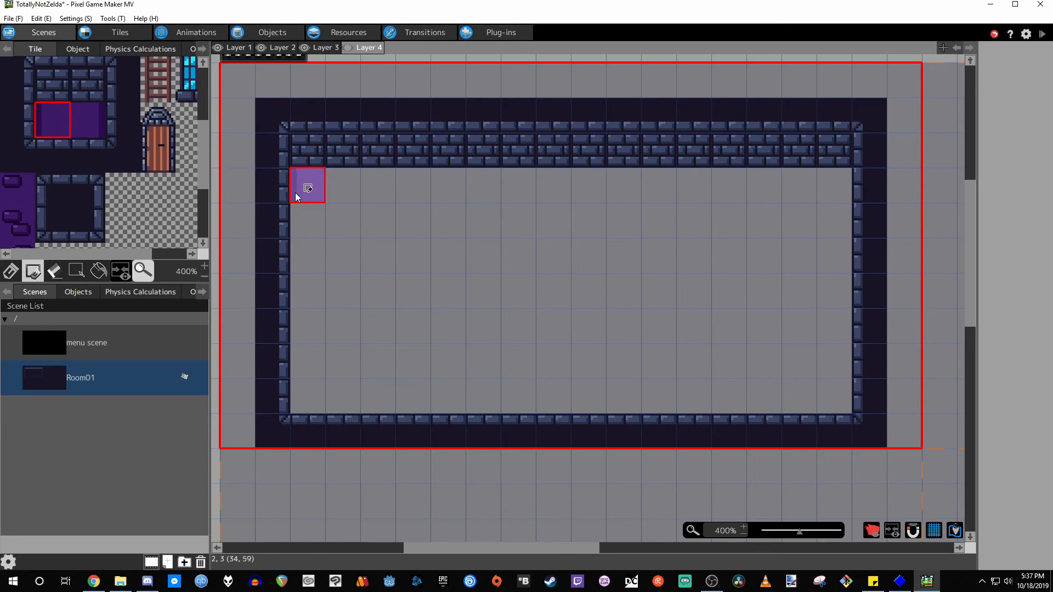
drag(301, 183, 302, 324)
drag(306, 380, 305, 383)
click(88, 121)
drag(840, 189, 839, 384)
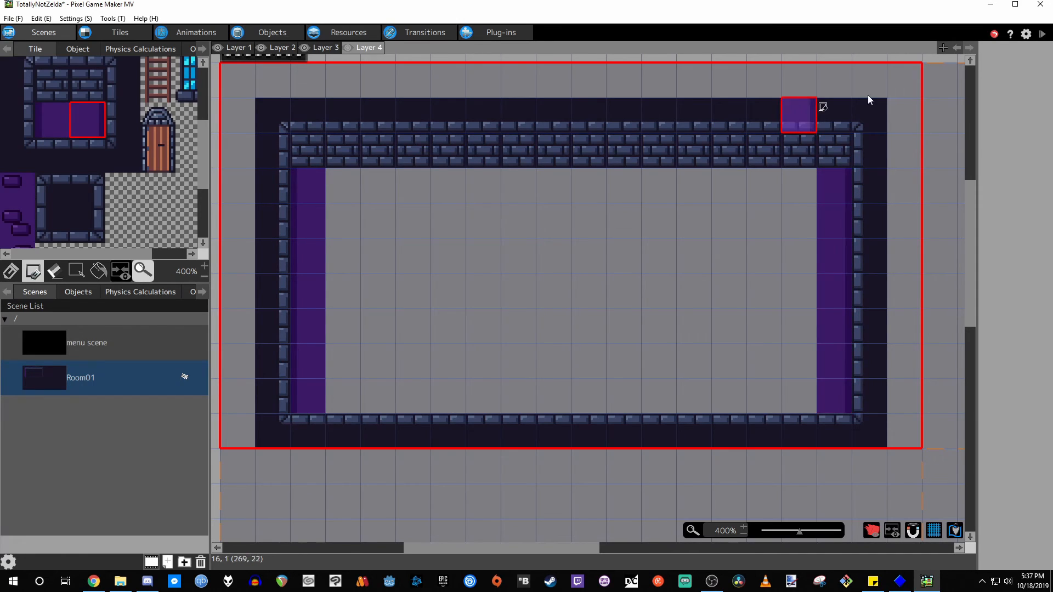
Step: Fill the rest of the room's interior with the plain purple floor tile, from cell 3, 3 to 16, 9
middle_drag(516, 254, 493, 262)
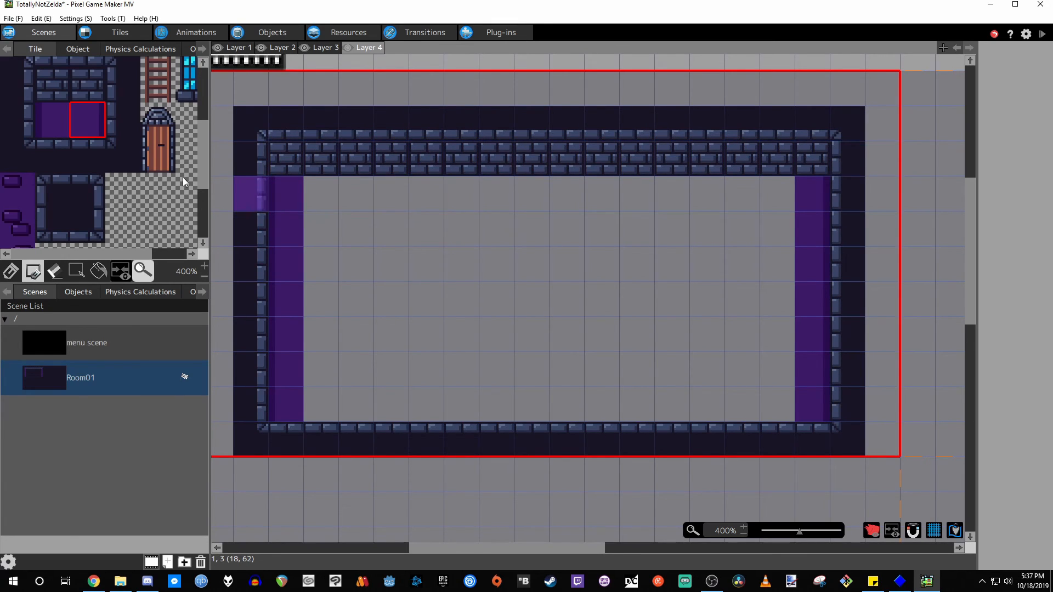
scroll(185, 181, down, 1)
scroll(184, 181, down, 2)
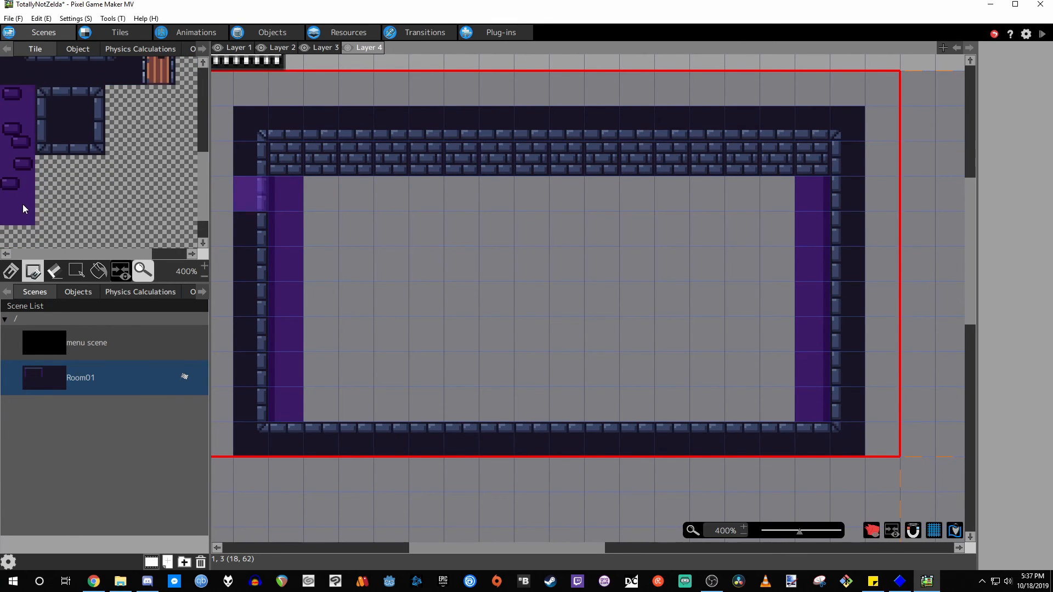
drag(321, 193, 779, 406)
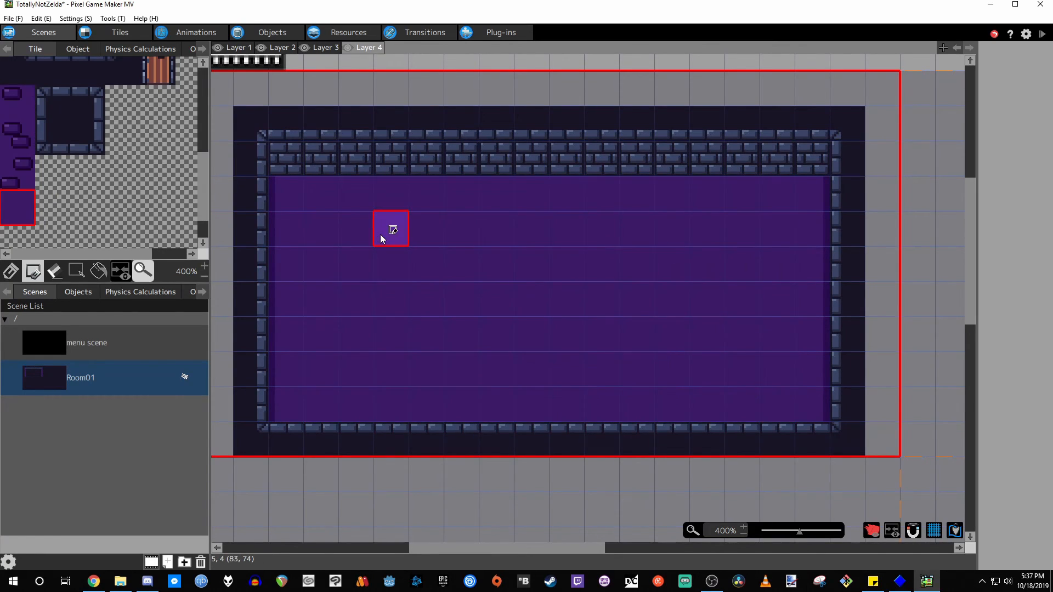
Step: Scatter stone accent tiles on the floor: pairs at cells 4, 7, 5, 4, 11, 8 and 13, 5, singles at 8, 5 and 16, 8
middle_drag(503, 228, 499, 222)
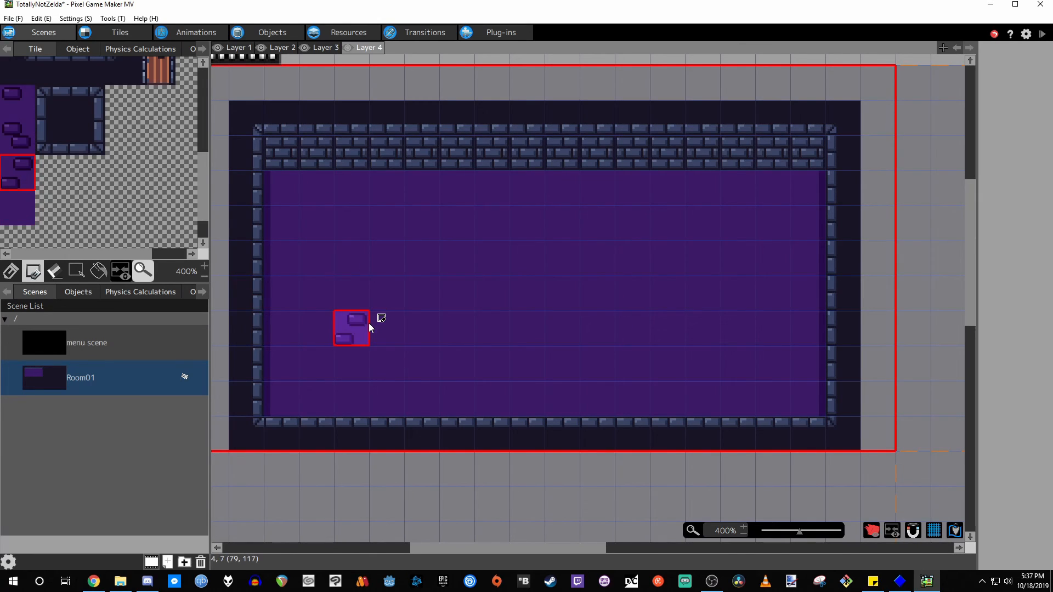
click(365, 326)
click(10, 131)
click(665, 252)
click(17, 102)
click(489, 253)
click(16, 172)
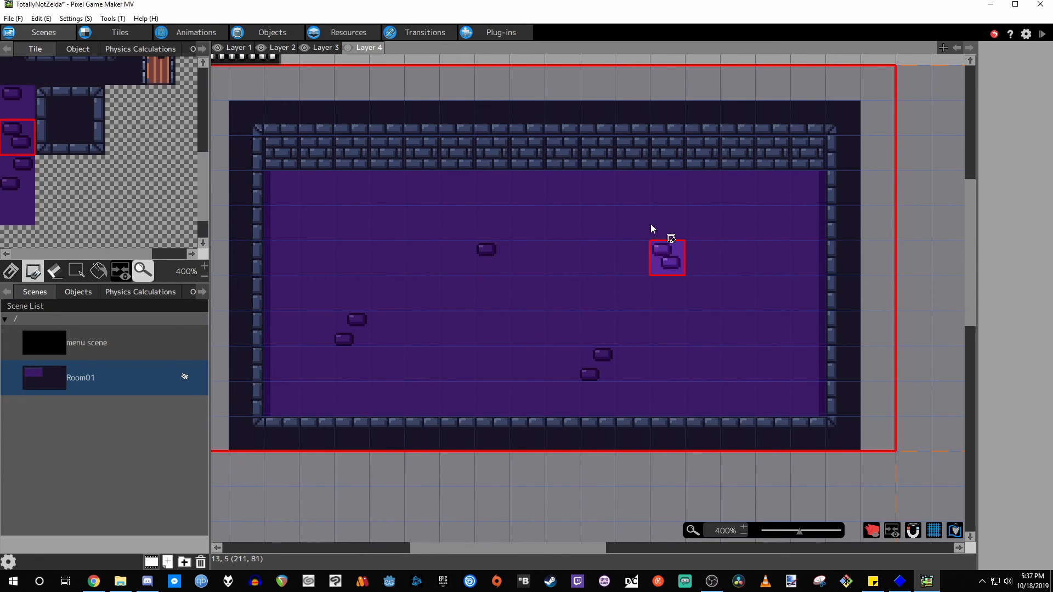
click(384, 214)
click(486, 250)
click(788, 377)
Step: Save the project and test-play Room01, closing the game window when done
mouse_move(575, 332)
middle_down()
mouse_move(575, 289)
mouse_move(581, 319)
middle_up()
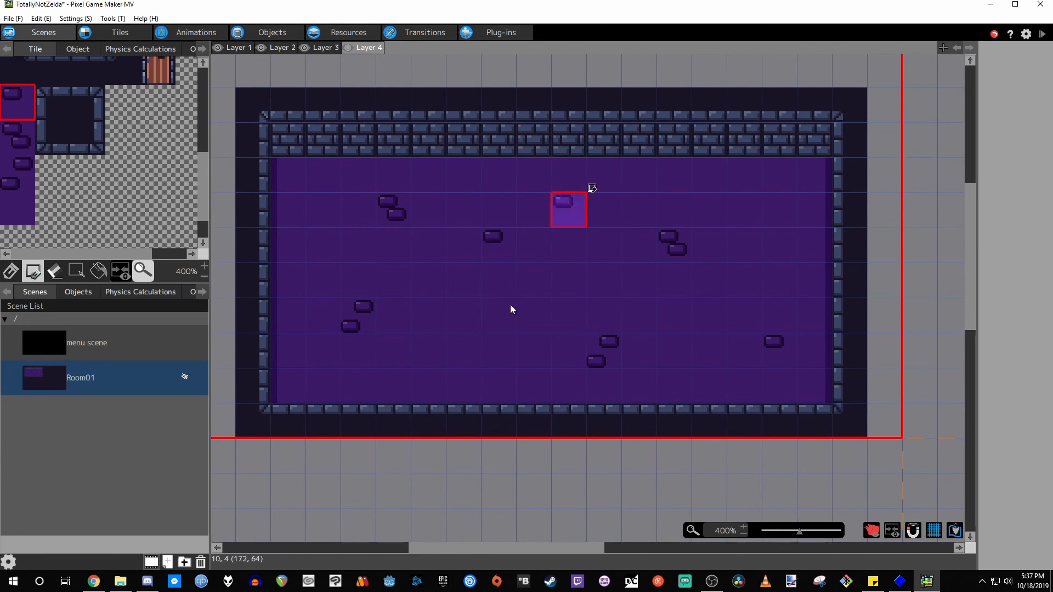
key(ctrl+s)
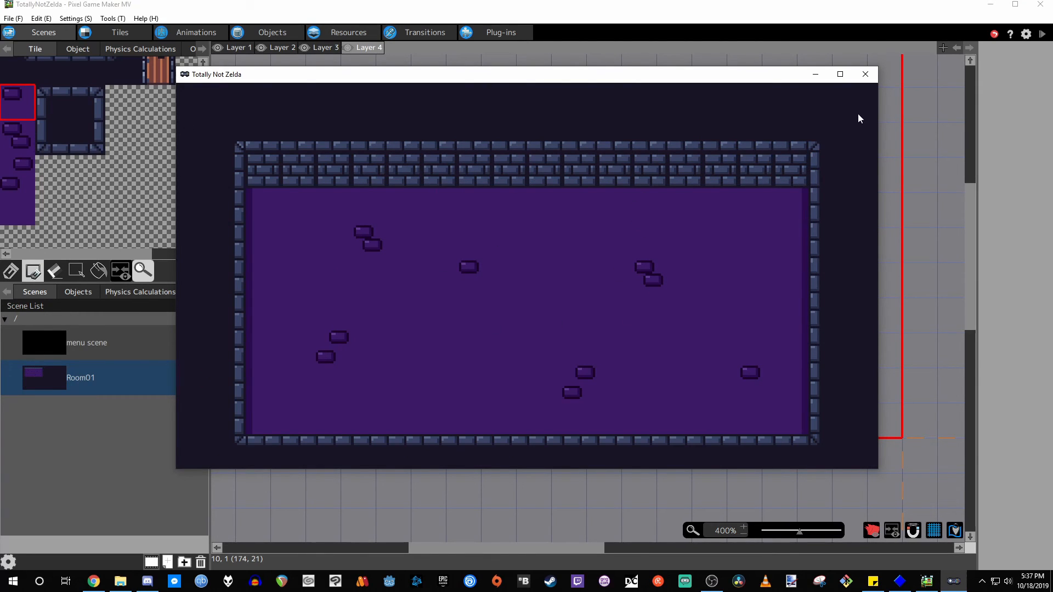
click(863, 76)
Step: Clear a two-tile-wide opening in the top wall at columns 8 and 9, rows 1 and 2
middle_drag(501, 239, 452, 280)
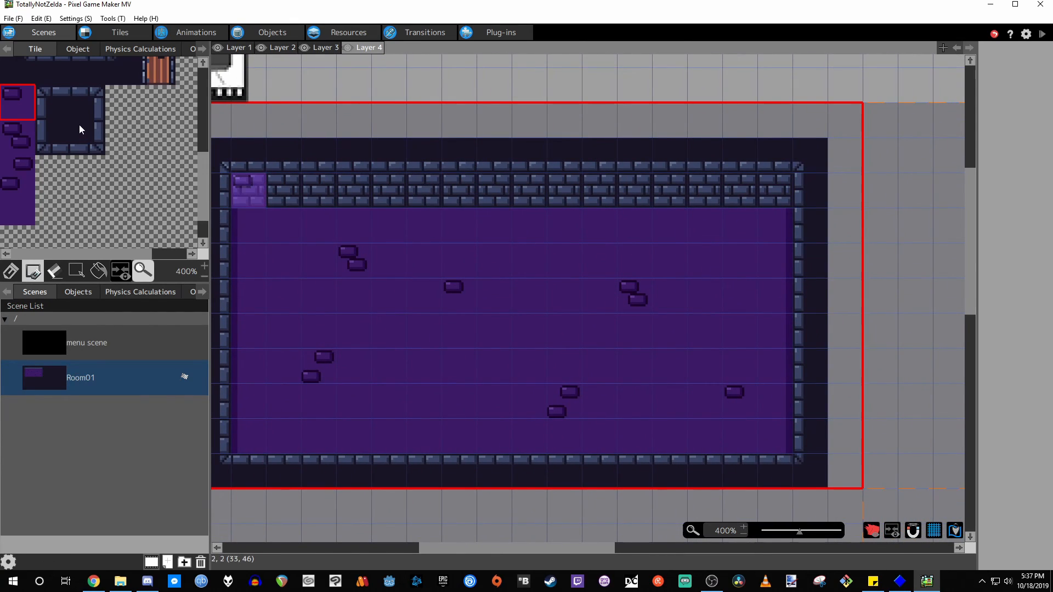
right_drag(489, 188, 490, 158)
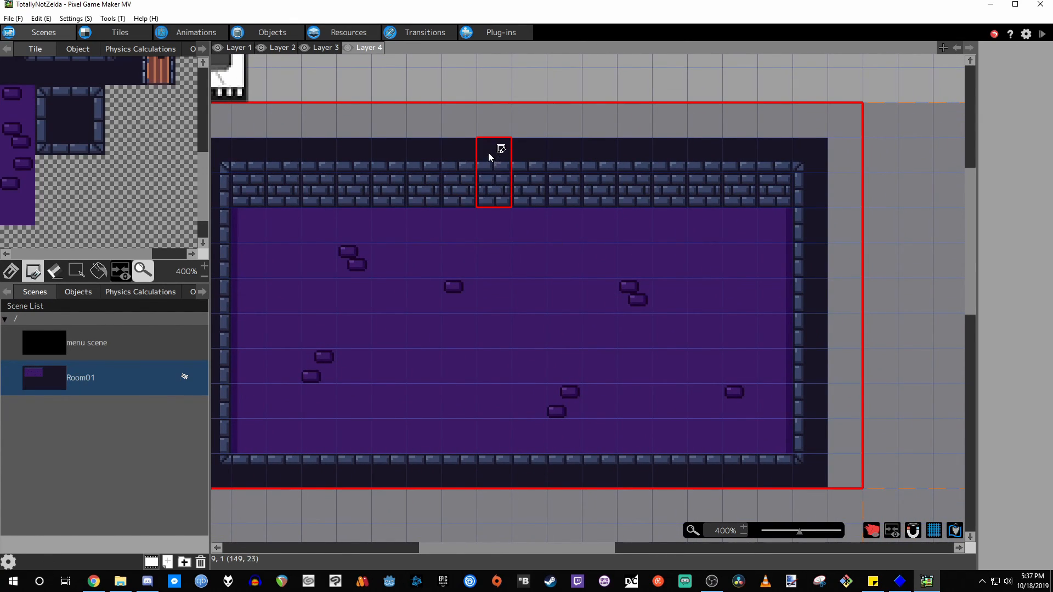
mouse_move(492, 146)
mouse_down()
mouse_move(492, 186)
mouse_move(467, 201)
mouse_move(459, 153)
mouse_up()
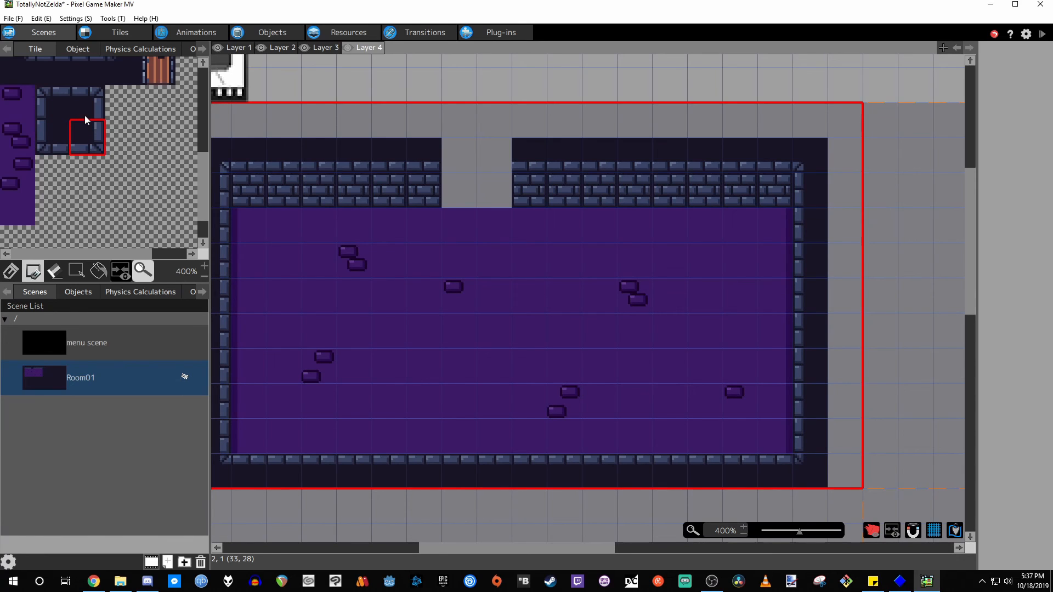
Step: Frame the opening's lower sides with the small frame's bottom-right corner tile at cell 7, 1 and bottom-left corner tile at 10, 1
click(420, 156)
middle_drag(492, 172, 508, 218)
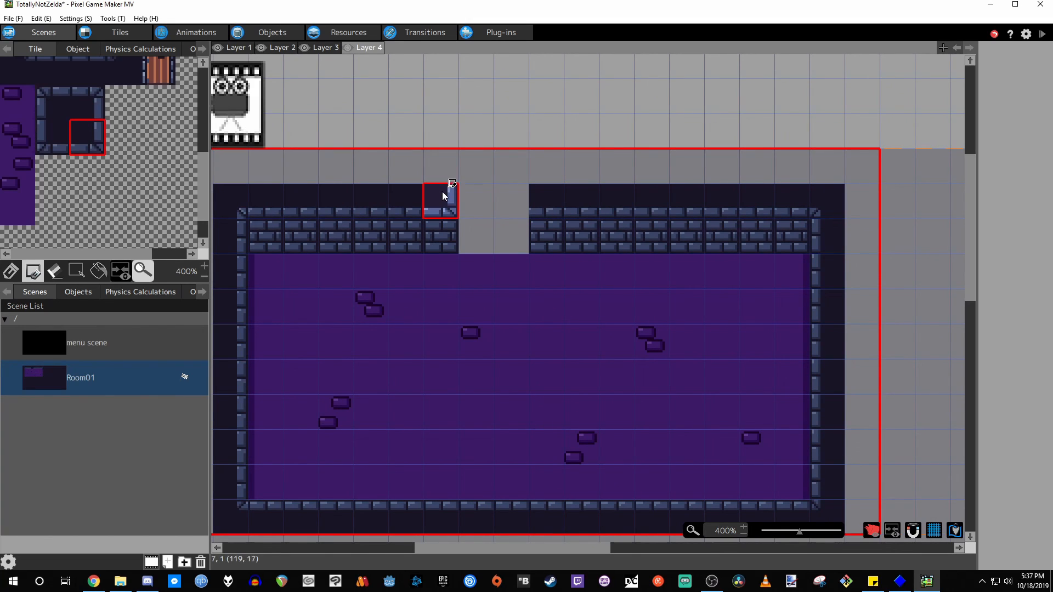
click(50, 141)
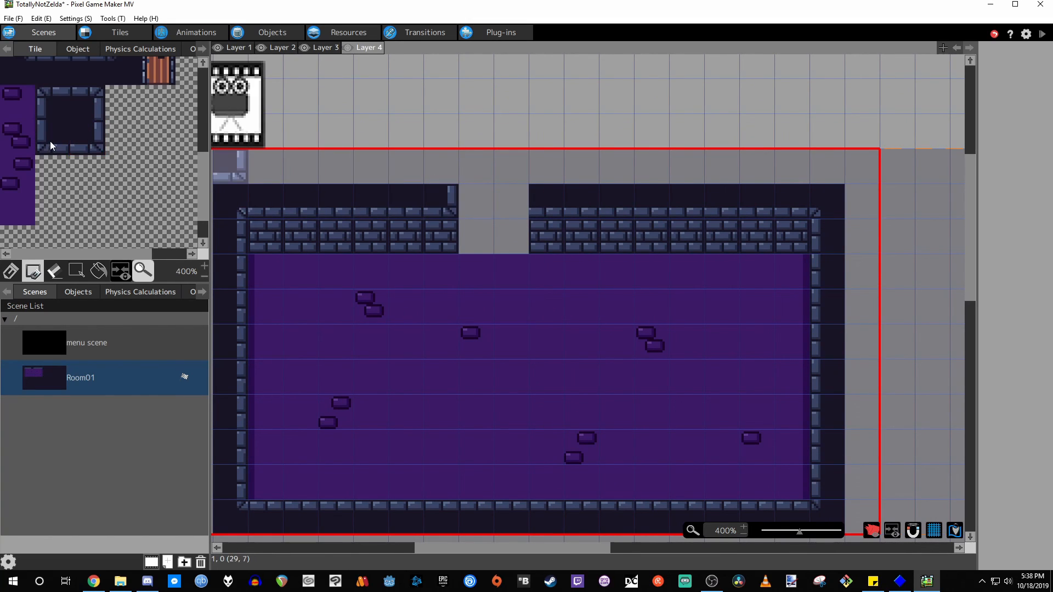
click(543, 209)
Step: Place the small frame's top-right corner tile at cell 7, 0 and its top-left corner tile at 10, 0
middle_drag(478, 305, 486, 334)
click(51, 109)
click(98, 107)
click(450, 197)
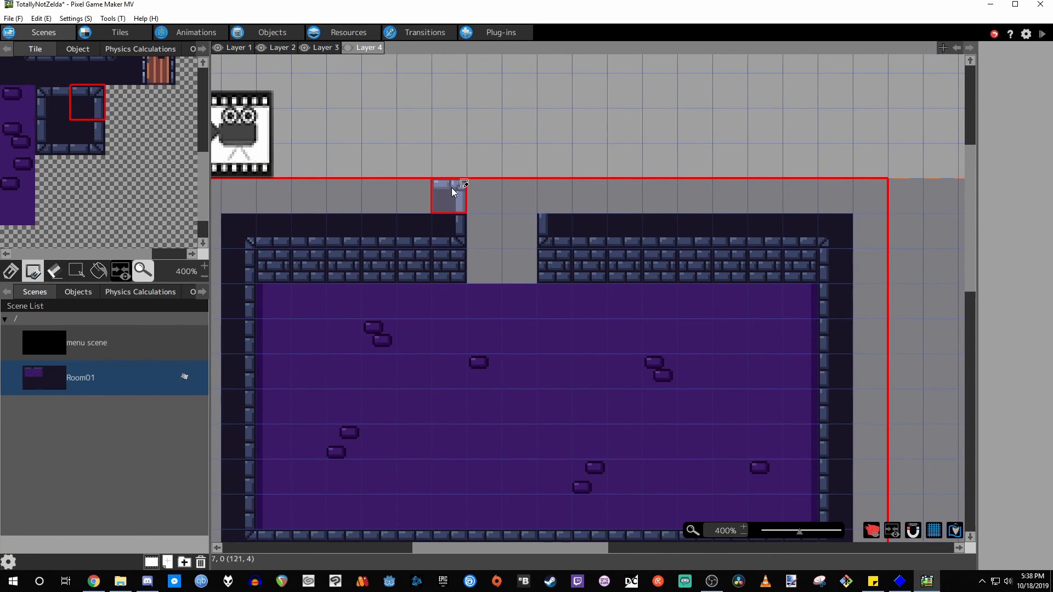
click(54, 104)
click(544, 198)
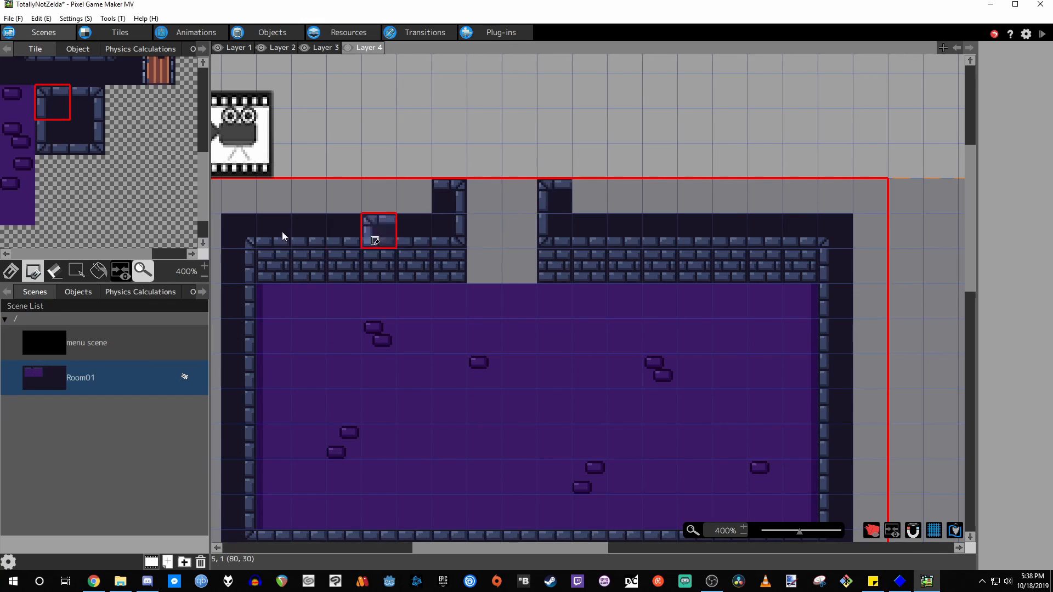
click(69, 143)
scroll(78, 94, up, 3)
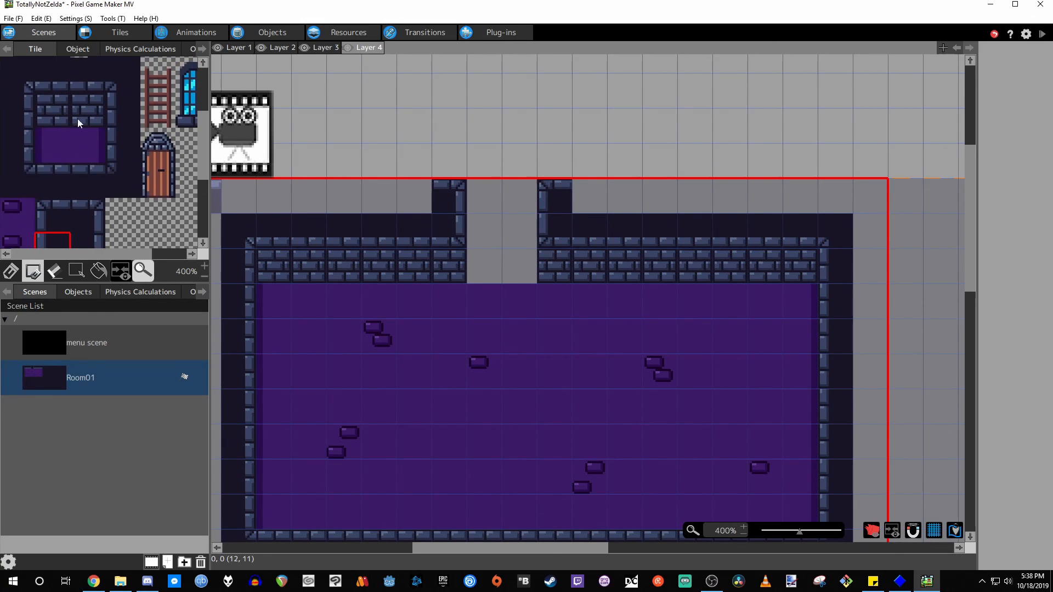
click(67, 95)
click(62, 77)
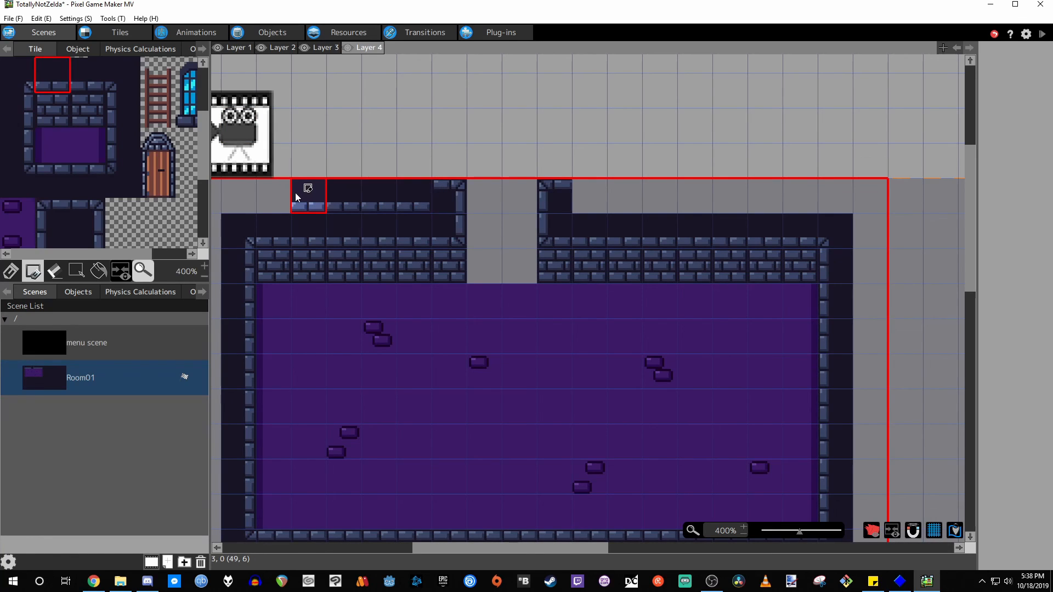
Step: Fill row 0 on both sides of the opening with the bottom-edge wall tile, across columns 1 to 6 and 11 to 18
click(54, 181)
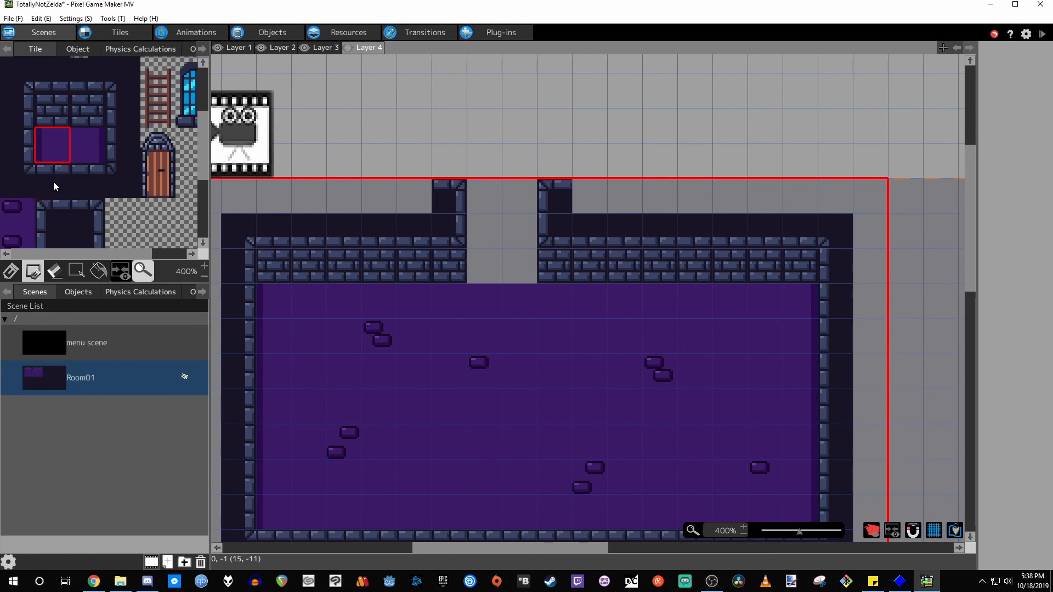
drag(413, 193, 242, 196)
drag(586, 195, 826, 194)
Step: Fill the two-tile-wide passage through the top wall with the plain purple floor tile, from row 0 to row 2
middle_drag(661, 320, 716, 264)
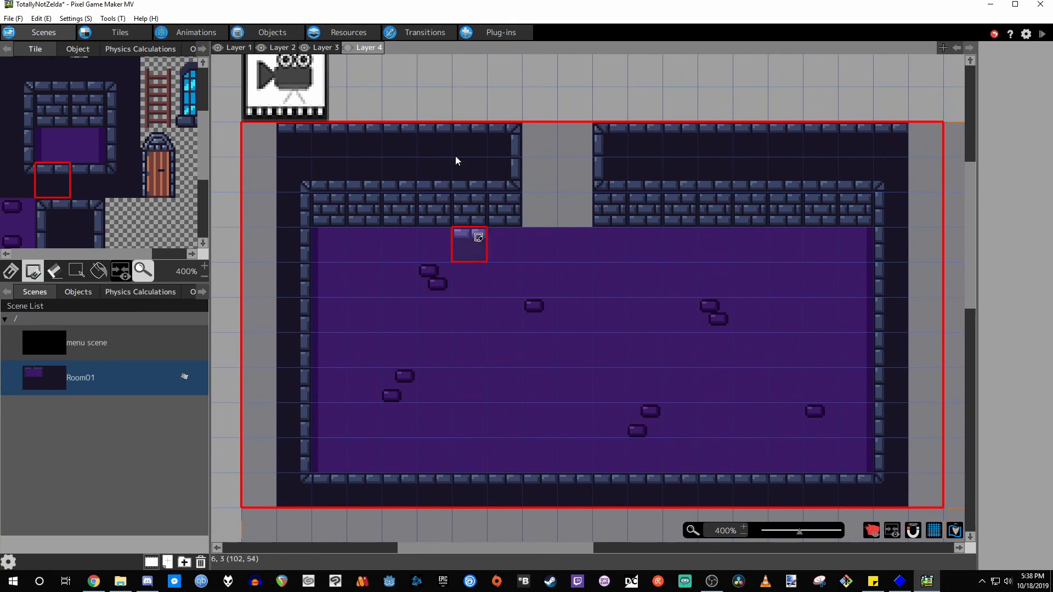
right_click(538, 238)
drag(539, 237, 535, 190)
drag(551, 145, 571, 144)
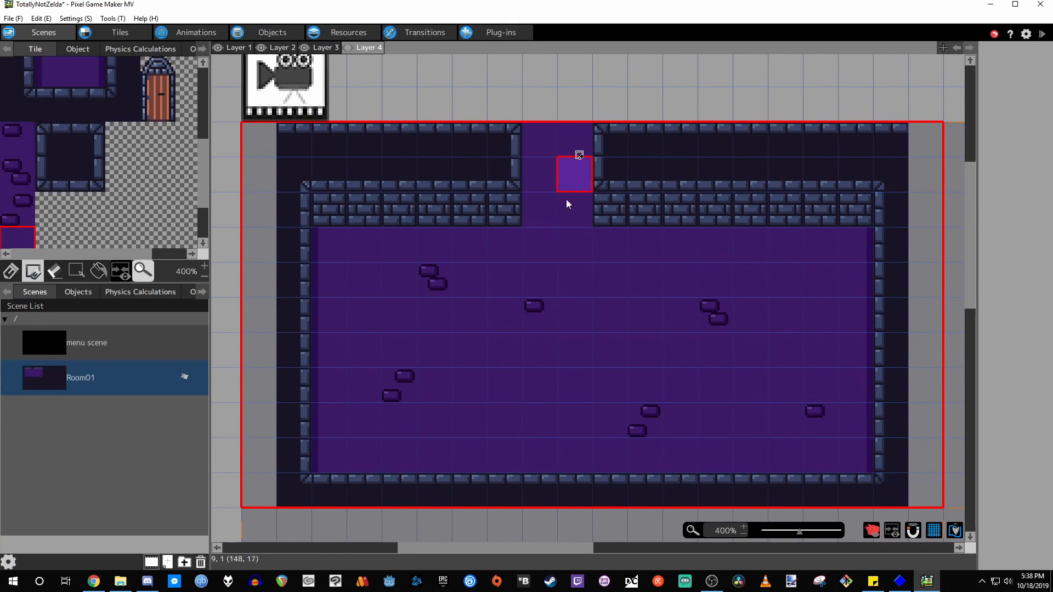
Step: Replace the passage floor with the left and right shaded floor-edge tiles along columns 8 and 9
right_click(333, 291)
drag(541, 223, 527, 135)
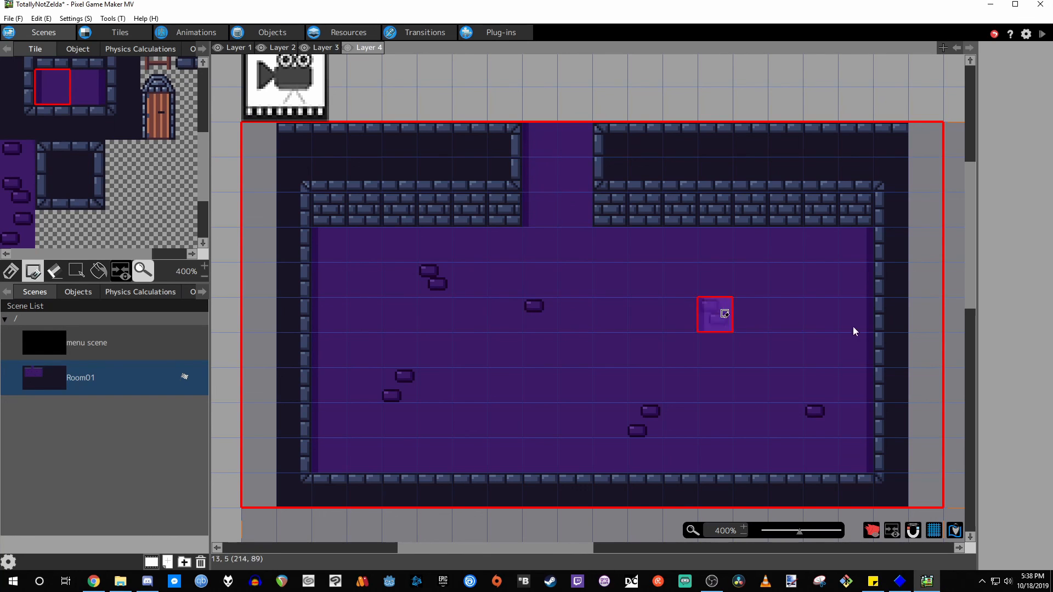
right_click(859, 345)
drag(585, 208, 576, 143)
mouse_move(678, 267)
middle_down()
mouse_move(597, 314)
mouse_move(592, 299)
middle_up()
scroll(512, 272, down, 6)
scroll(511, 275, up, 5)
scroll(510, 275, down, 3)
scroll(508, 275, up, 3)
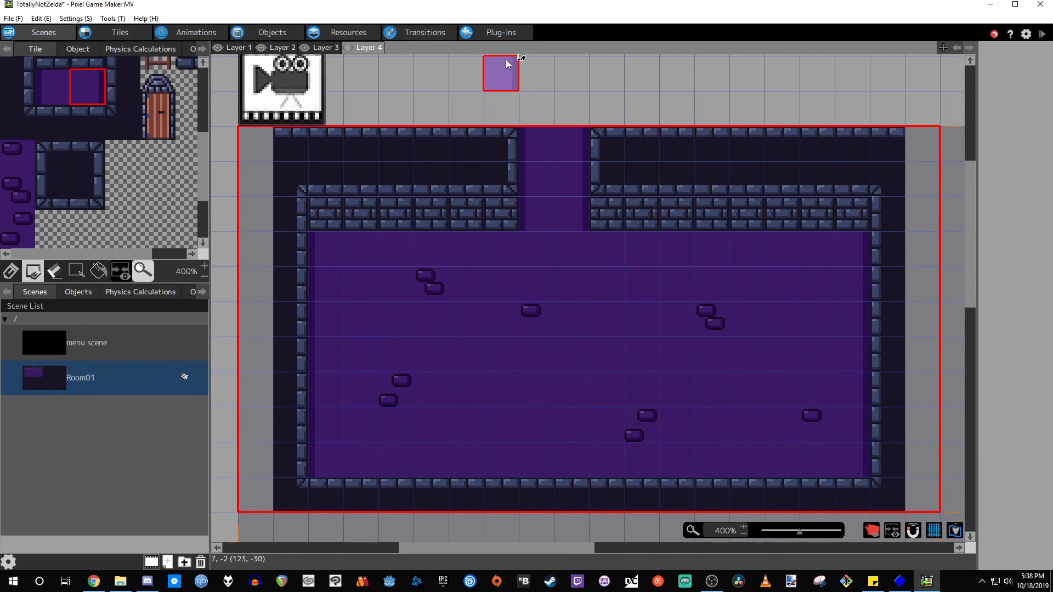